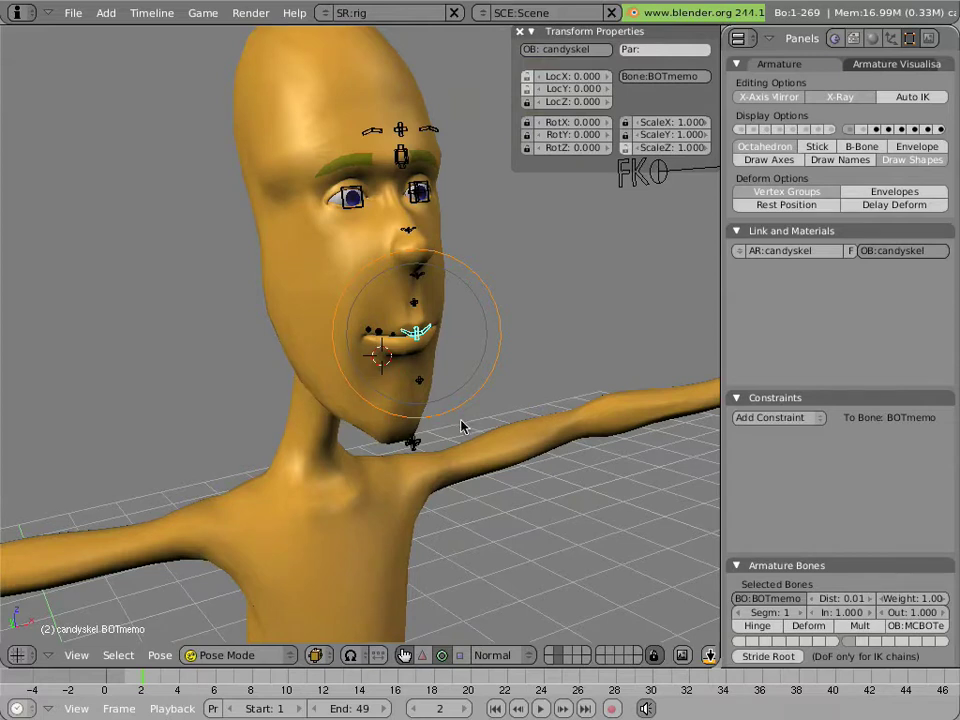
Move the mouth emotion control bone (BOTmemo) outward and up to a location of about X 0.081, Y 0.075
{"action": "middle_click_drag", "start_coordinate": [536, 399], "coordinate": [536, 409]}
{"action": "scroll", "coordinate": [535, 403], "scroll_direction": "up", "scroll_amount": 1}
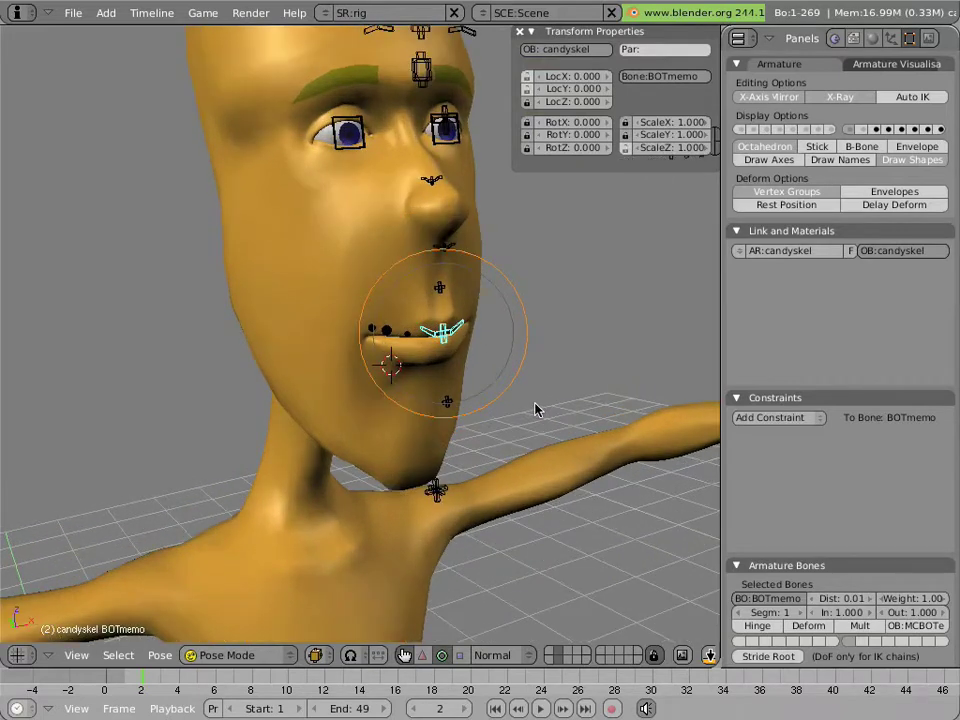
{"action": "scroll", "coordinate": [535, 403], "scroll_direction": "down", "scroll_amount": 1}
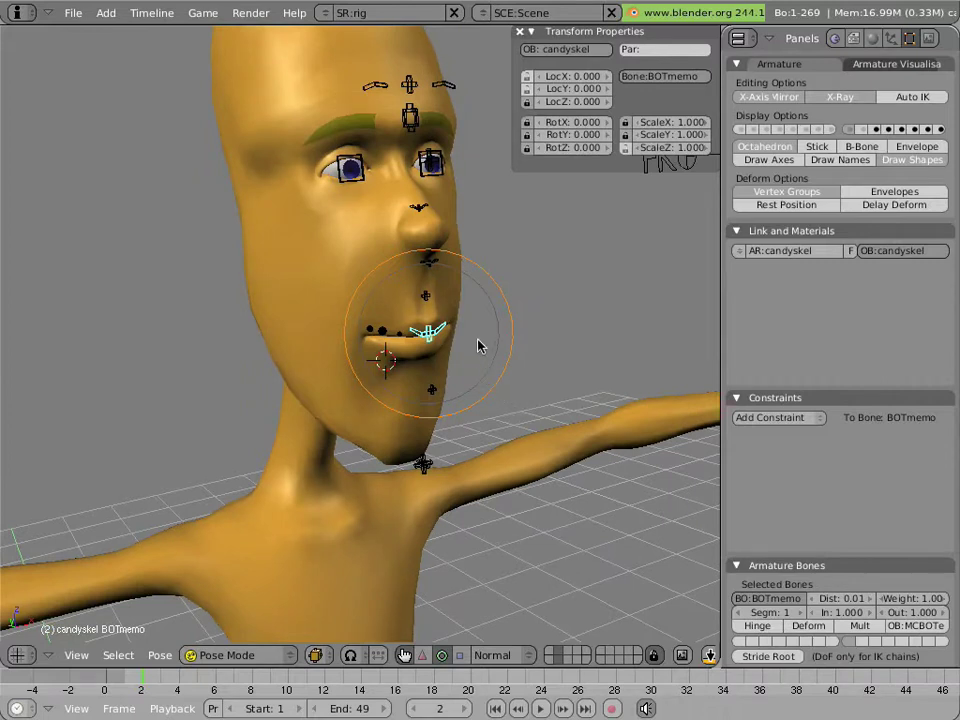
{"action": "middle_click_drag", "start_coordinate": [508, 229], "coordinate": [505, 410]}
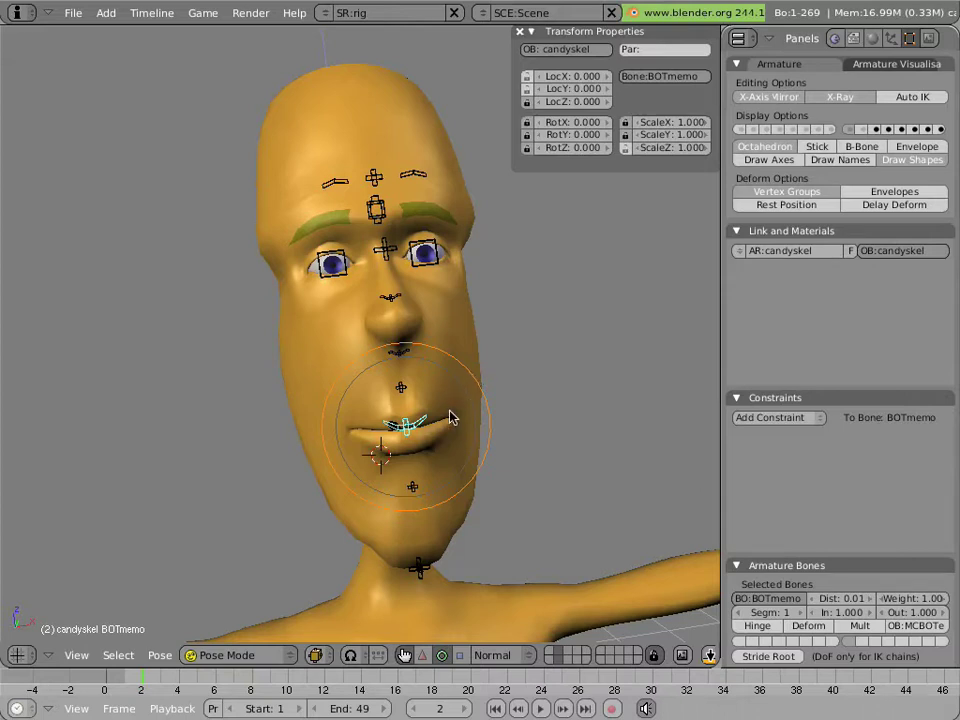
{"action": "key", "text": "g"}
{"action": "left_click", "coordinate": [448, 374]}
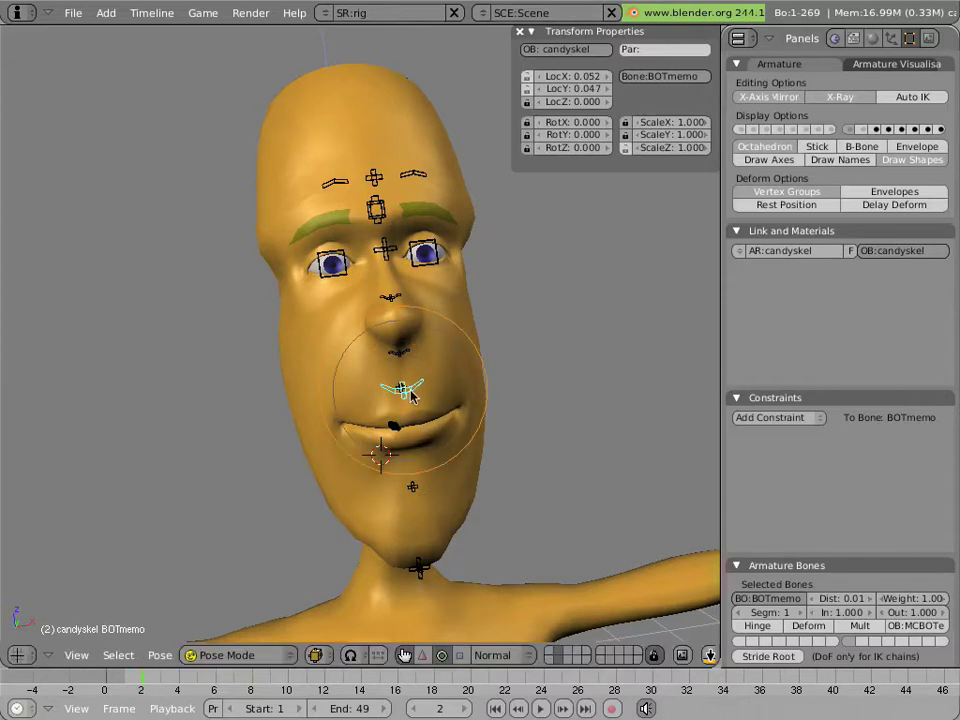
{"action": "key", "text": "g"}
{"action": "left_click", "coordinate": [450, 422]}
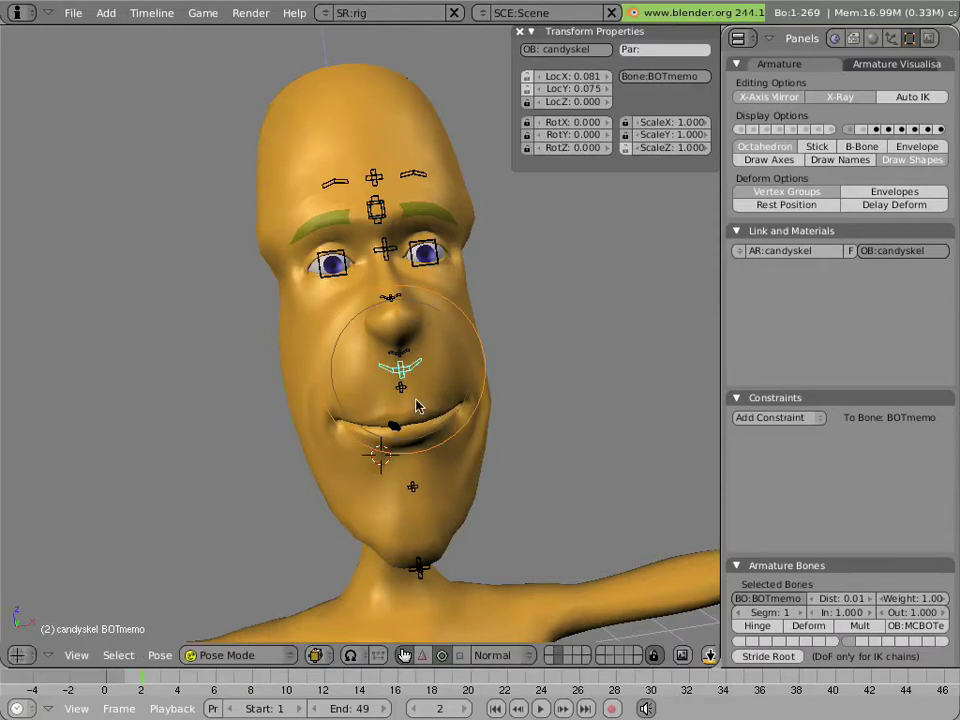
Try raising the upper lip control bone (BOTulip), and select the lower lip control bone
{"action": "right_click", "coordinate": [420, 410]}
{"action": "key", "text": "g"}
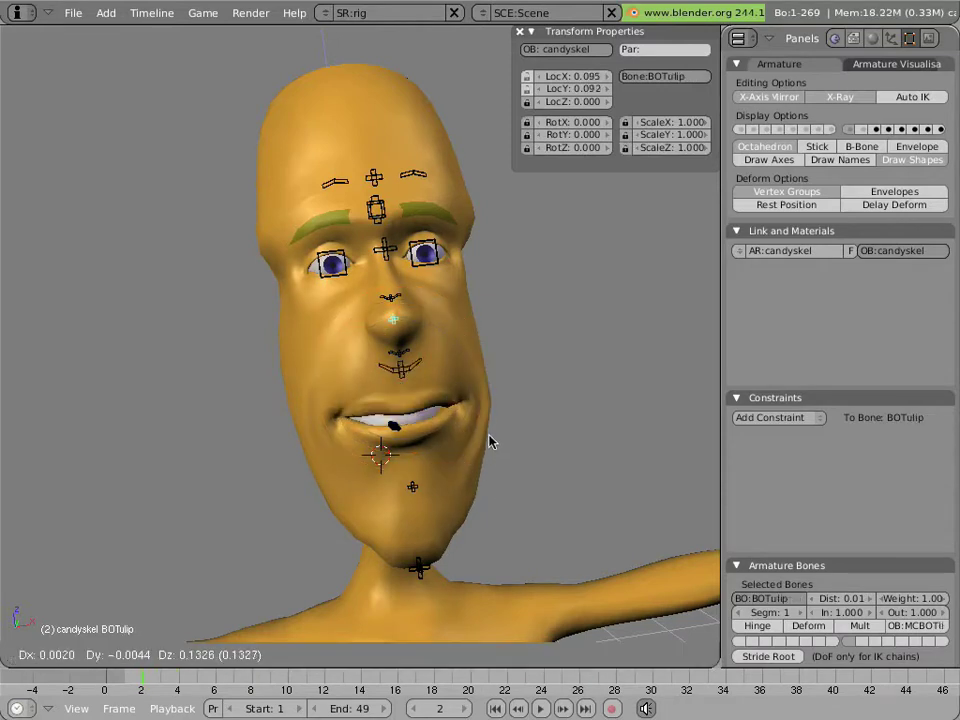
{"action": "right_click", "coordinate": [483, 478]}
{"action": "right_click", "coordinate": [429, 485]}
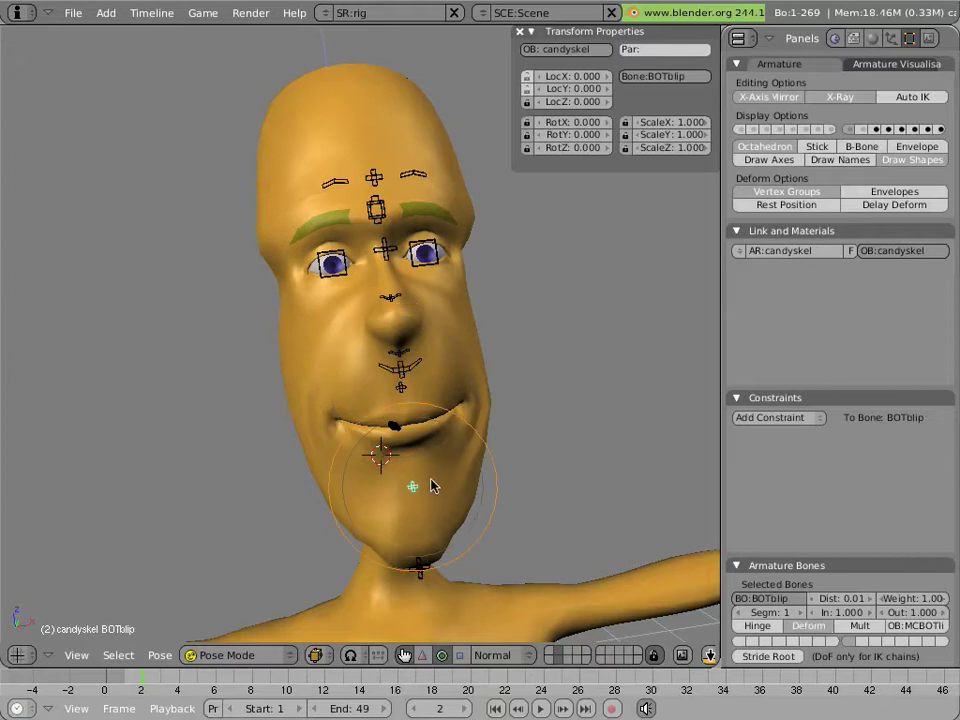
Lower the jaw control bone to open the mouth, to a location of about X -0.012, Y 0.049, Z 0.002
{"action": "right_click", "coordinate": [438, 555]}
{"action": "key", "text": "g"}
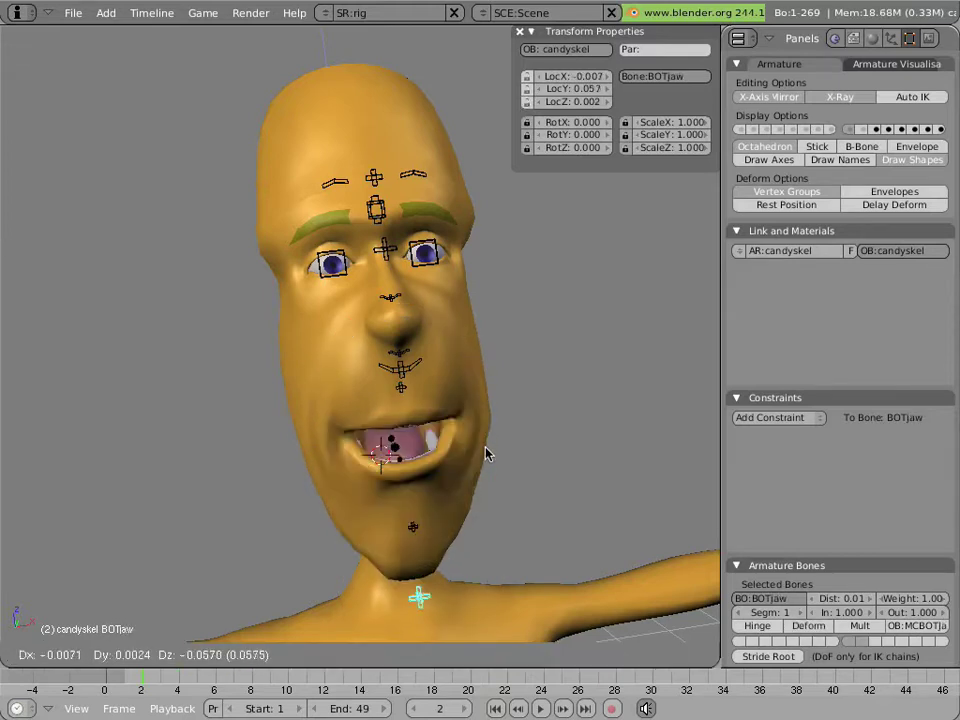
{"action": "key", "text": "Escape"}
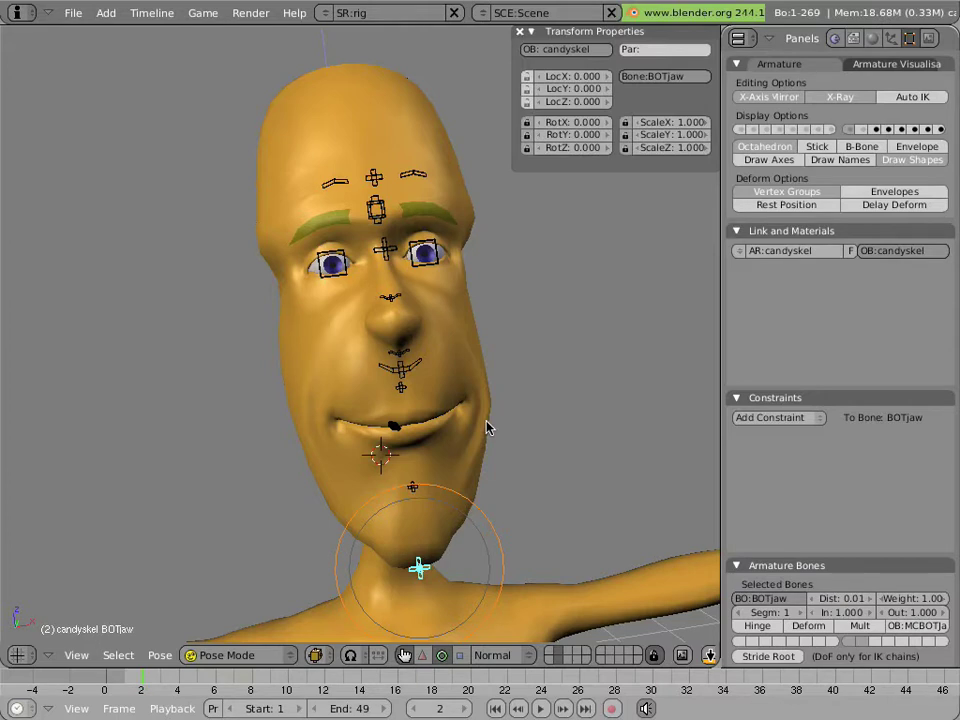
{"action": "key", "text": "g"}
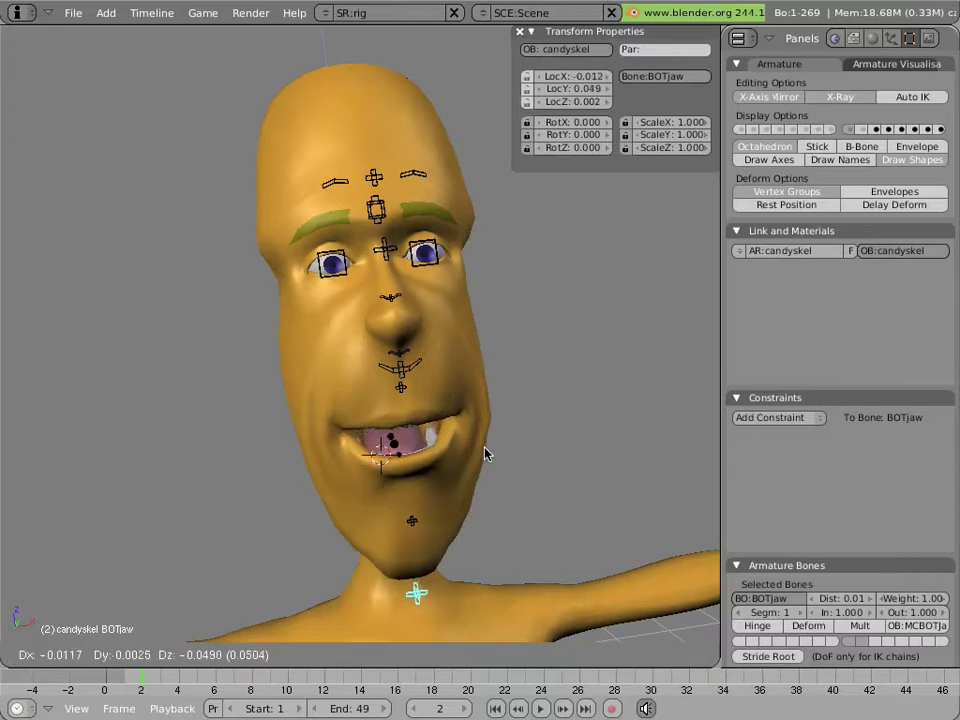
{"action": "left_click", "coordinate": [487, 454]}
Clear the locations of the mouth emotion control and the jaw control to restore the neutral face
{"action": "right_click", "coordinate": [420, 380]}
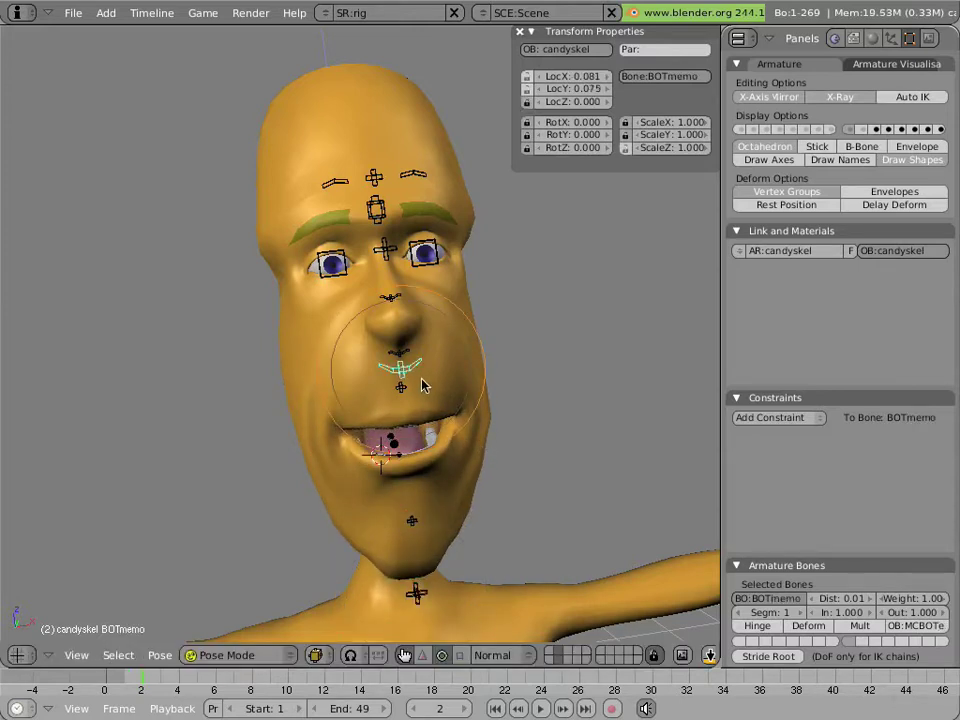
{"action": "key", "text": "alt+g"}
{"action": "left_click", "coordinate": [450, 503]}
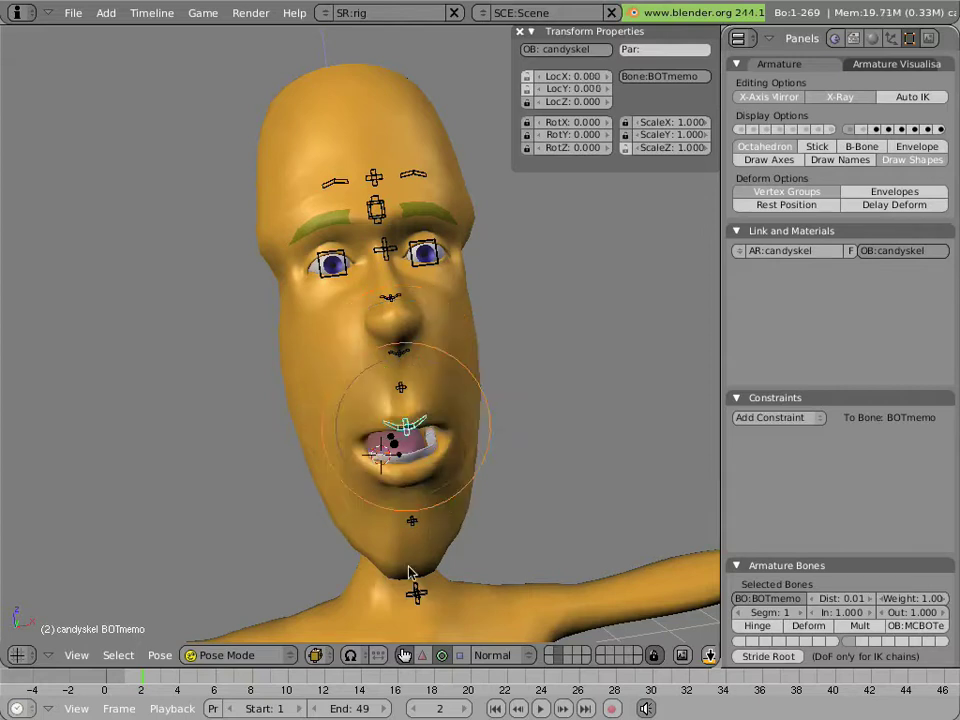
{"action": "right_click", "coordinate": [418, 594]}
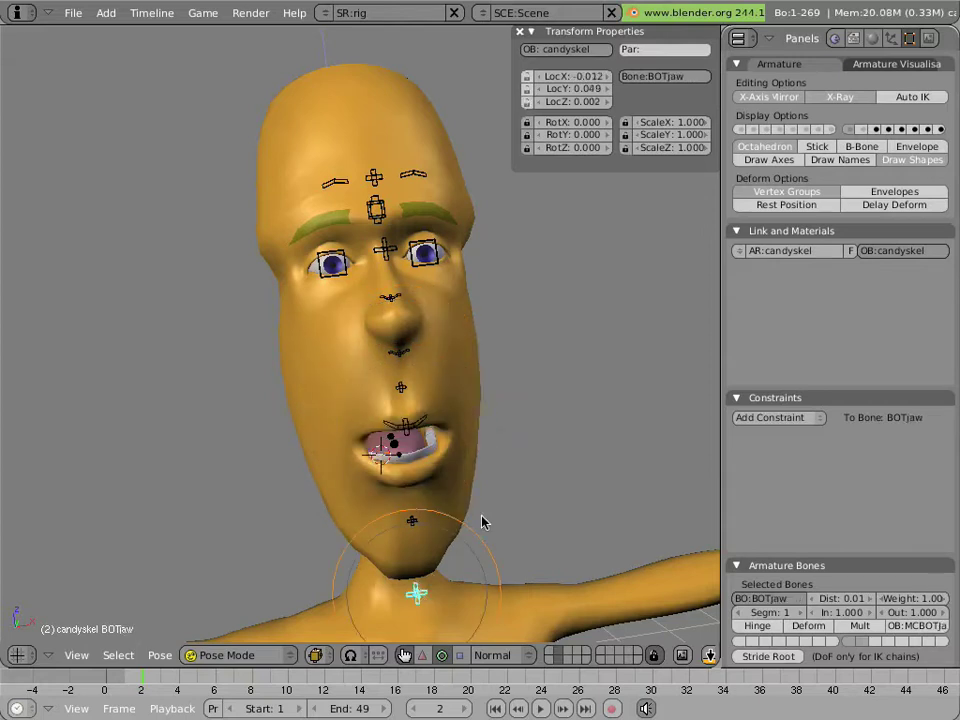
{"action": "key", "text": "alt+g"}
{"action": "left_click", "coordinate": [481, 521]}
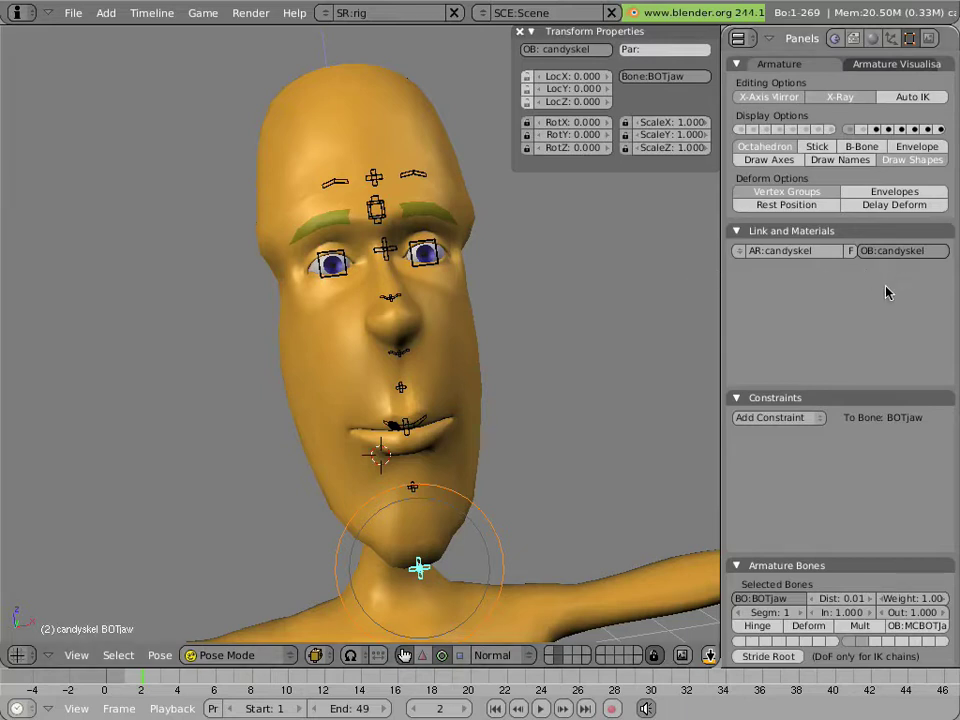
Display the armature layer with the individual facial bones and try moving the eye tracker and jaw bones
{"action": "left_click", "coordinate": [868, 131]}
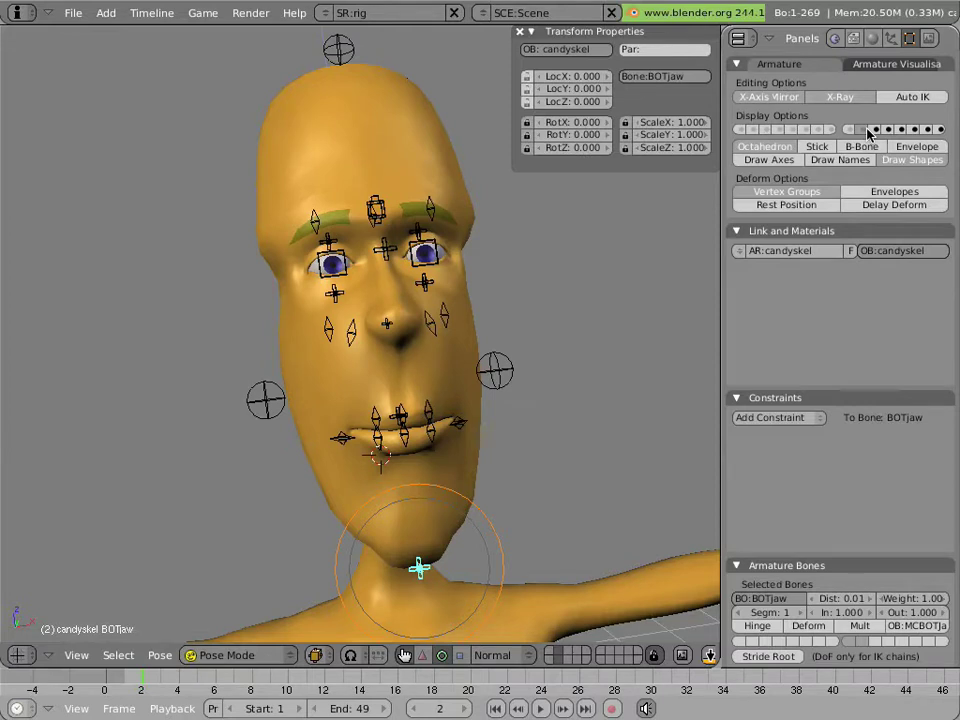
{"action": "right_click", "coordinate": [386, 248]}
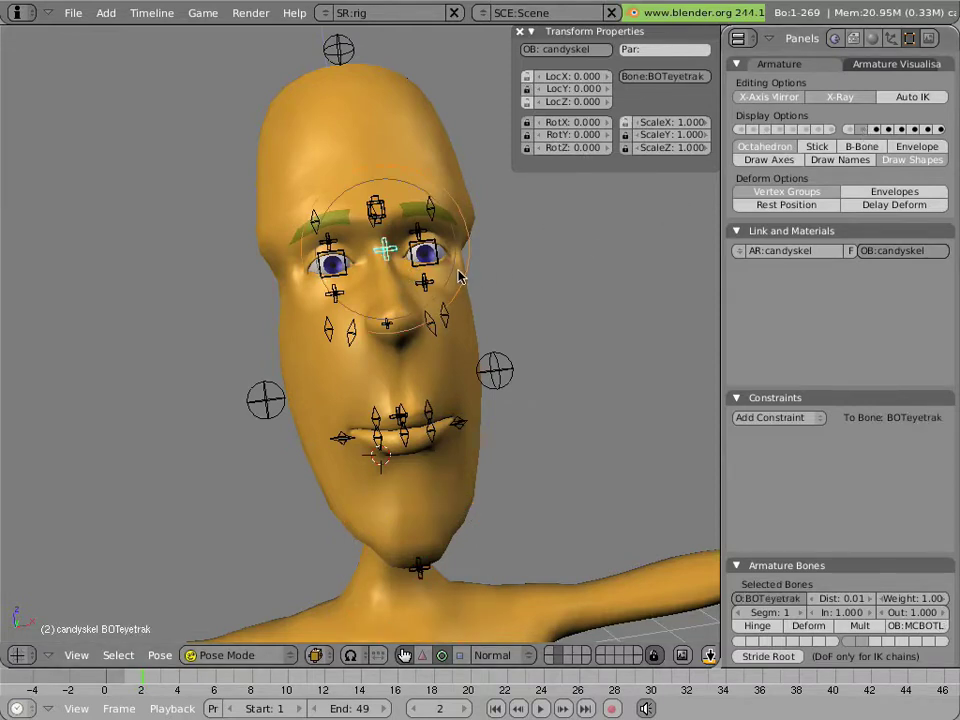
{"action": "key", "text": "g"}
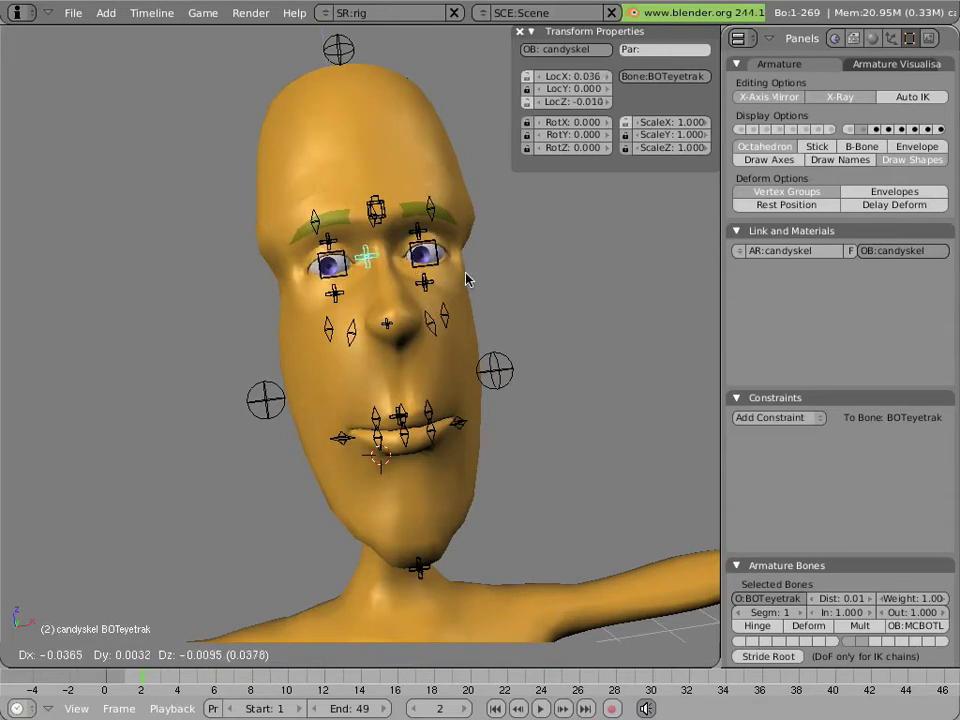
{"action": "key", "text": "Escape"}
{"action": "right_click", "coordinate": [419, 567]}
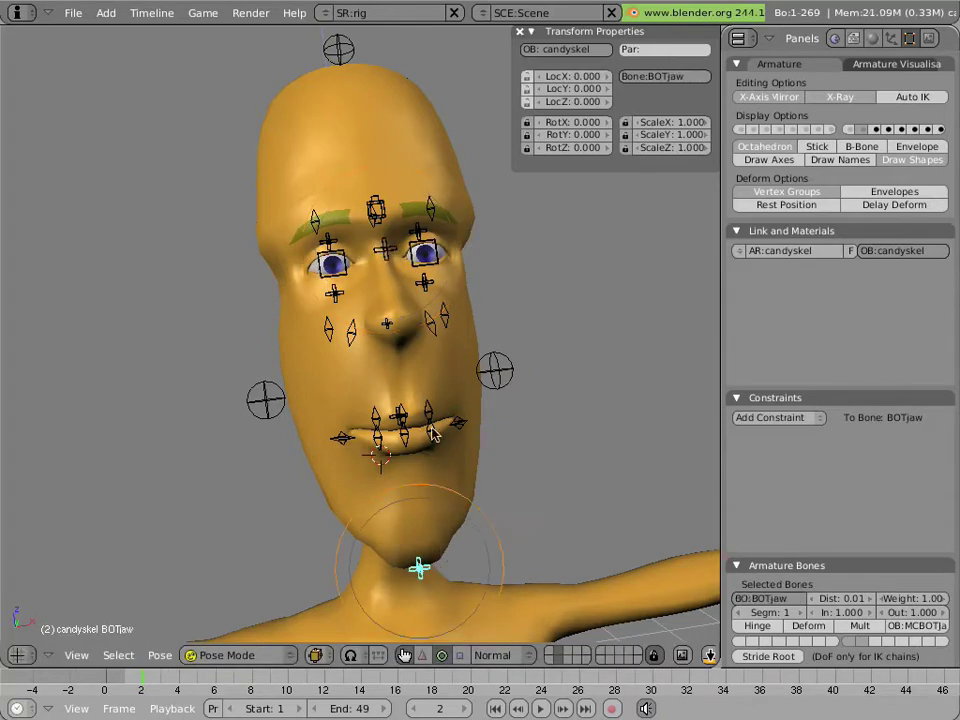
{"action": "key", "text": "g"}
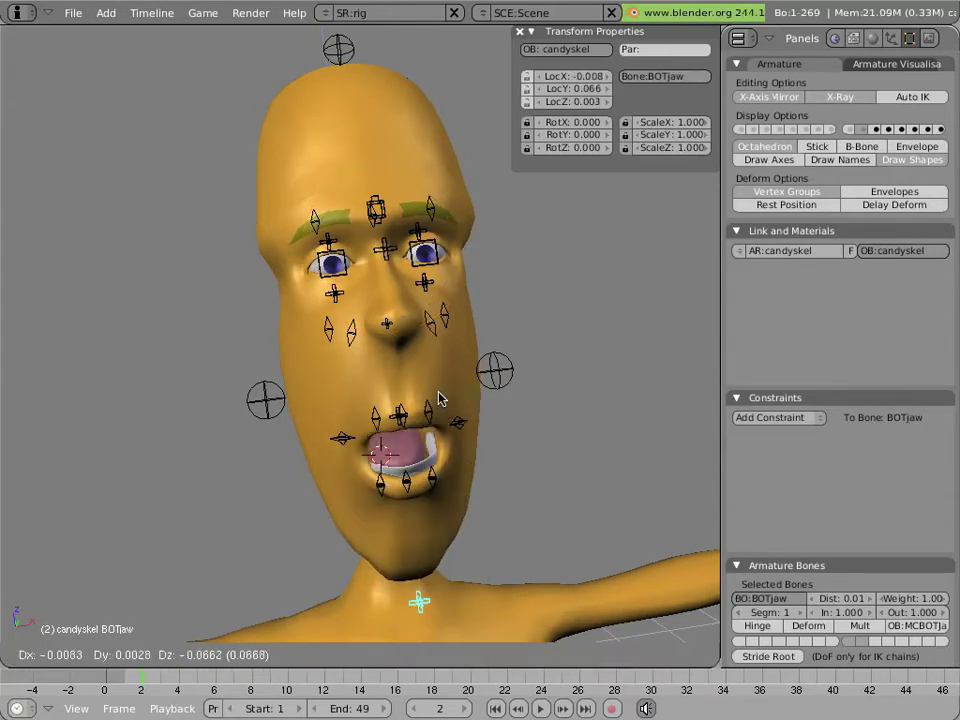
{"action": "key", "text": "Escape"}
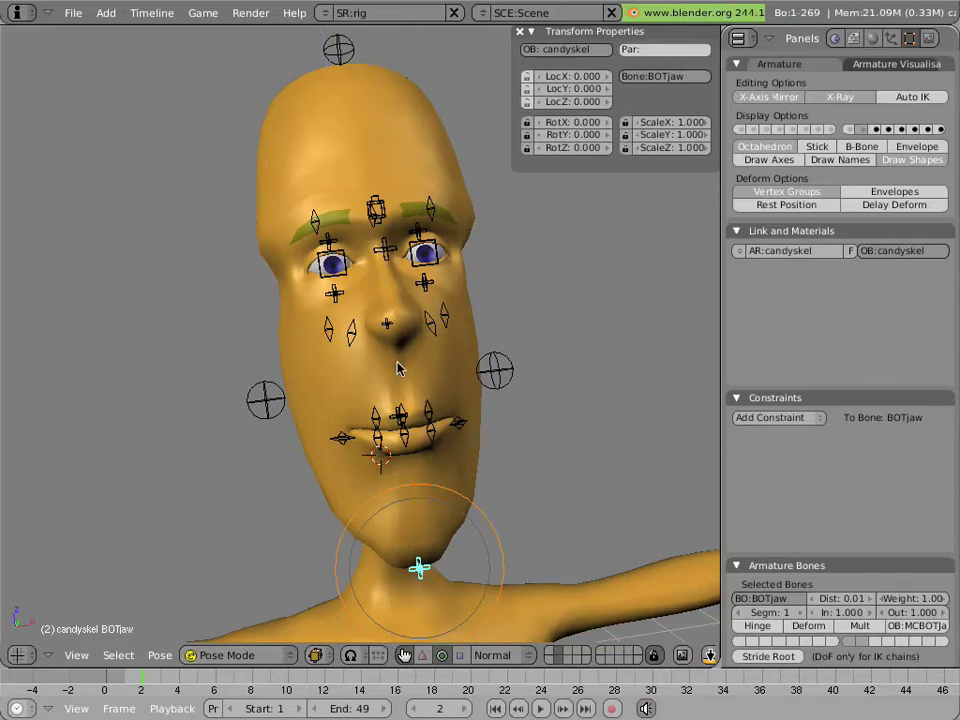
Try pulling the left mouth-corner bone (mouth.L) outward along the cheek
{"action": "middle_click_drag", "start_coordinate": [318, 296], "coordinate": [417, 407]}
{"action": "scroll", "coordinate": [421, 398], "scroll_direction": "up", "scroll_amount": 4}
{"action": "scroll", "coordinate": [423, 397], "scroll_direction": "down", "scroll_amount": 2}
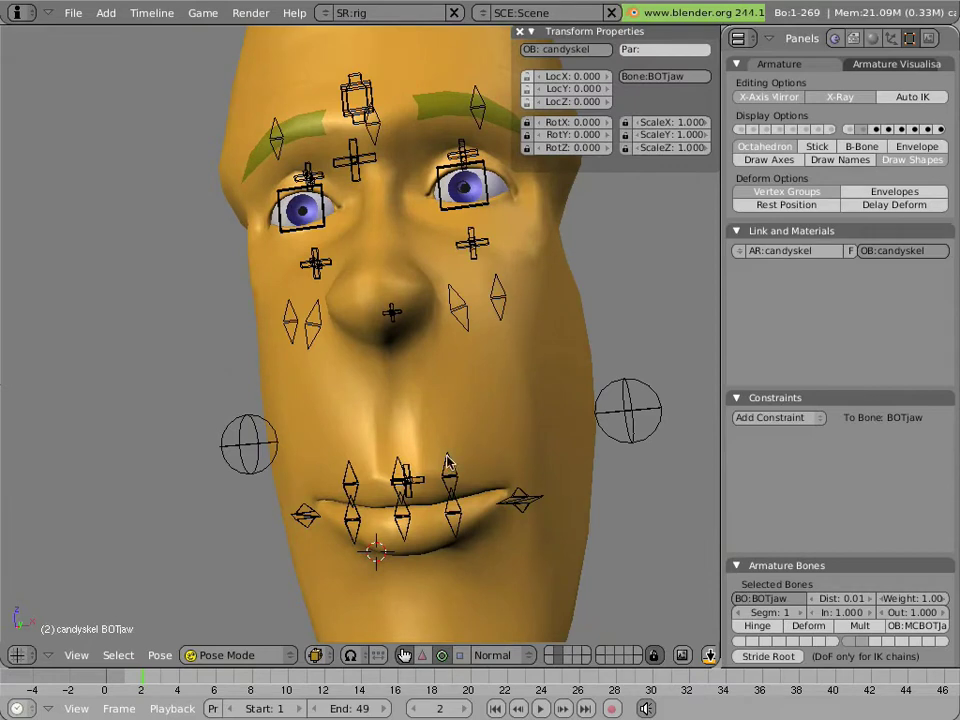
{"action": "right_click", "coordinate": [514, 456]}
{"action": "right_click", "coordinate": [520, 498]}
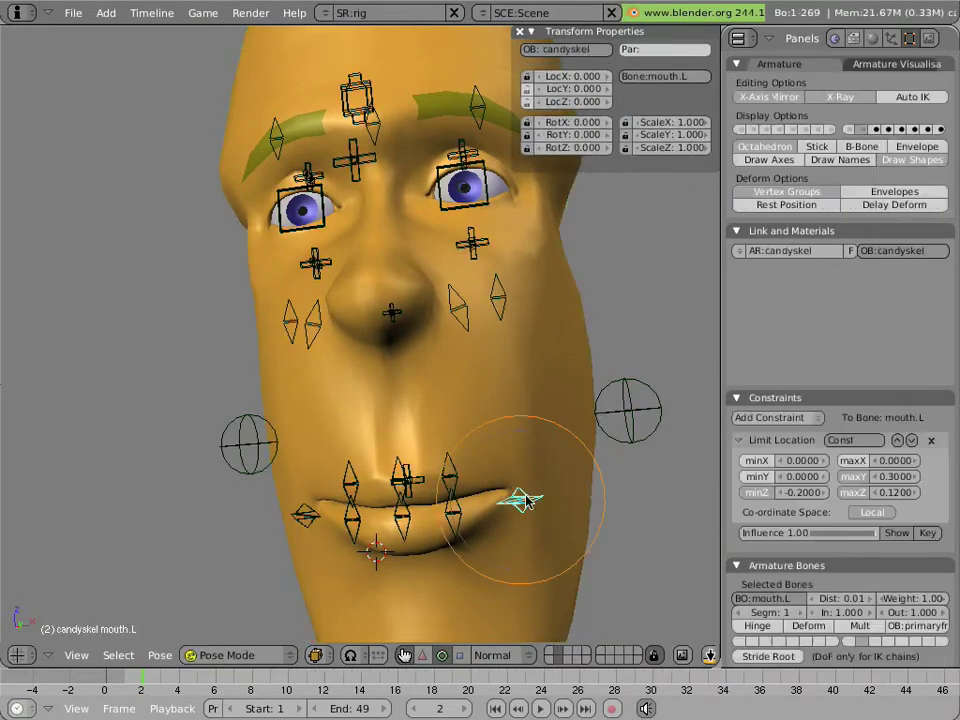
{"action": "middle_click_drag", "start_coordinate": [520, 498], "coordinate": [433, 443]}
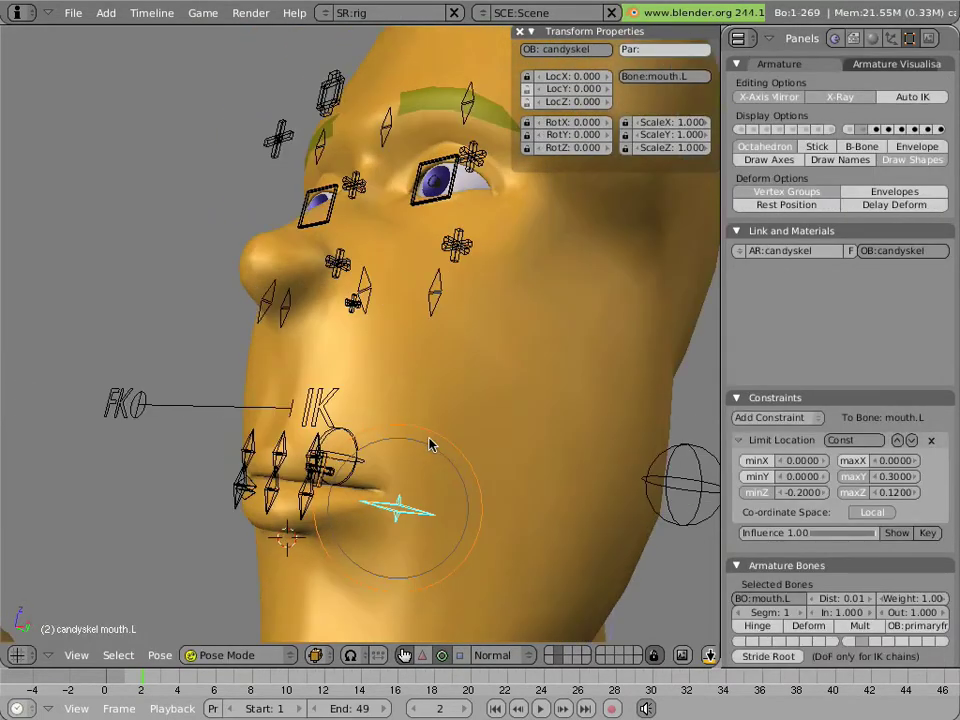
{"action": "key", "text": "g"}
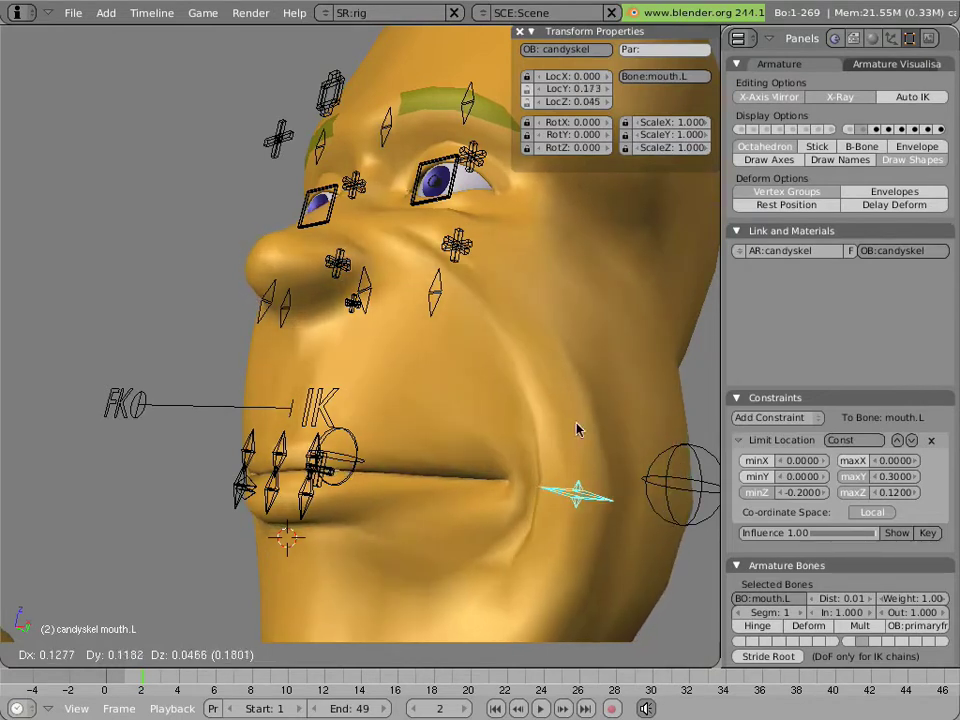
{"action": "right_click", "coordinate": [541, 424]}
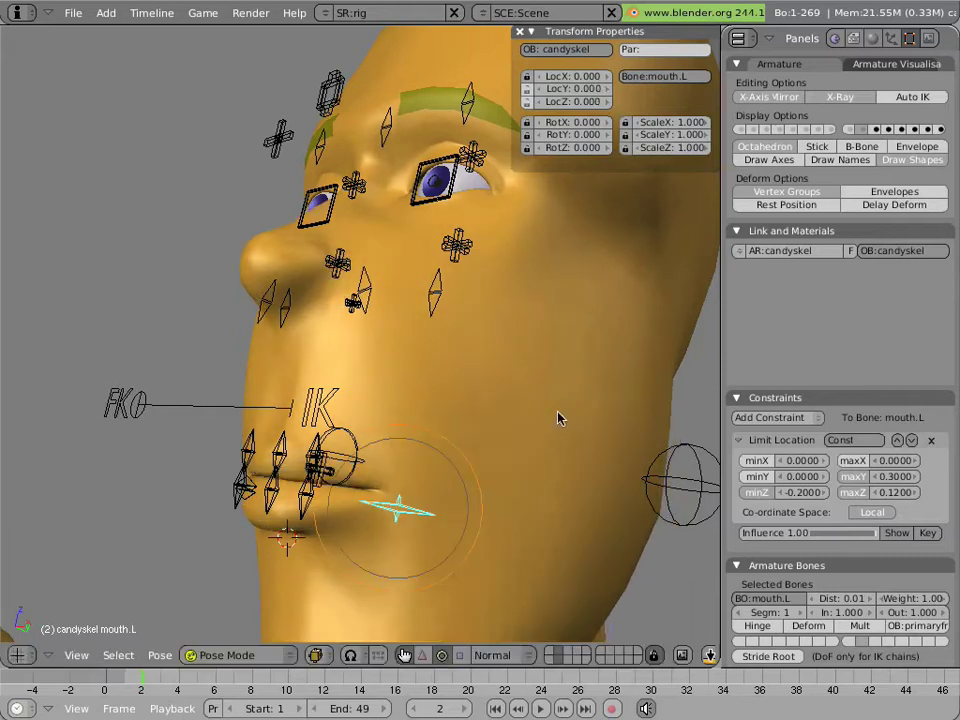
Display the main face control layer, enable the translate manipulator and try moving BOTmemo along its local X axis
{"action": "left_click", "coordinate": [846, 127]}
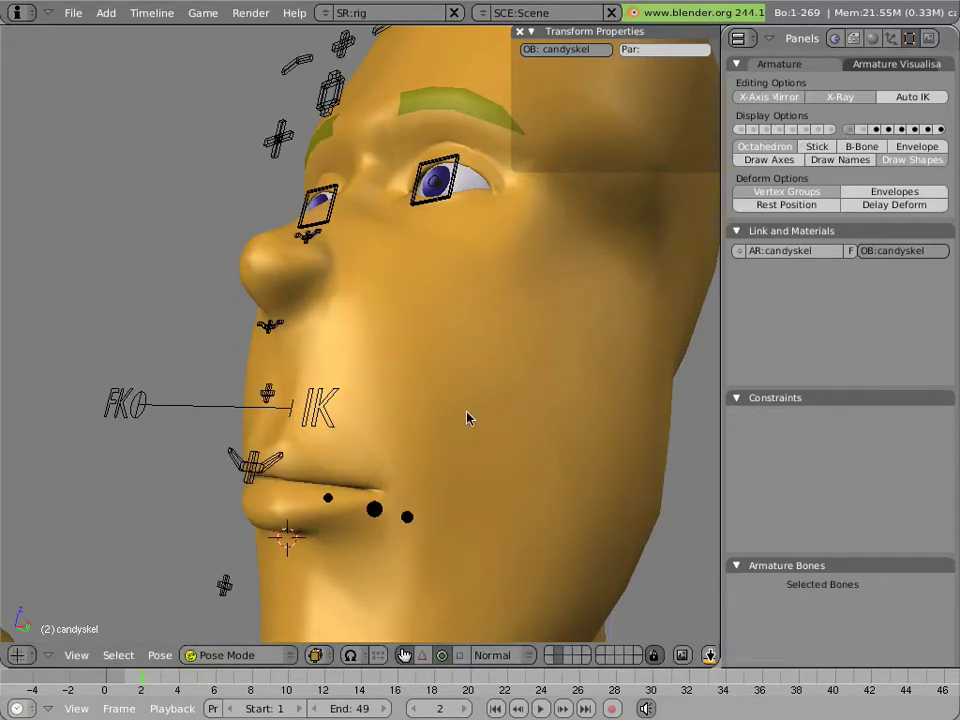
{"action": "right_click", "coordinate": [280, 462]}
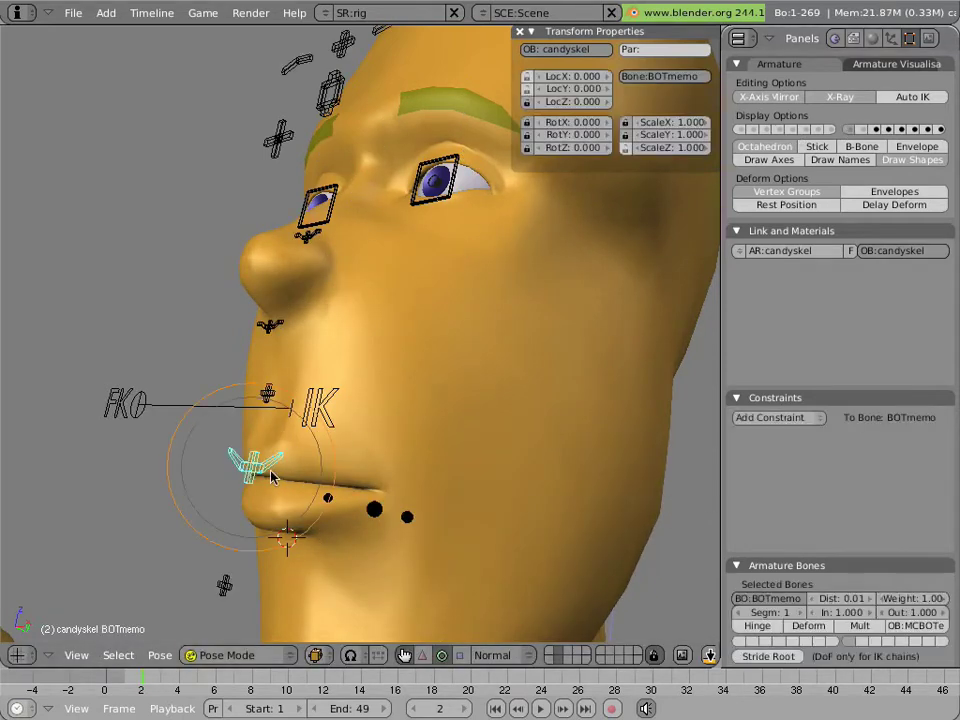
{"action": "left_click", "coordinate": [422, 655]}
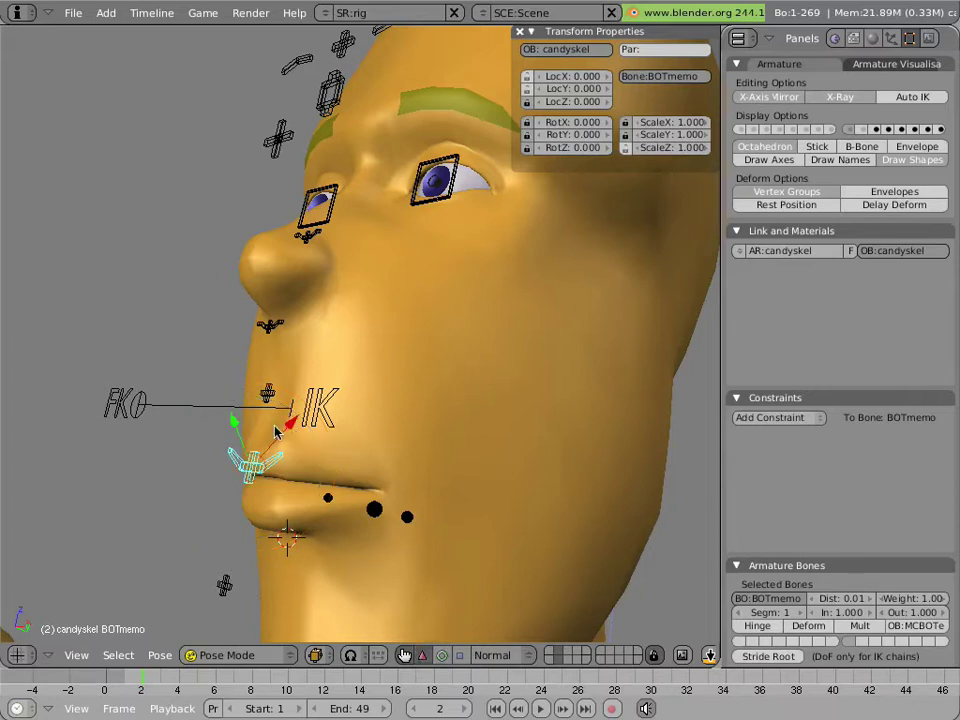
{"action": "mouse_move", "coordinate": [296, 433]}
{"action": "left_mouse_down"}
{"action": "mouse_move", "coordinate": [381, 394]}
{"action": "mouse_move", "coordinate": [316, 416]}
{"action": "mouse_move", "coordinate": [425, 396]}
{"action": "mouse_move", "coordinate": [302, 444]}
{"action": "mouse_move", "coordinate": [431, 407]}
{"action": "mouse_move", "coordinate": [369, 429]}
{"action": "left_mouse_up"}
{"action": "key", "text": "Escape"}
Display the individual facial bone layer again and try moving the mouth.L and mouth.R corner bones
{"action": "left_click", "coordinate": [862, 130]}
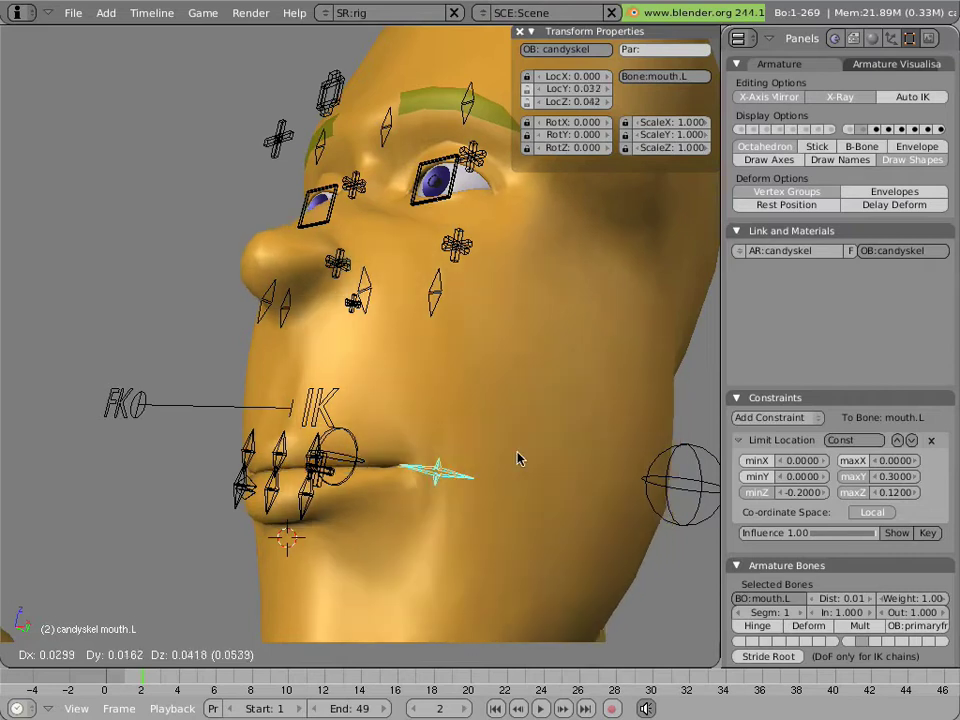
{"action": "right_click", "coordinate": [522, 508]}
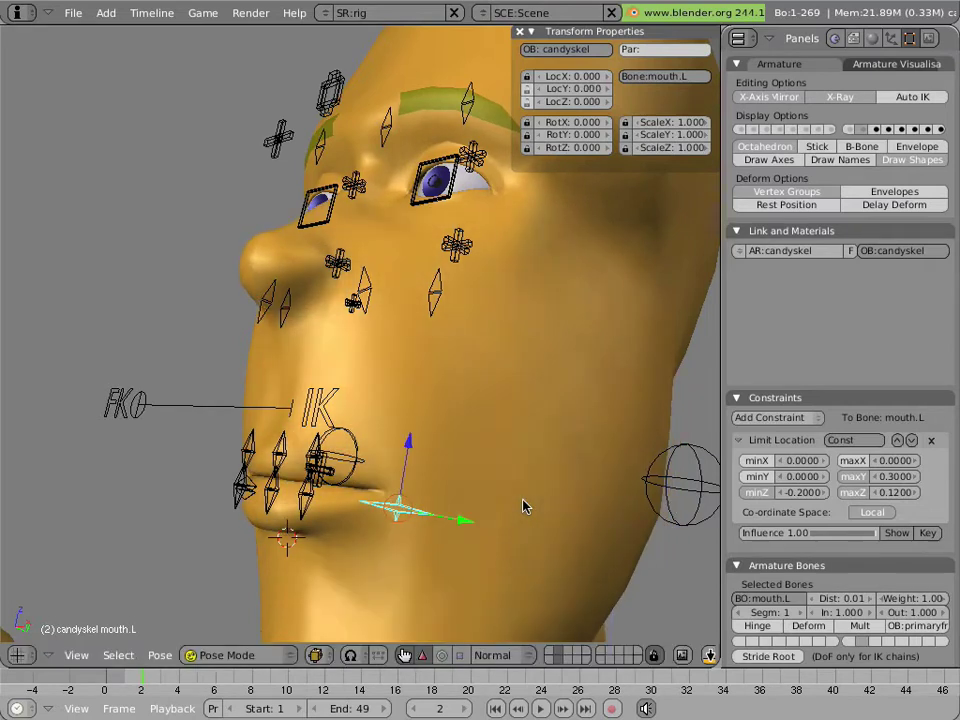
{"action": "middle_click_drag", "start_coordinate": [521, 506], "coordinate": [360, 520]}
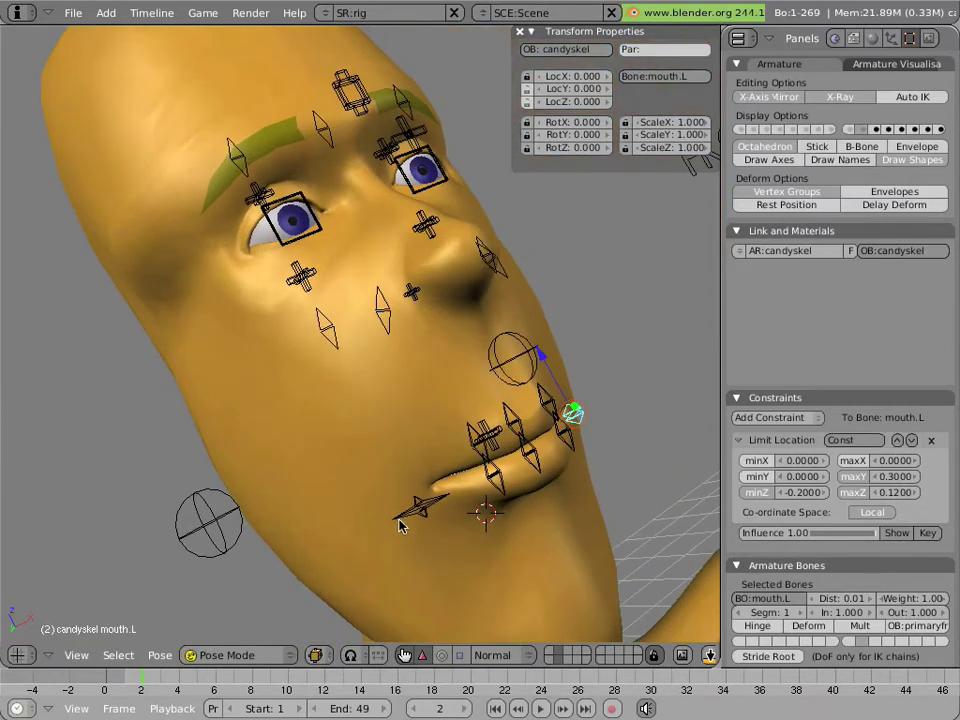
{"action": "right_click", "coordinate": [401, 523]}
{"action": "key", "text": "g"}
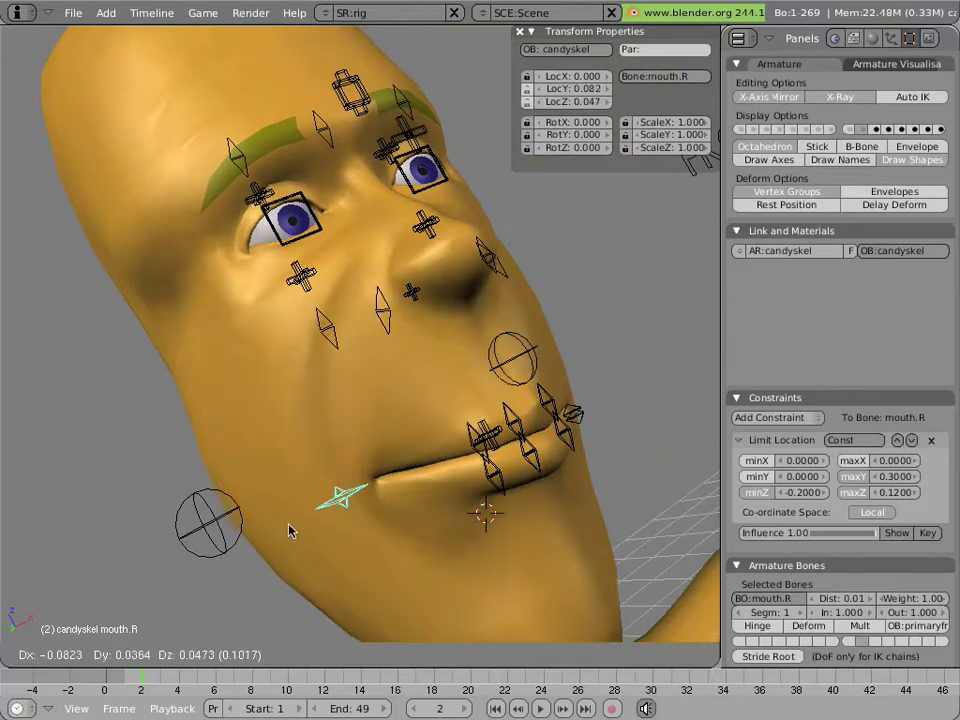
{"action": "right_click", "coordinate": [346, 511]}
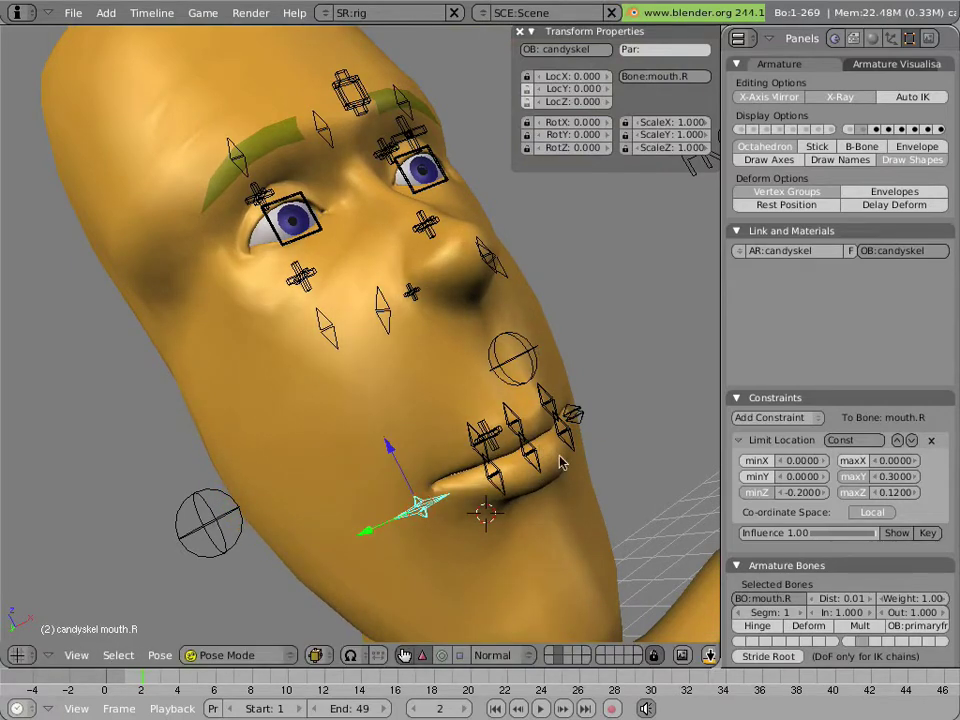
Additionally show the scene layer holding the rig's helper empties and select the sidehead.L empty beside the head
{"action": "left_click", "coordinate": [566, 654], "text": "shift"}
{"action": "middle_click_drag", "start_coordinate": [540, 440], "coordinate": [433, 449]}
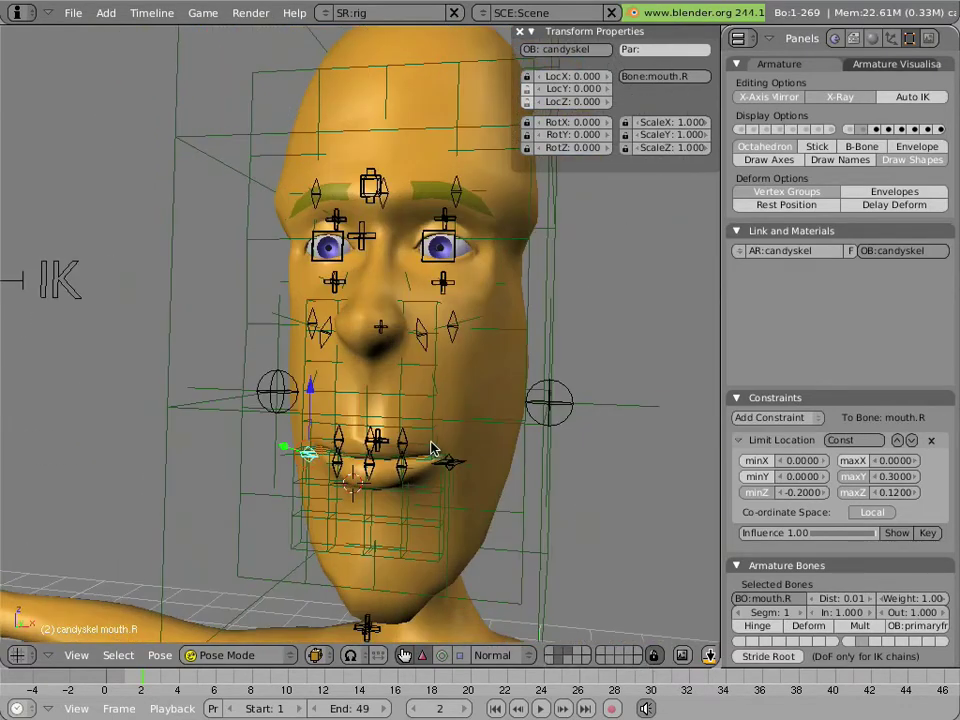
{"action": "right_click", "coordinate": [558, 482]}
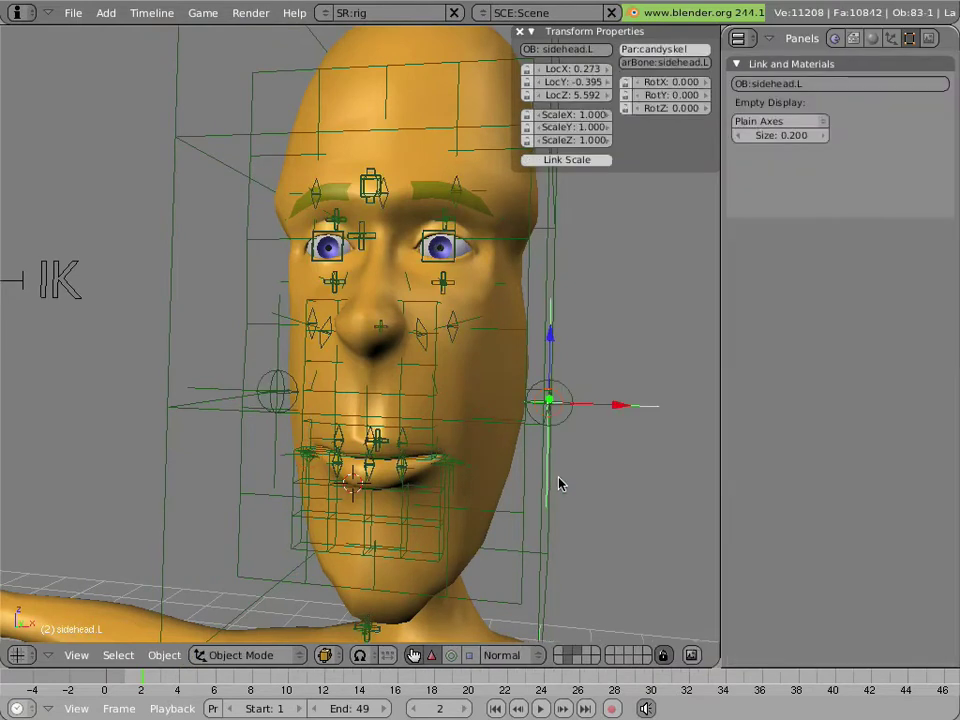
Inspect the hook modifiers on the lat_head lattice and try moving the sidehead.L empty that drives it
{"action": "right_click", "coordinate": [553, 565]}
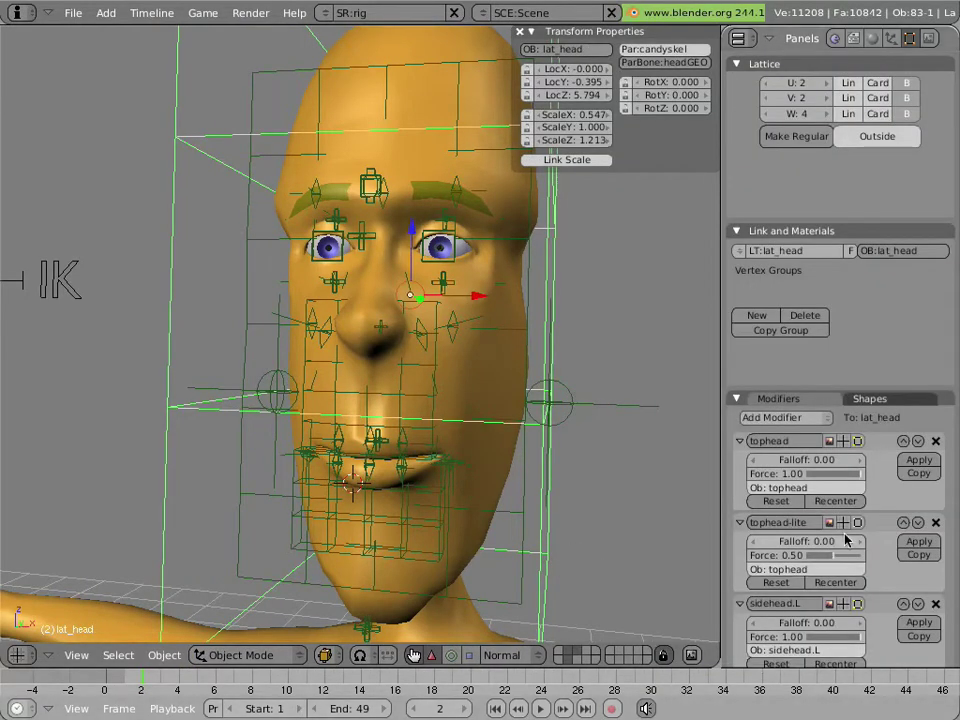
{"action": "scroll", "coordinate": [843, 520], "scroll_direction": "down", "scroll_amount": 3}
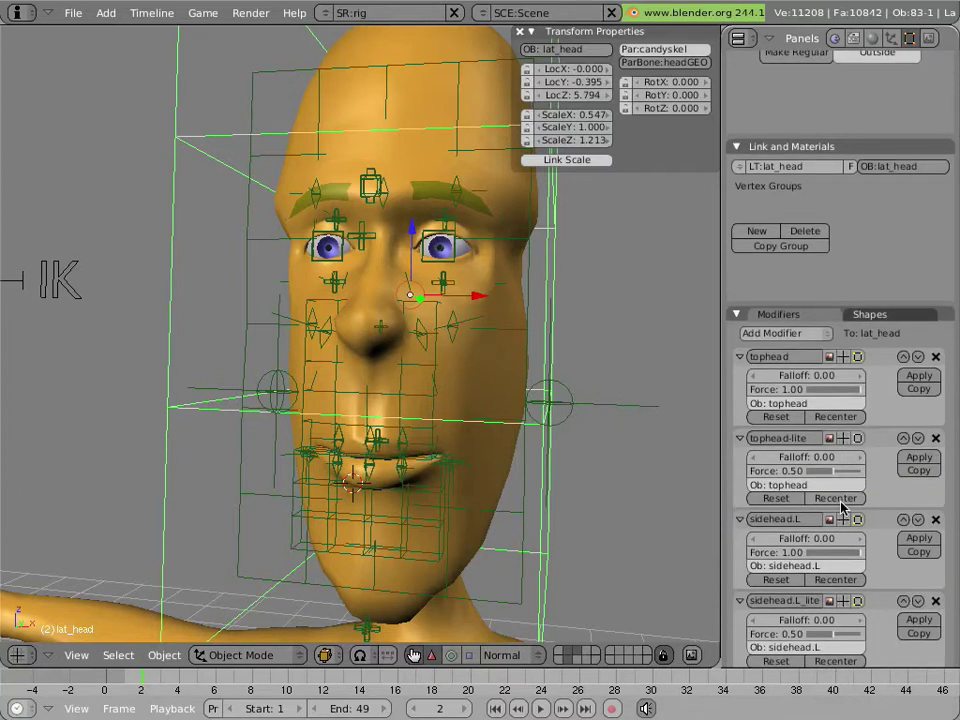
{"action": "right_click", "coordinate": [634, 407]}
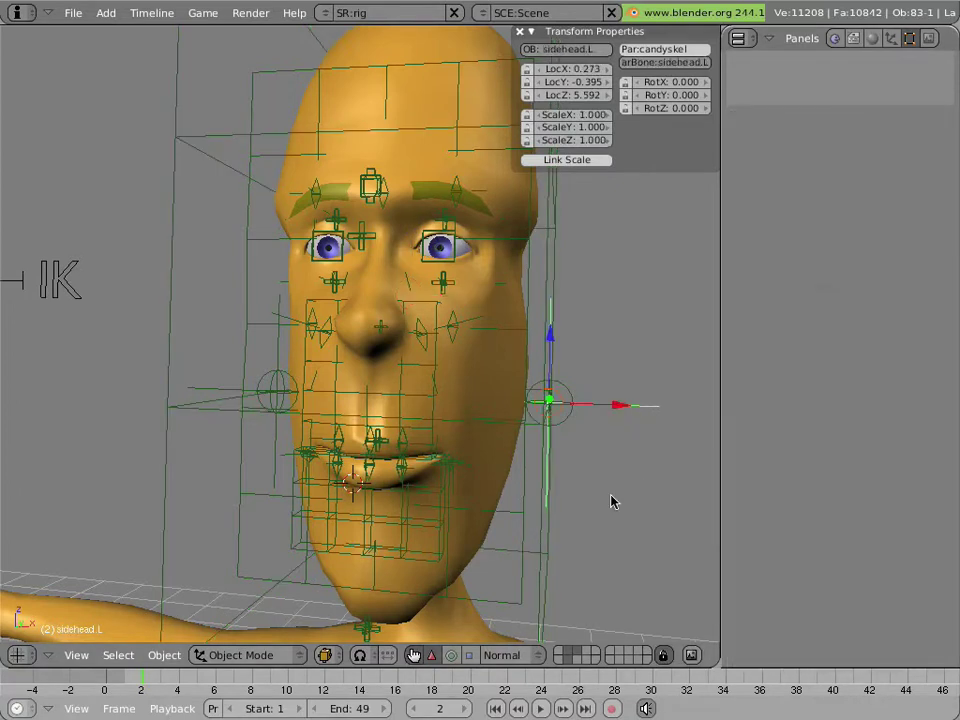
{"action": "key", "text": "g"}
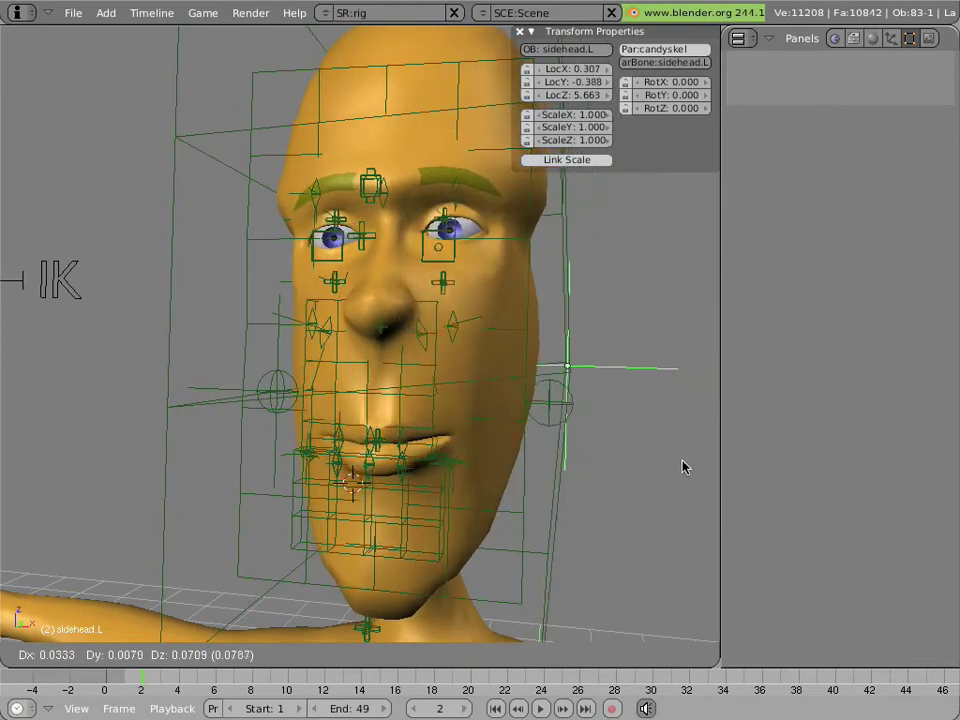
{"action": "key", "text": "Escape"}
Try moving the sidehead.L control bone outward from the side of the head
{"action": "right_click", "coordinate": [574, 420]}
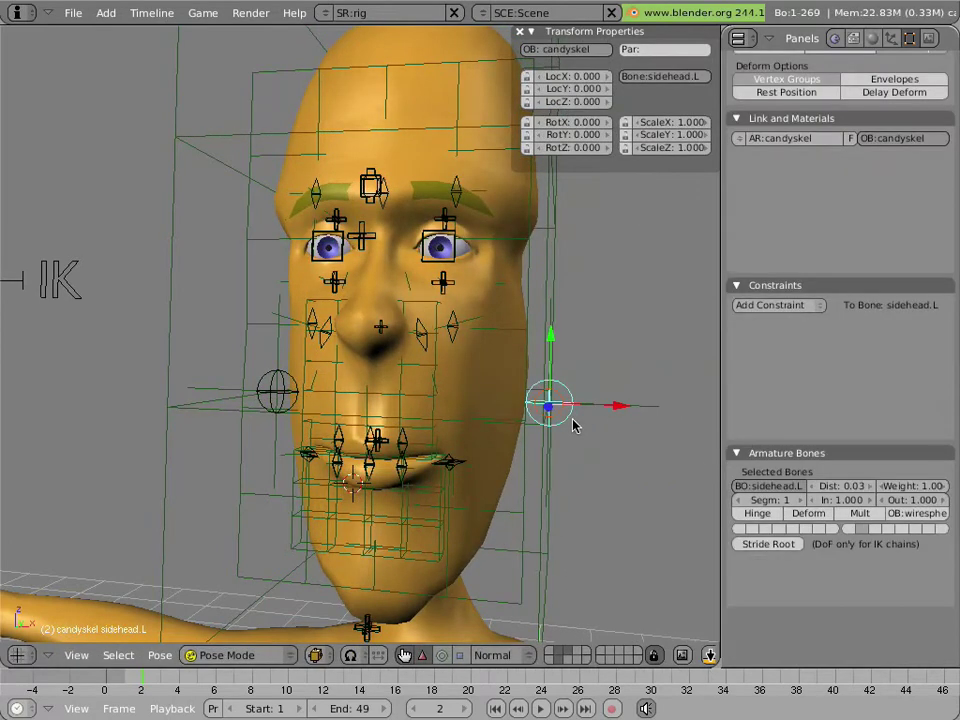
{"action": "key", "text": "g"}
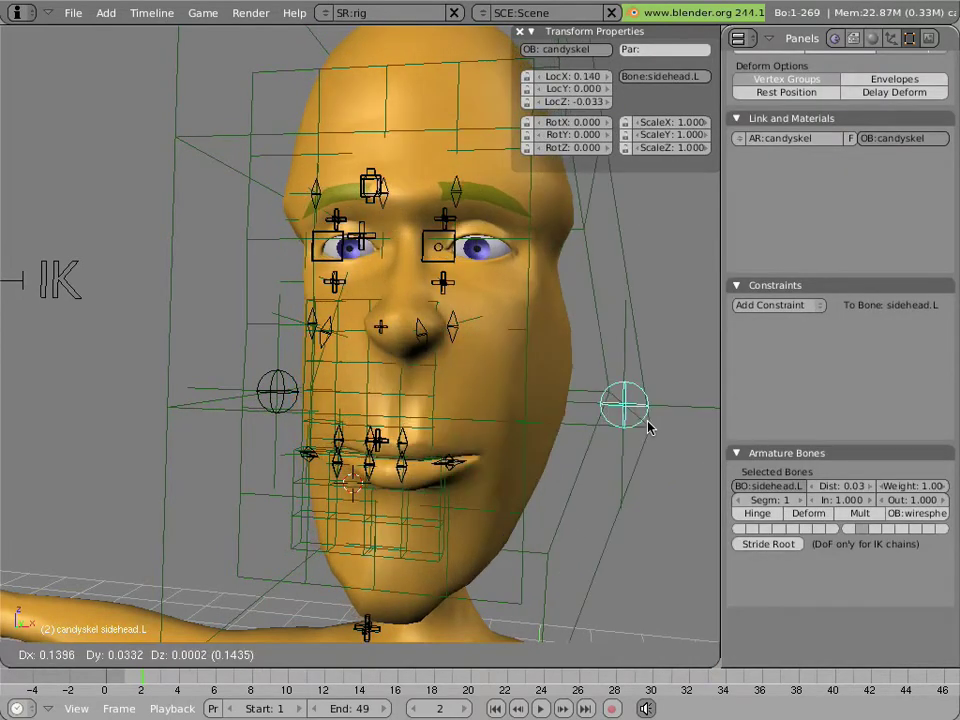
{"action": "key", "text": "Escape"}
Select the tophead bone above the skull and try moving it upward and rotating it
{"action": "scroll", "coordinate": [581, 419], "scroll_direction": "down", "scroll_amount": 2}
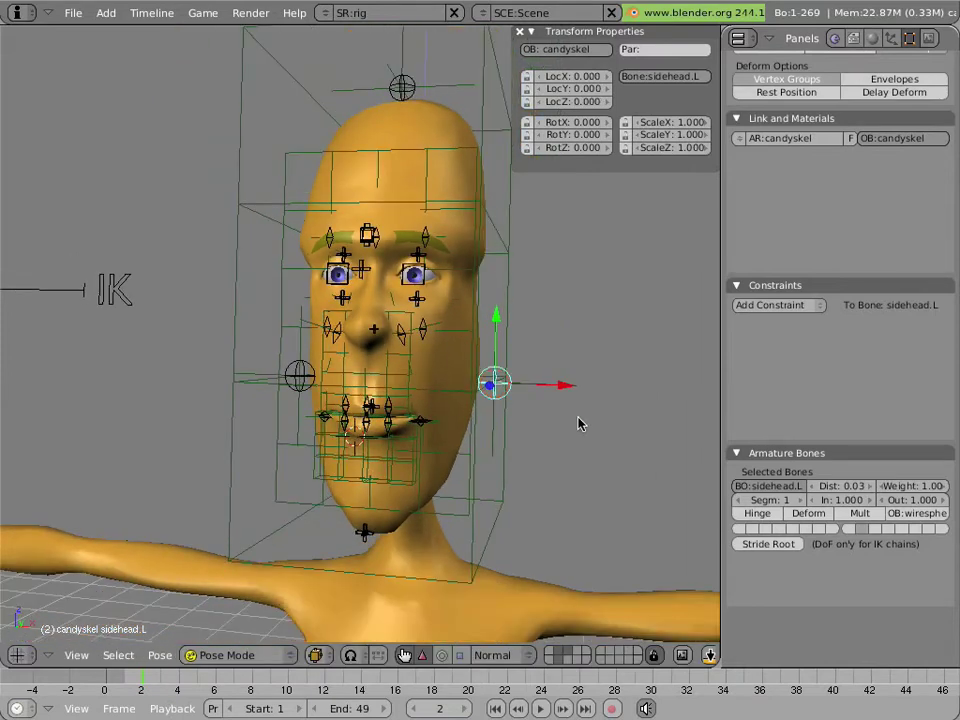
{"action": "middle_click_drag", "start_coordinate": [324, 414], "coordinate": [355, 425]}
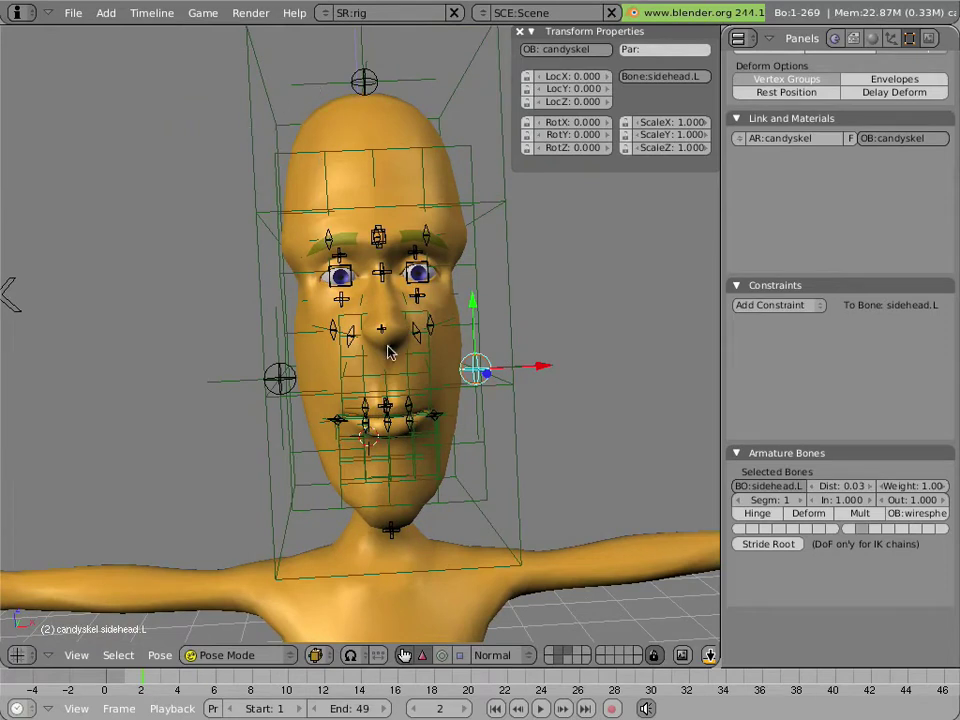
{"action": "right_click", "coordinate": [363, 82]}
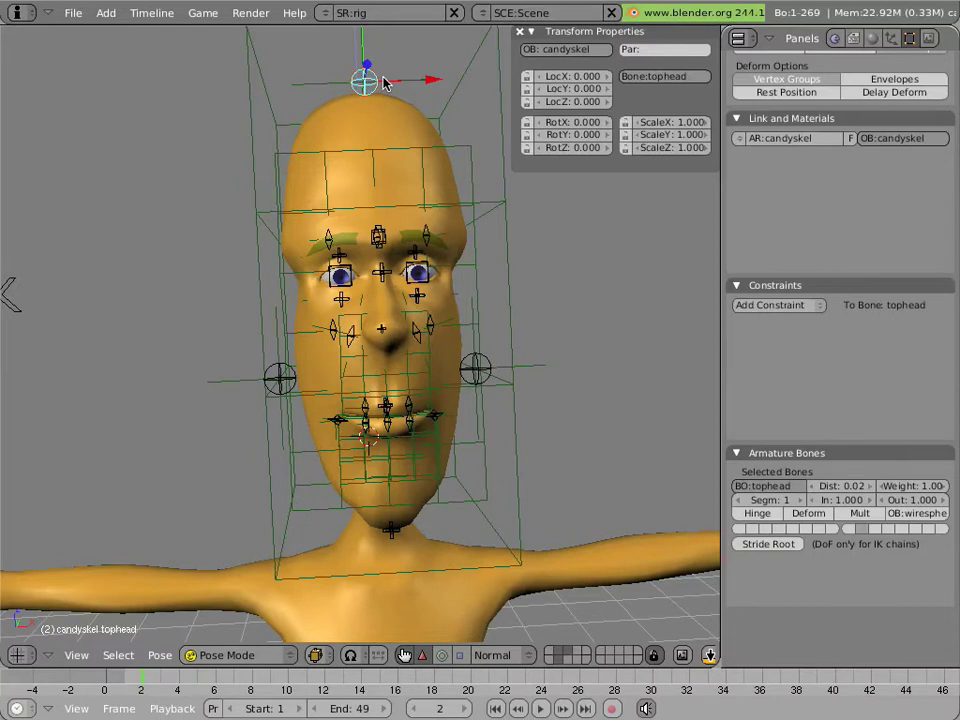
{"action": "scroll", "coordinate": [383, 108], "scroll_direction": "down", "scroll_amount": 2}
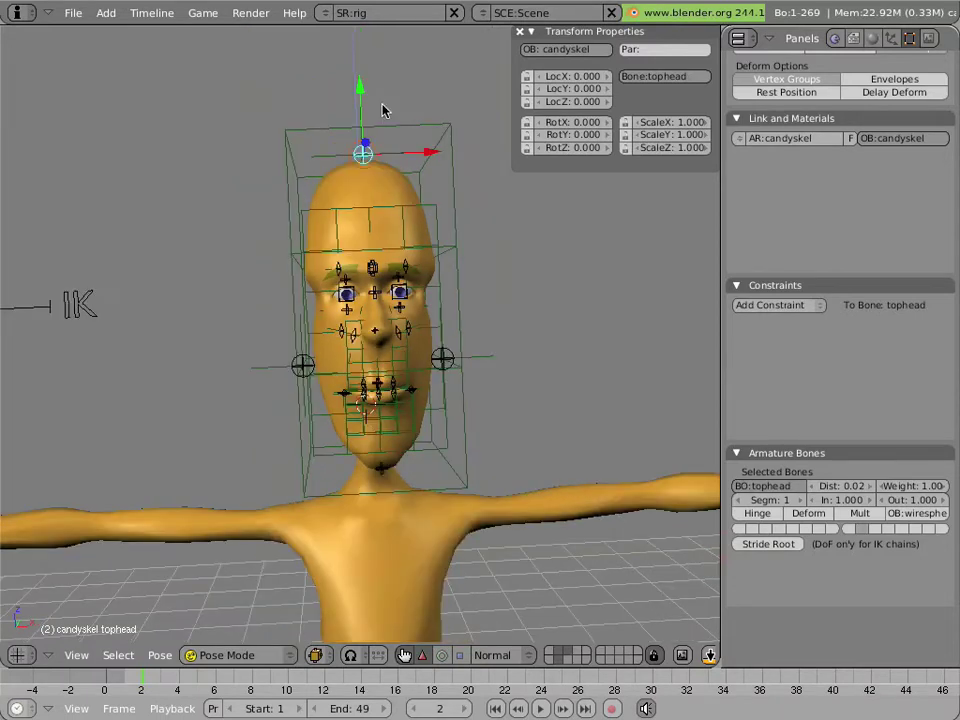
{"action": "key", "text": "g"}
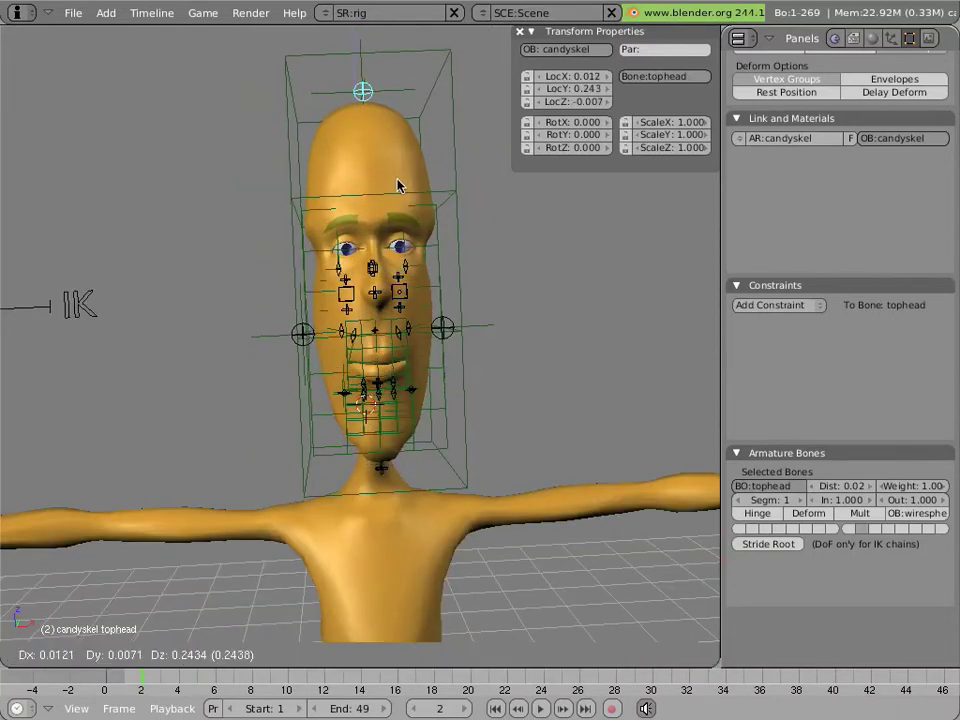
{"action": "key", "text": "Escape"}
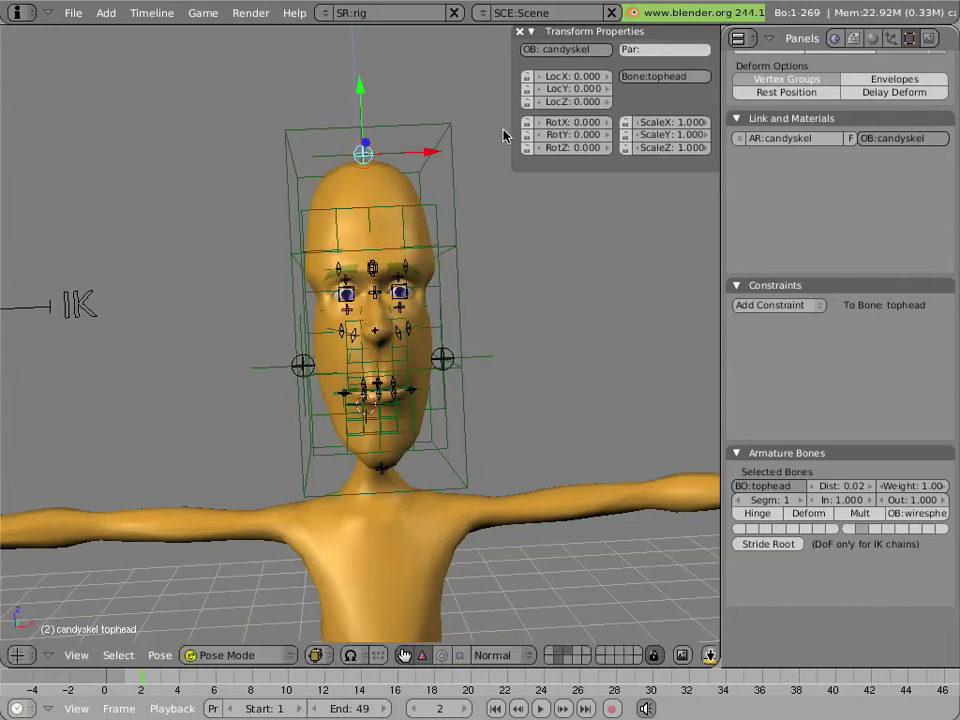
{"action": "key", "text": "r"}
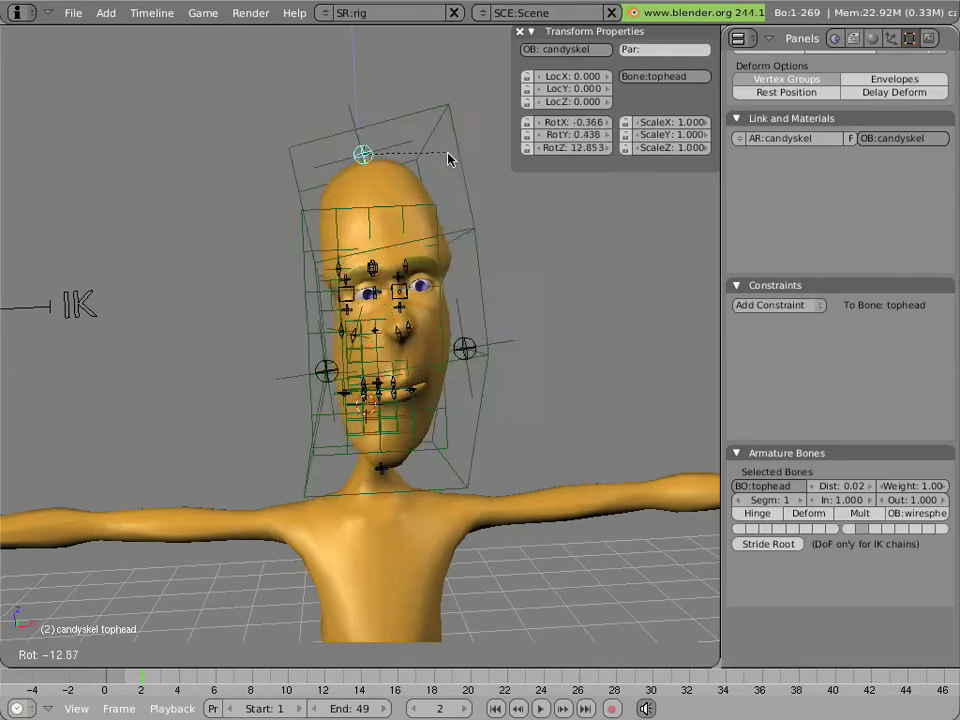
{"action": "key", "text": "Escape"}
Try moving the sidehead.L empty and the sidehead.R bone outward to widen the head
{"action": "right_click", "coordinate": [474, 357]}
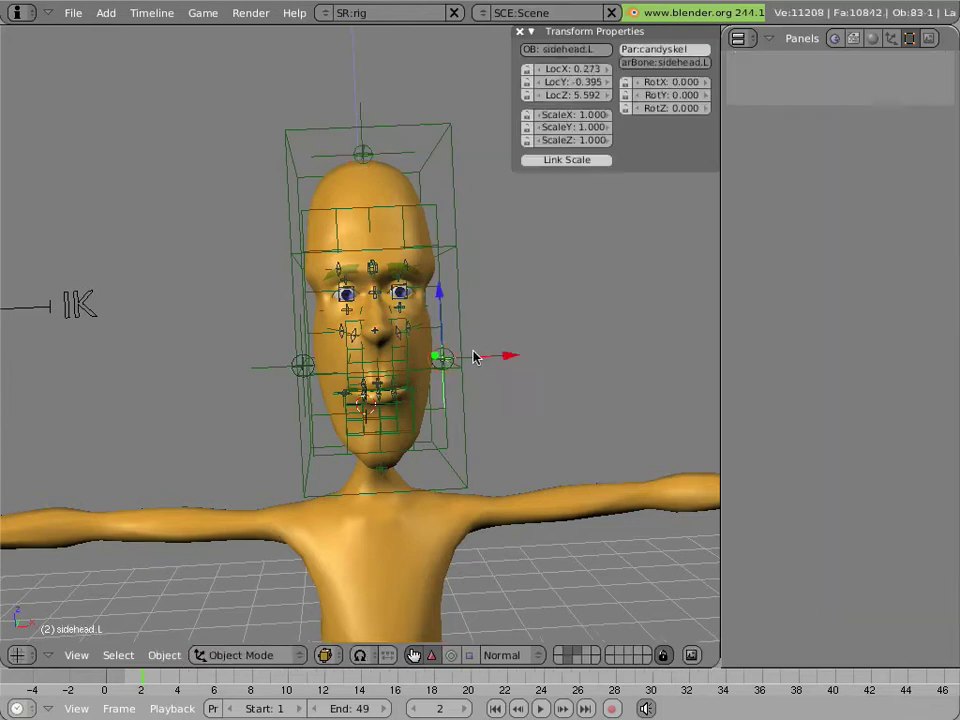
{"action": "key", "text": "g"}
{"action": "left_click", "coordinate": [545, 364]}
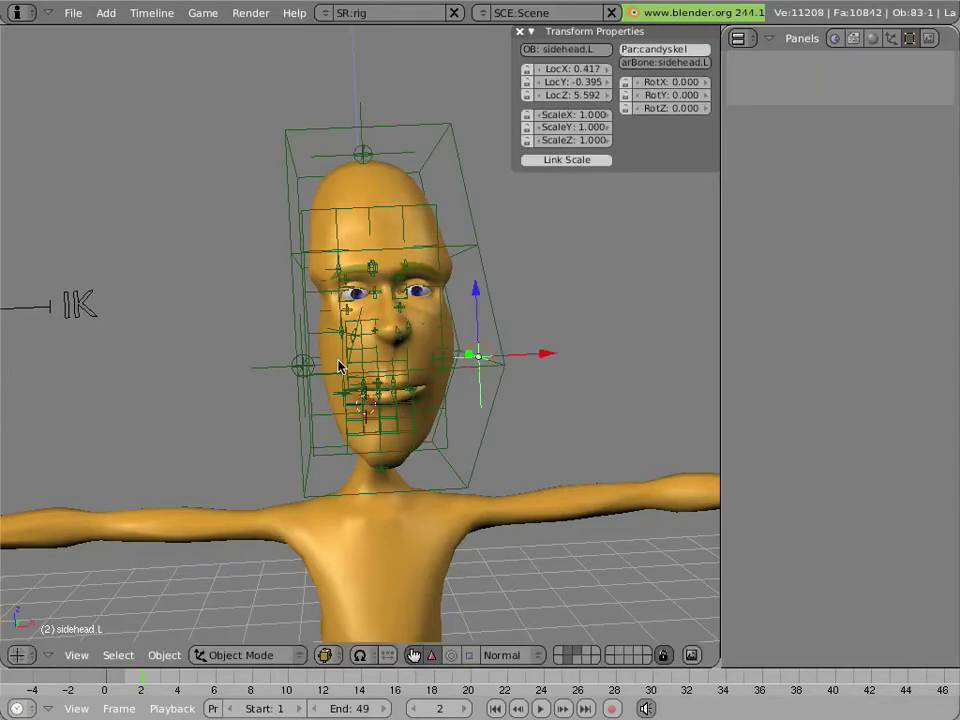
{"action": "right_click", "coordinate": [305, 366]}
{"action": "key", "text": "g"}
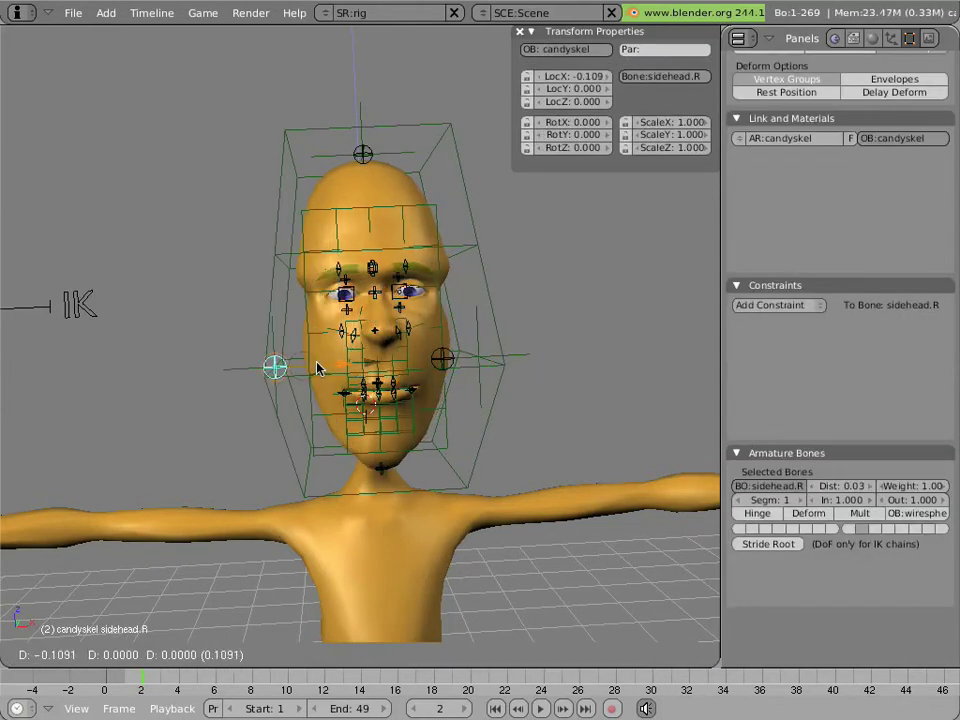
{"action": "left_click", "coordinate": [313, 366]}
{"action": "right_click", "coordinate": [443, 357], "text": "shift"}
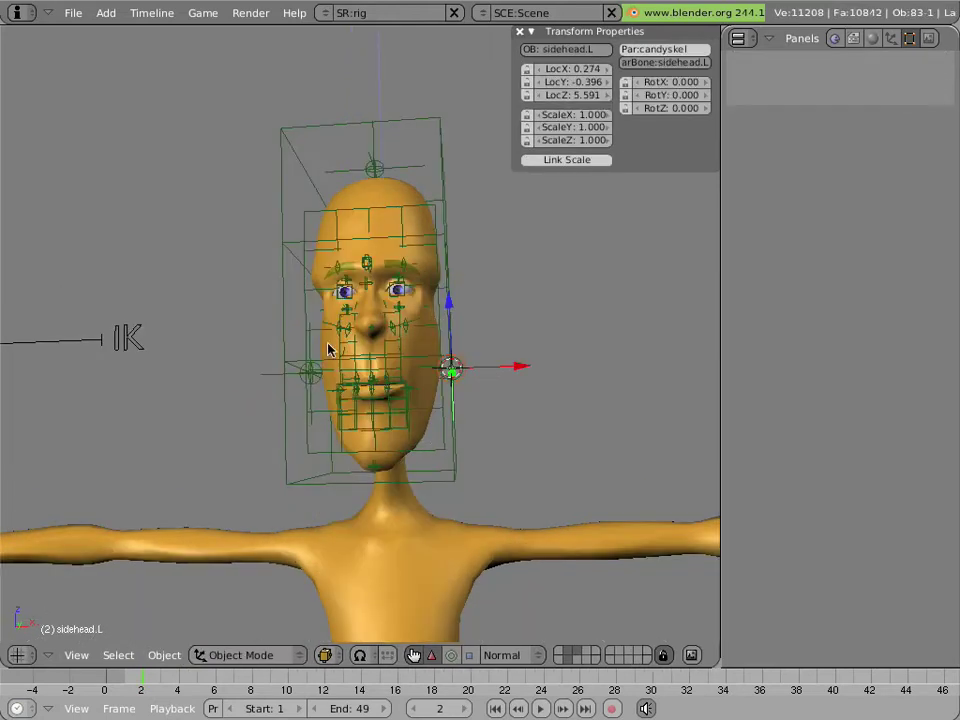
Select the lat_head lattice surrounding the whole head and hide it
{"action": "scroll", "coordinate": [328, 345], "scroll_direction": "up", "scroll_amount": 5}
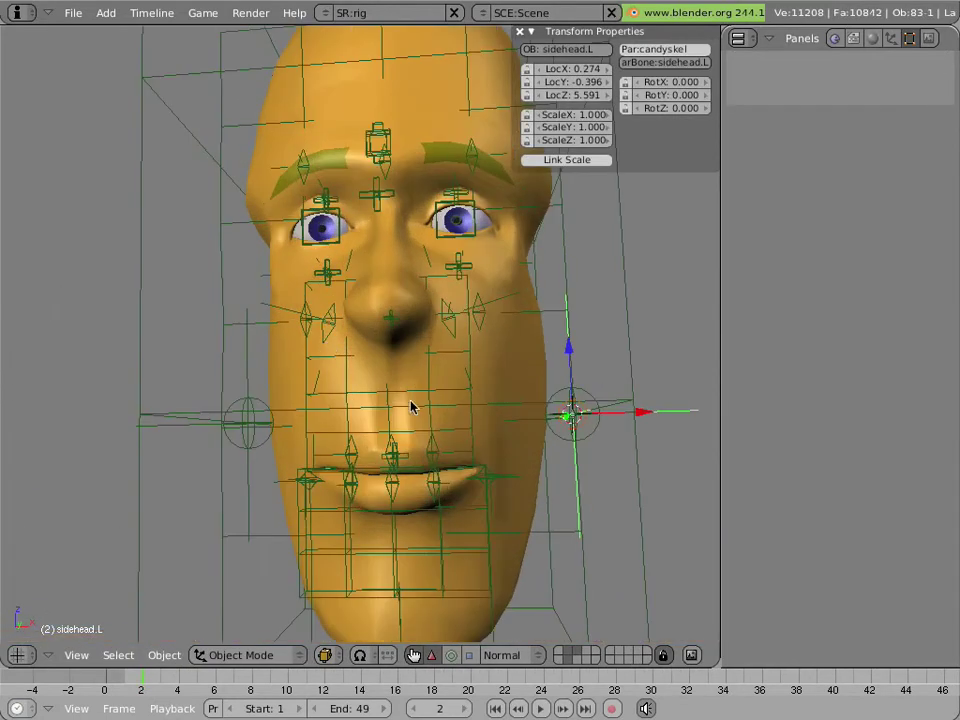
{"action": "middle_click_drag", "start_coordinate": [410, 407], "coordinate": [370, 349]}
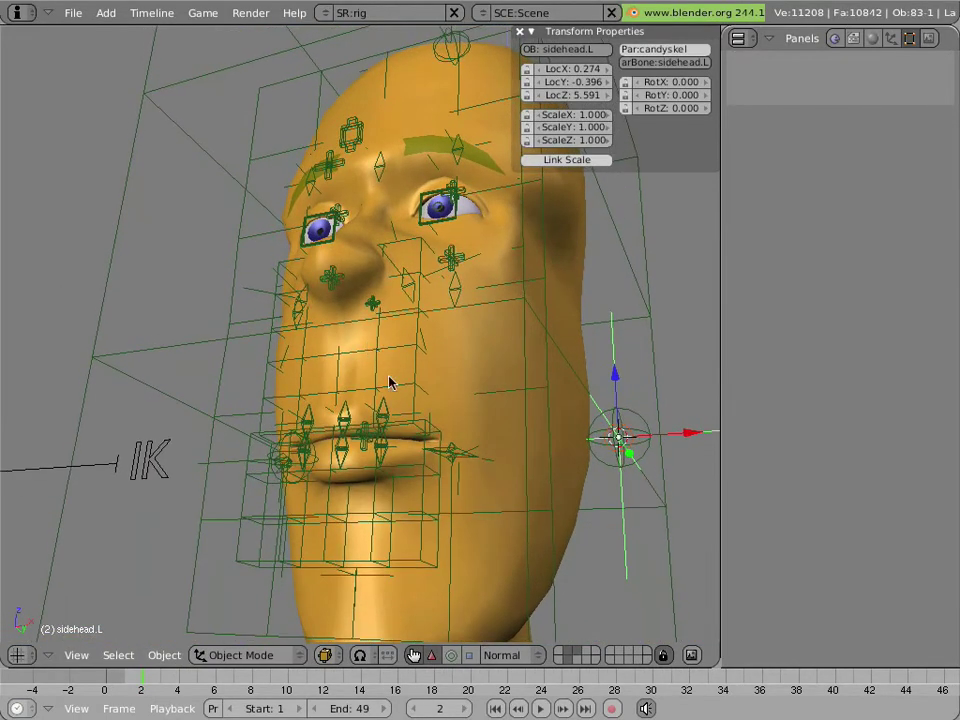
{"action": "middle_click_drag", "start_coordinate": [470, 418], "coordinate": [579, 326]}
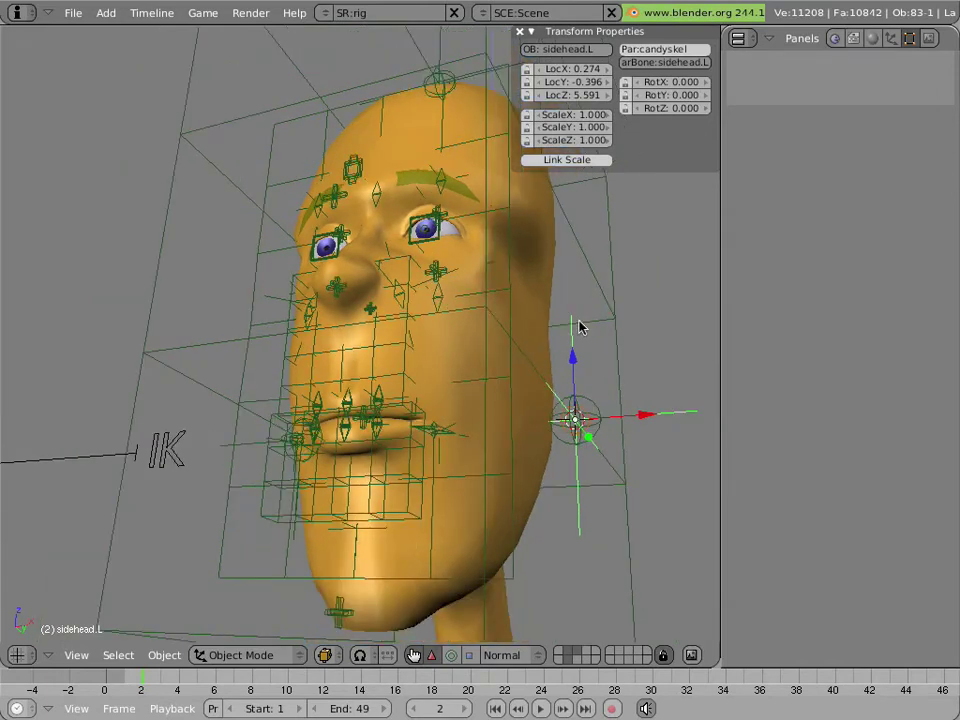
{"action": "right_click", "coordinate": [607, 310]}
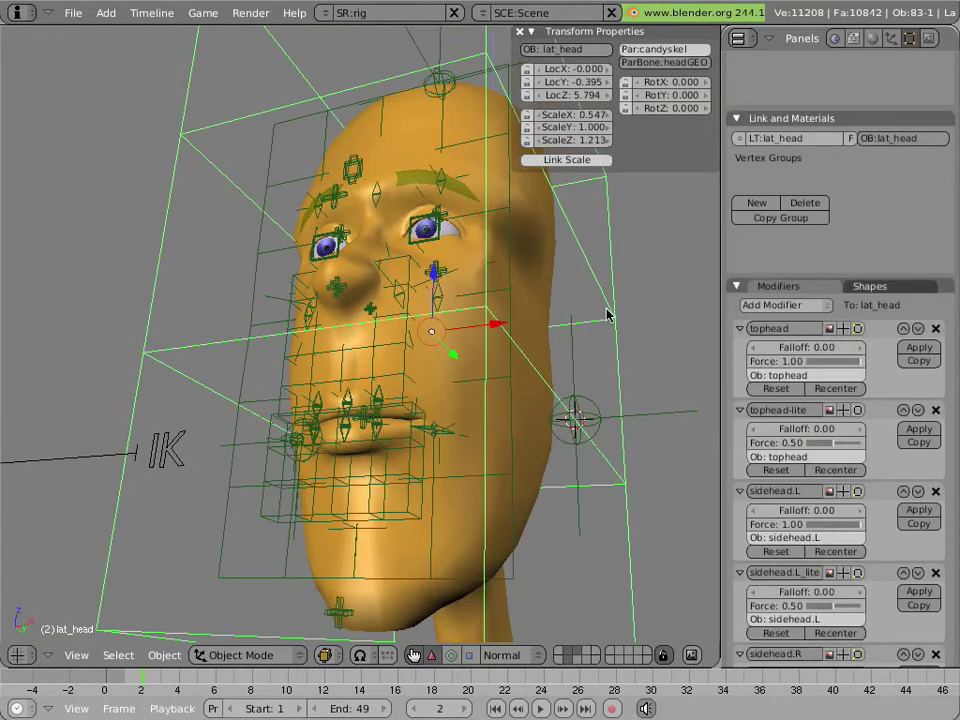
{"action": "scroll", "coordinate": [607, 316], "scroll_direction": "down", "scroll_amount": 2}
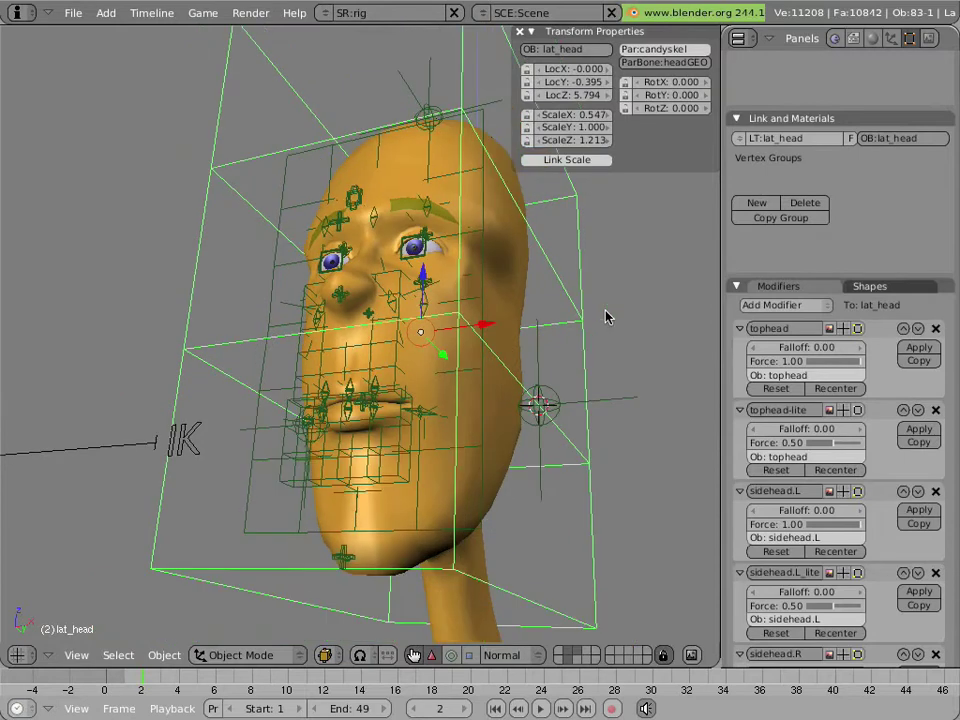
{"action": "key", "text": "a"}
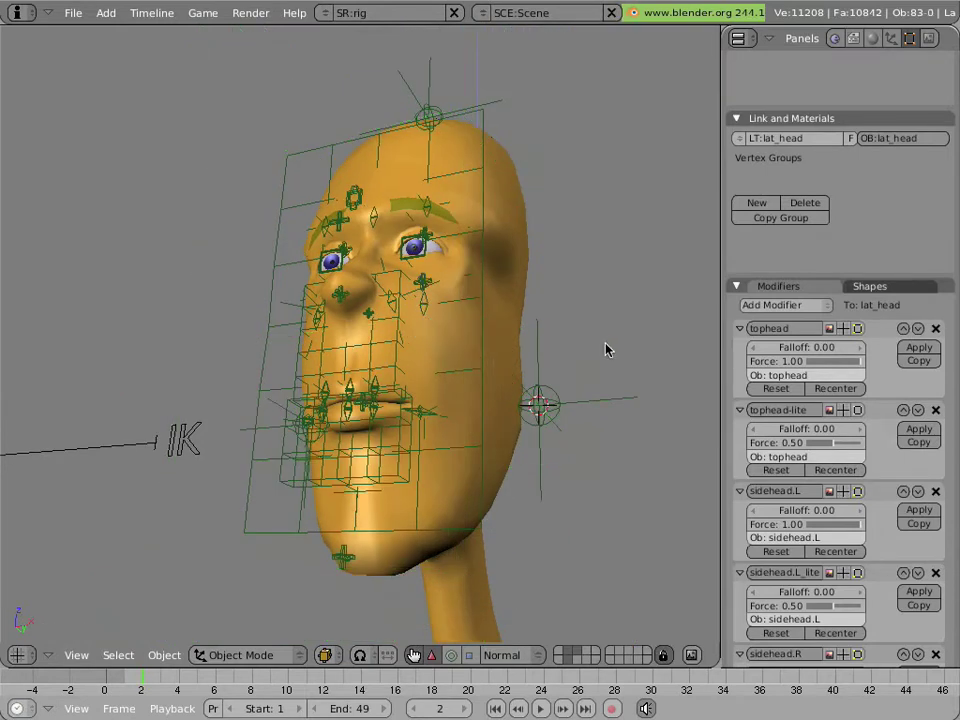
Select the sidehead.L, sidehead.R and tophead empties together and hide them
{"action": "right_click", "coordinate": [621, 394]}
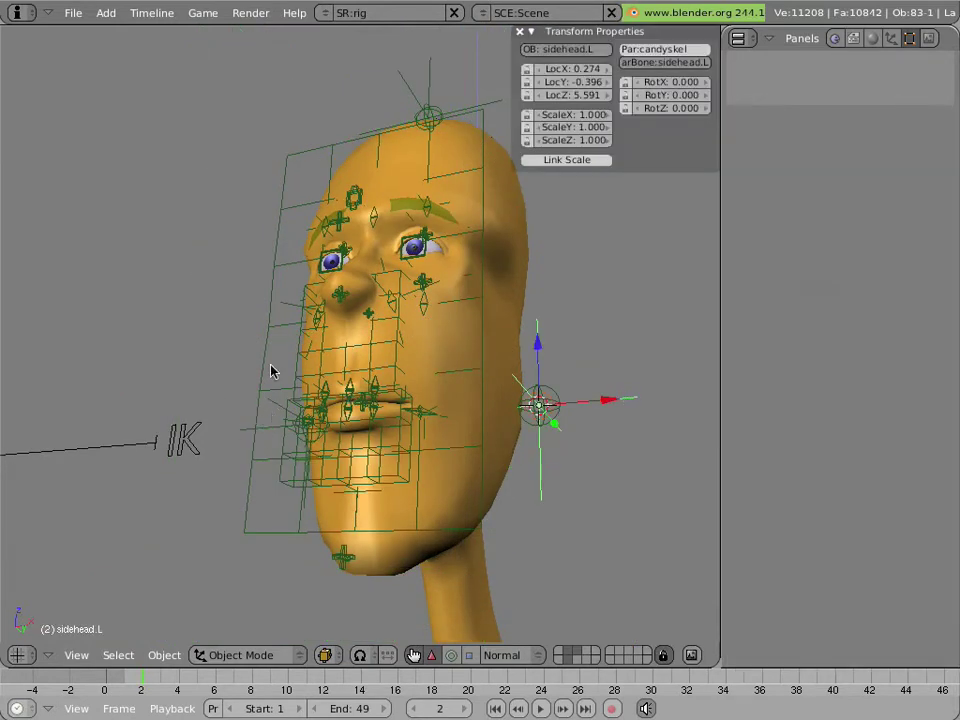
{"action": "right_click", "coordinate": [290, 397], "text": "shift"}
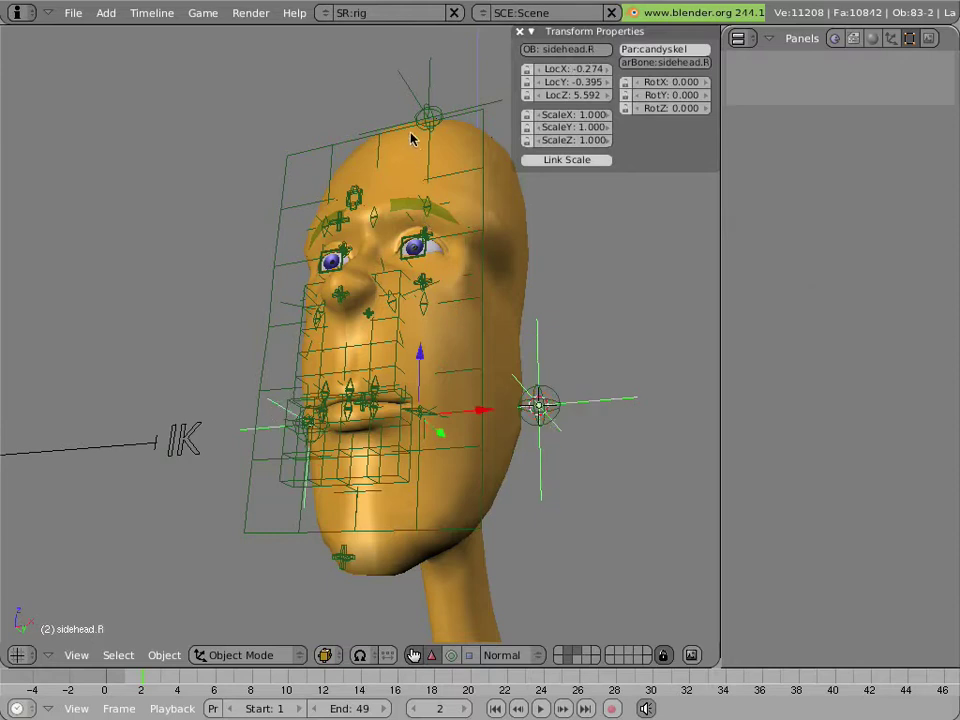
{"action": "right_click", "coordinate": [408, 91], "text": "shift"}
{"action": "key", "text": "h"}
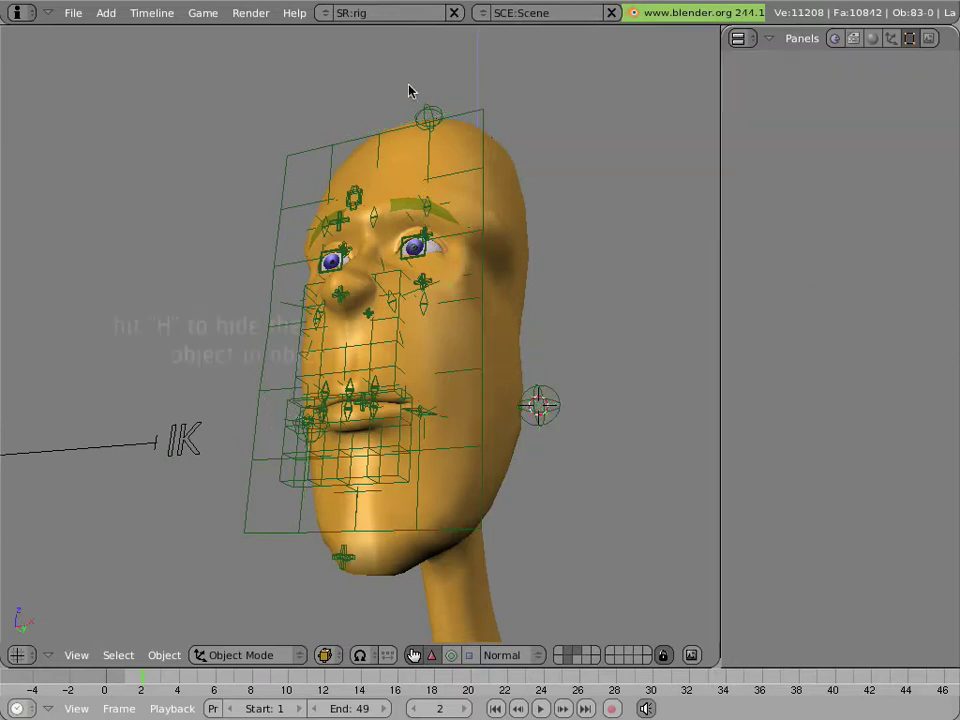
Select the MCfacelat lattice in front of the face to show its hook modifiers
{"action": "middle_click_drag", "start_coordinate": [338, 325], "coordinate": [339, 294]}
{"action": "middle_click_drag", "start_coordinate": [359, 365], "coordinate": [439, 358]}
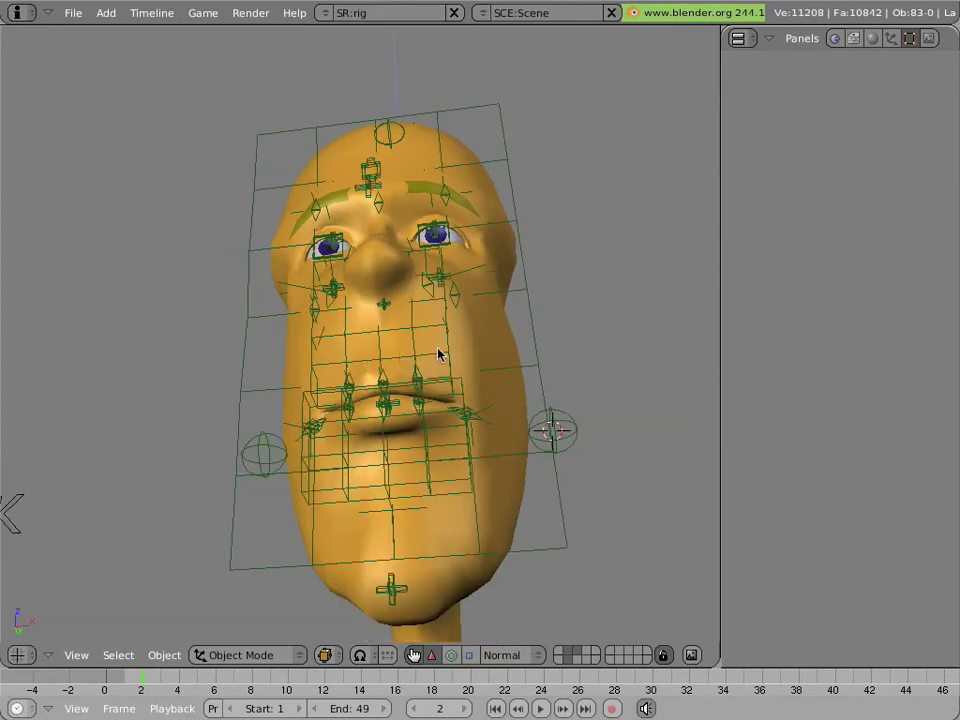
{"action": "right_click", "coordinate": [534, 346]}
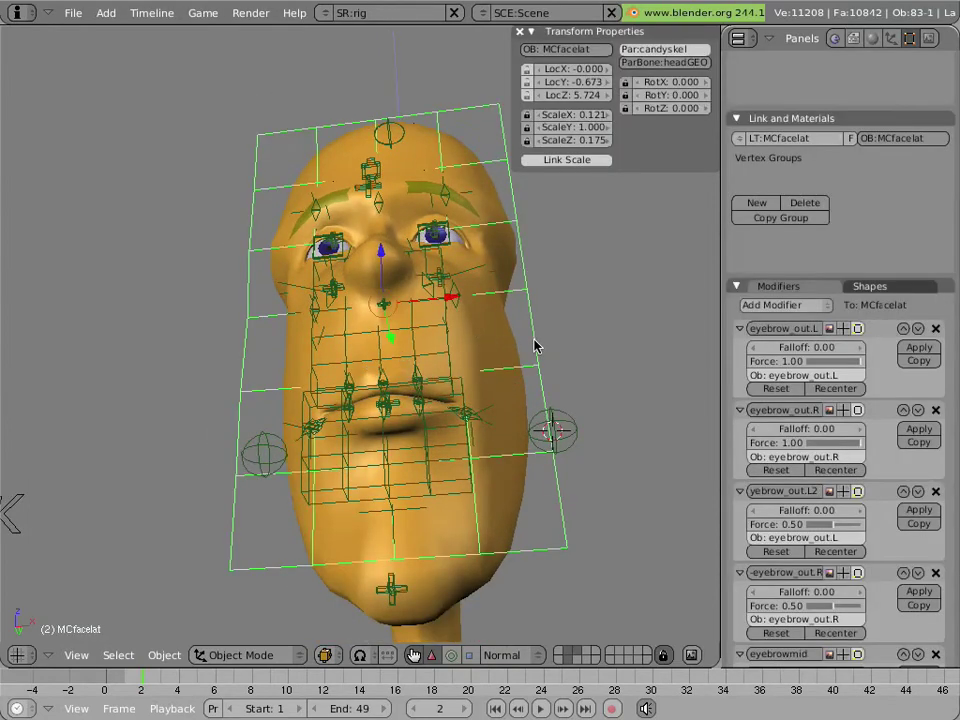
Temporarily unlock the Z location of the eyebrow_out.L empty and try moving it downward
{"action": "middle_click_drag", "start_coordinate": [344, 172], "coordinate": [491, 339]}
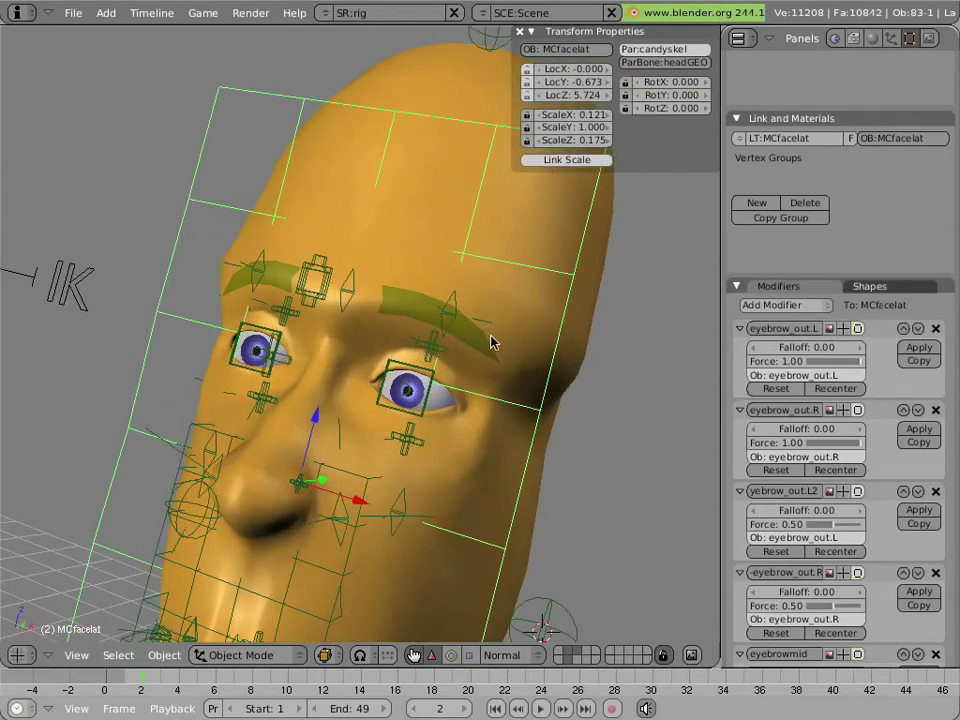
{"action": "right_click", "coordinate": [487, 331]}
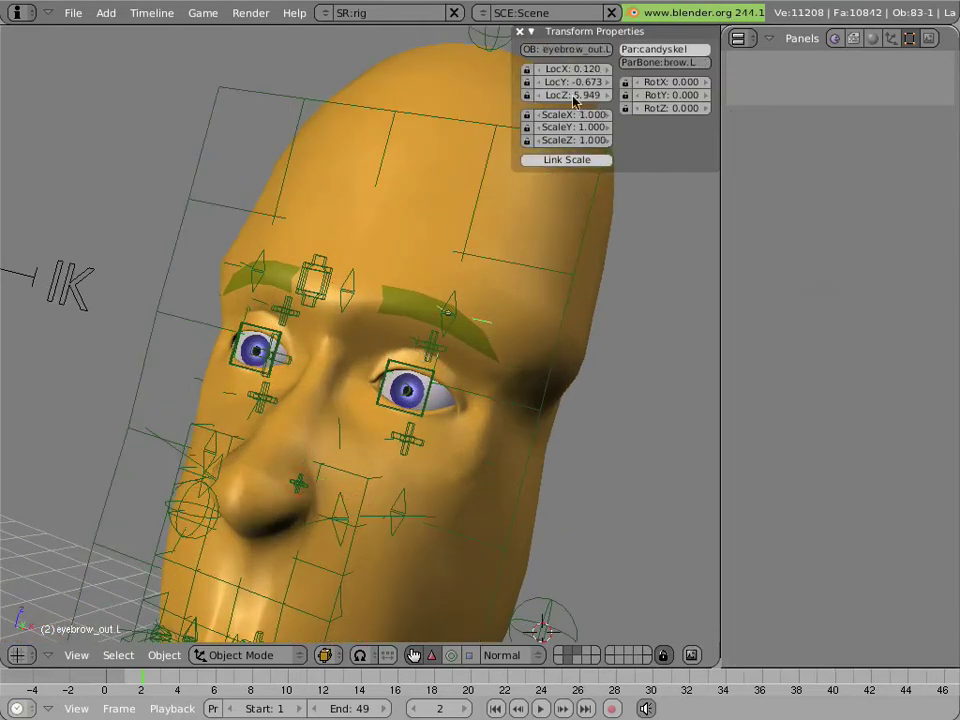
{"action": "left_click", "coordinate": [525, 95]}
{"action": "key", "text": "g"}
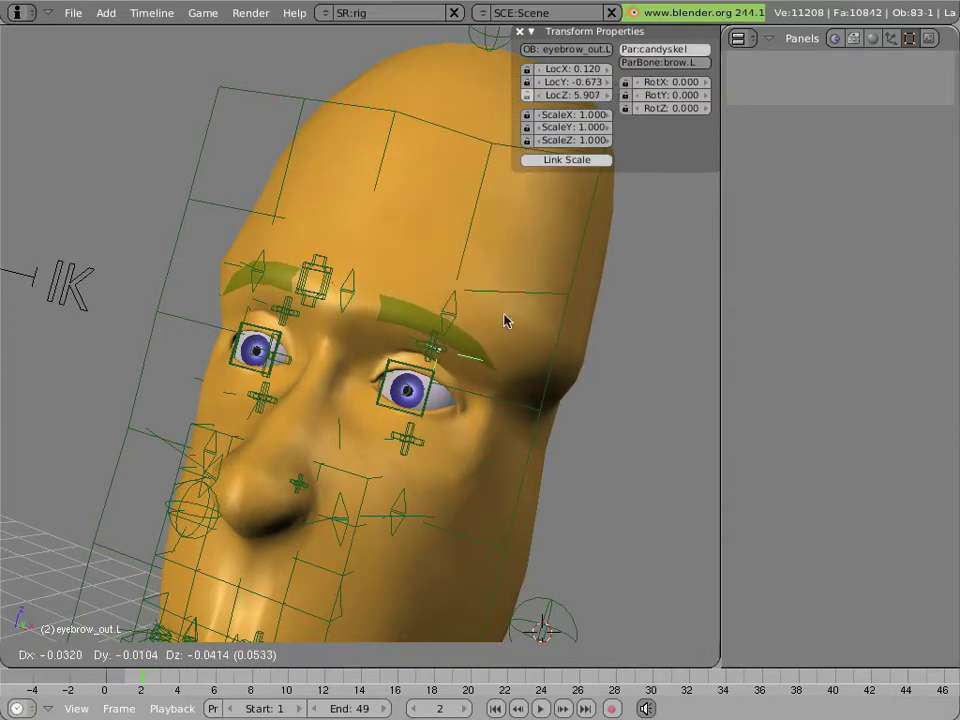
{"action": "key", "text": "Escape"}
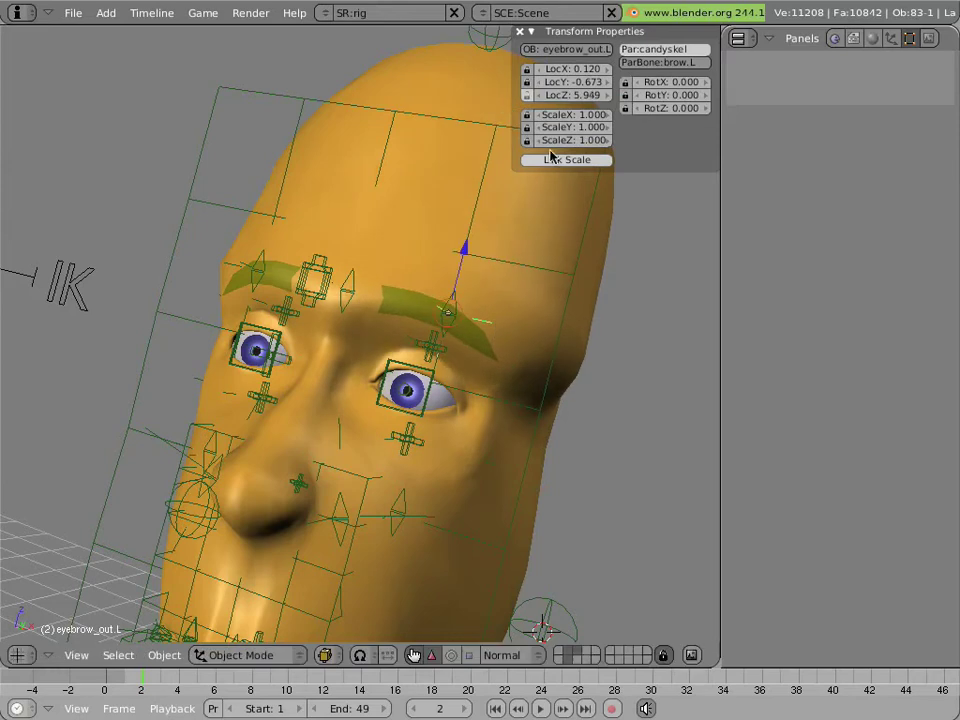
{"action": "left_click", "coordinate": [527, 96]}
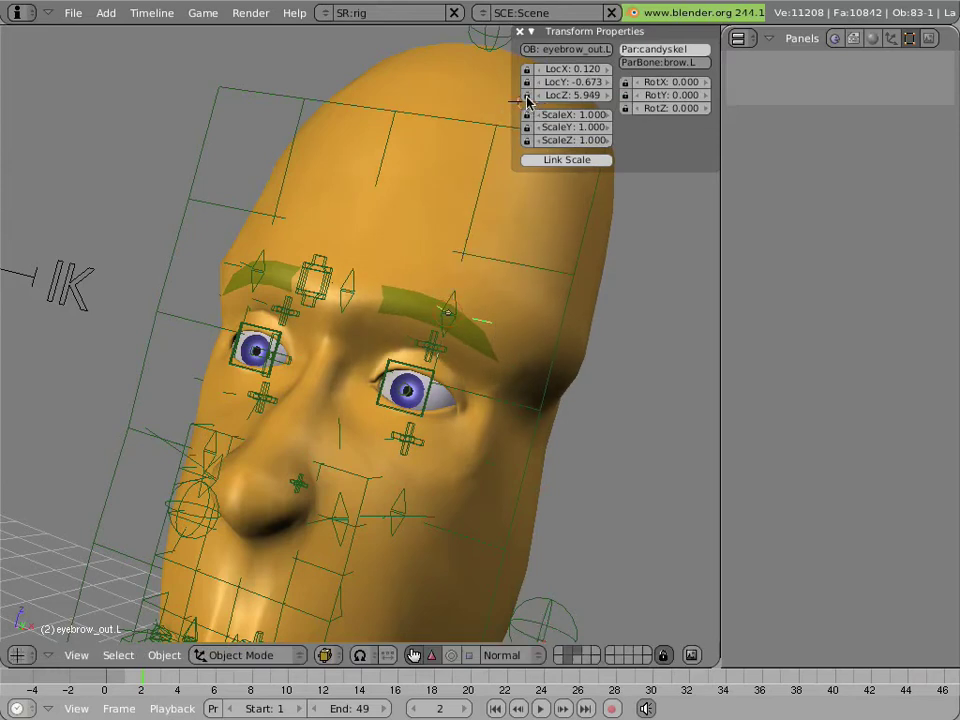
Select the brow.L bone on the outer eyebrow and try moving it upward along its local Y axis
{"action": "right_click", "coordinate": [438, 331]}
{"action": "right_click", "coordinate": [458, 329]}
{"action": "key", "text": "g"}
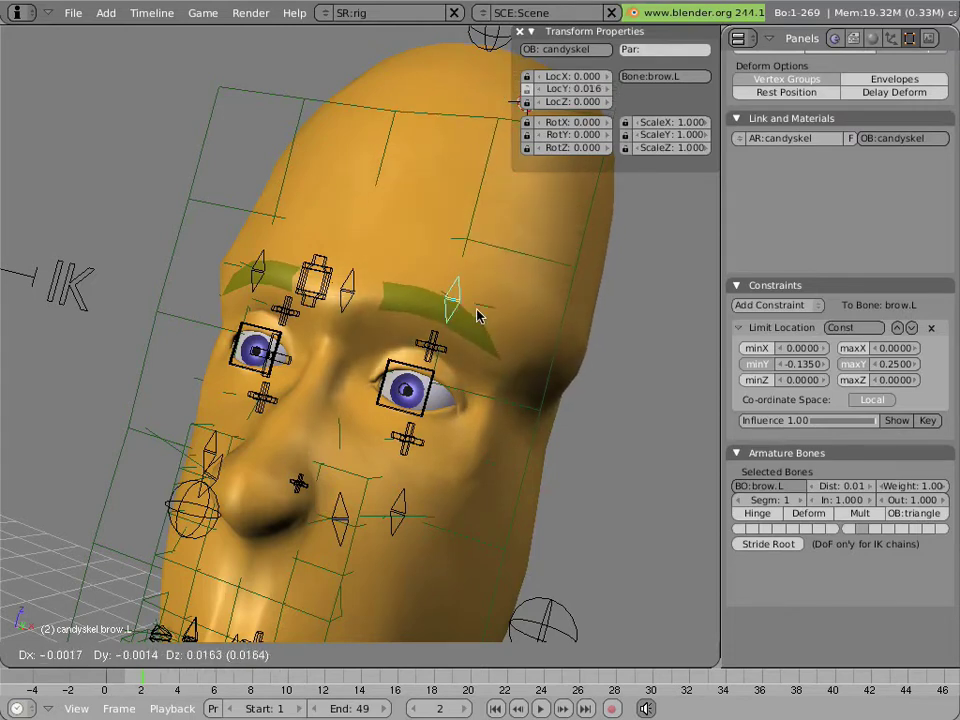
{"action": "key", "text": "Escape"}
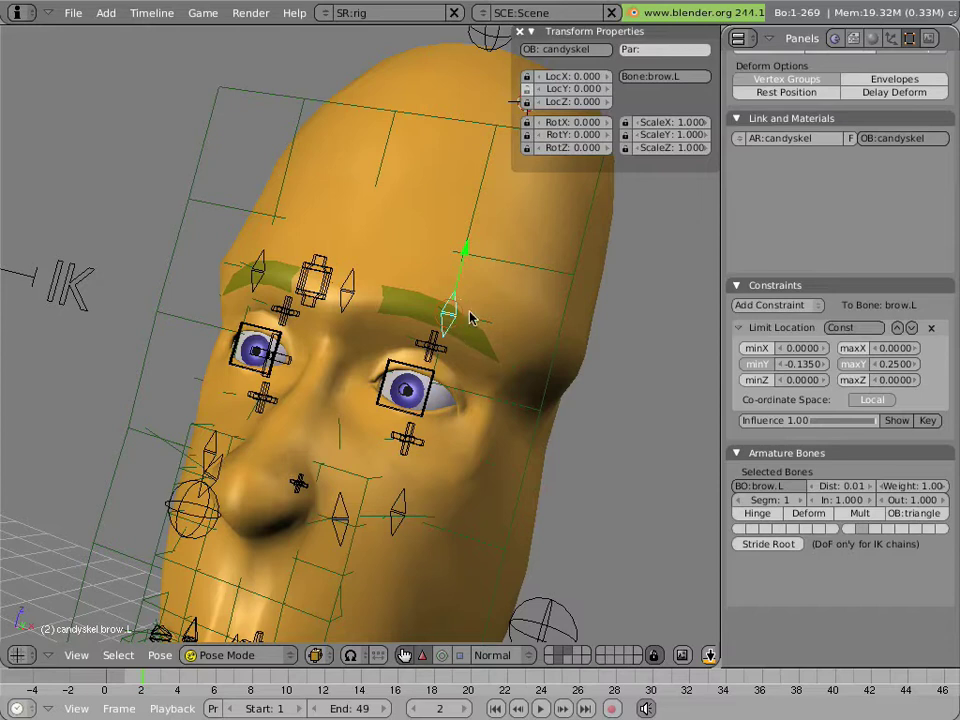
Select the ManCandy mesh, show its shape keys, choose the Basis key and pin it
{"action": "right_click", "coordinate": [577, 356]}
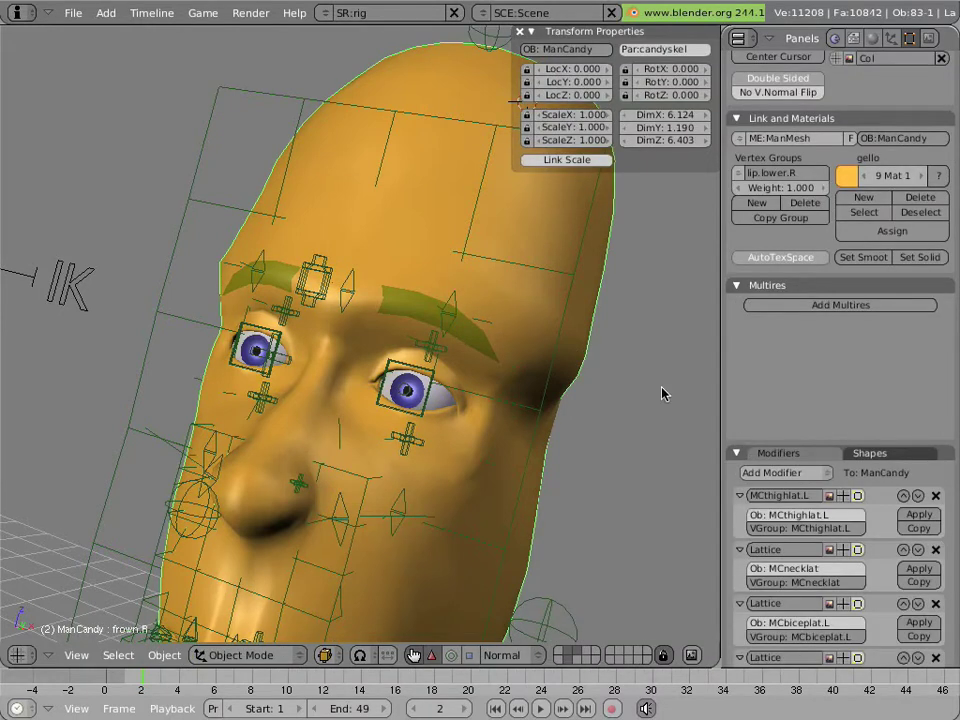
{"action": "scroll", "coordinate": [872, 432], "scroll_direction": "down", "scroll_amount": 1}
{"action": "left_click", "coordinate": [868, 425]}
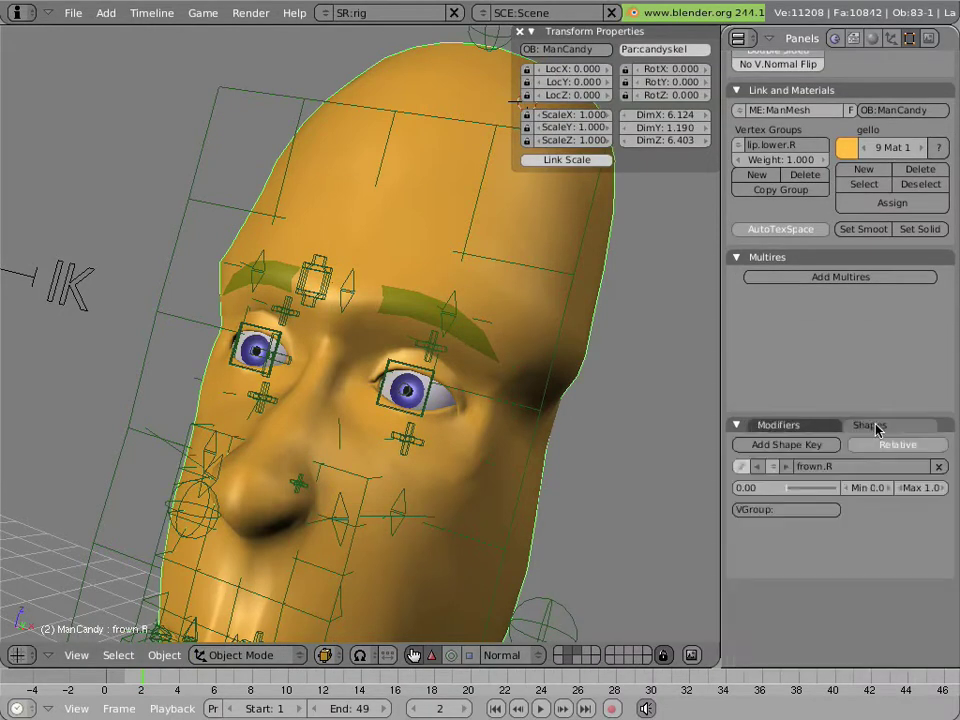
{"action": "left_click", "coordinate": [772, 467]}
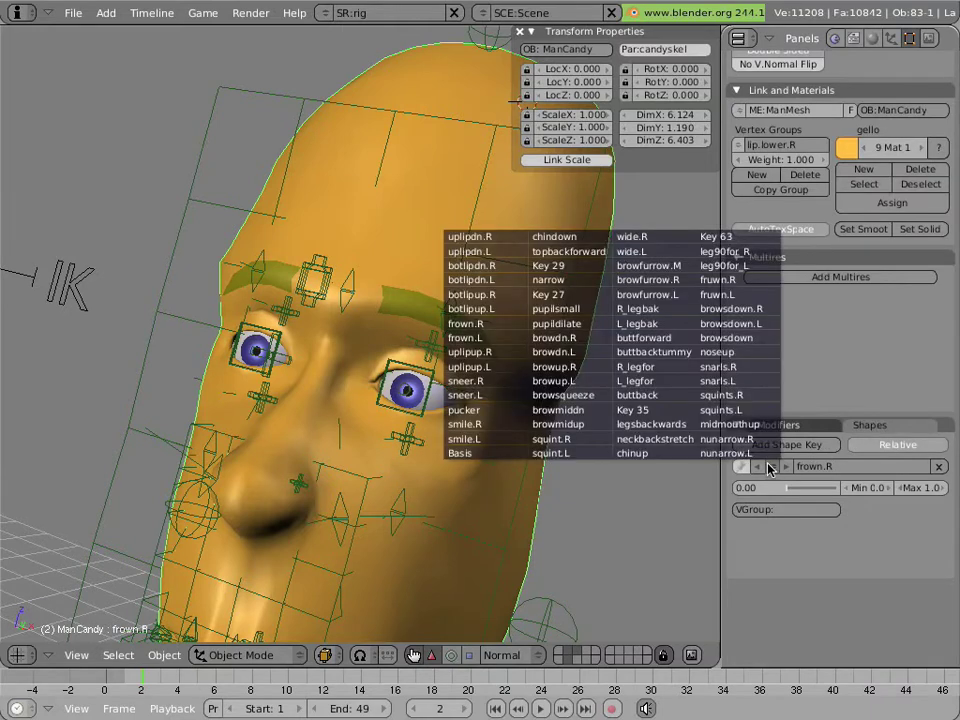
{"action": "left_click", "coordinate": [490, 457]}
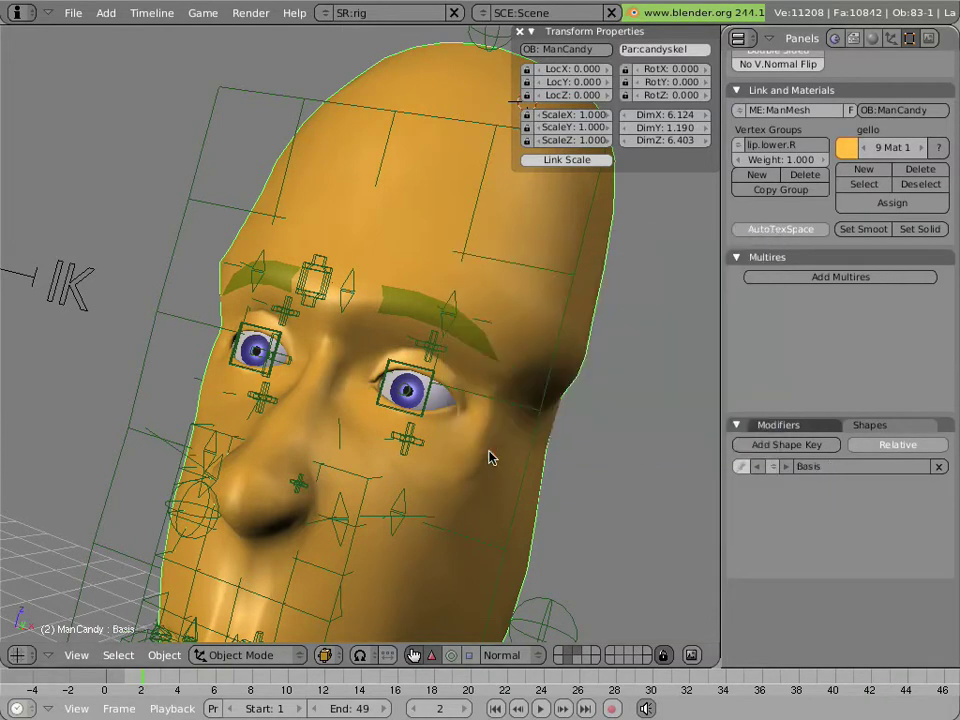
{"action": "left_click", "coordinate": [741, 466]}
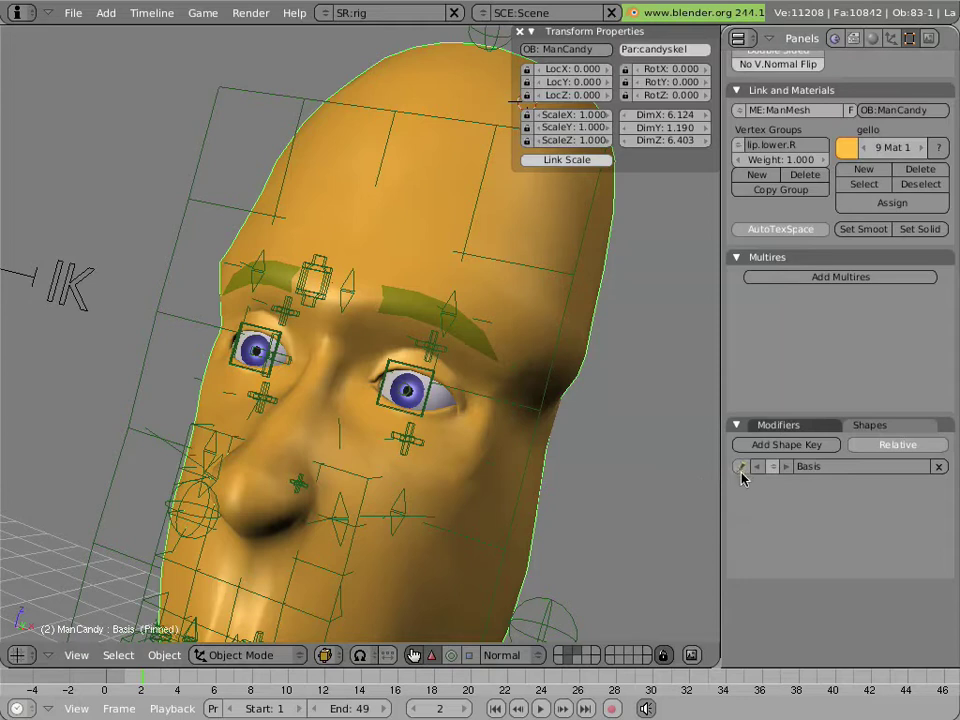
Raise the brow.L bone on the outer eyebrow by about 0.109 along its local Y axis
{"action": "right_click", "coordinate": [451, 317]}
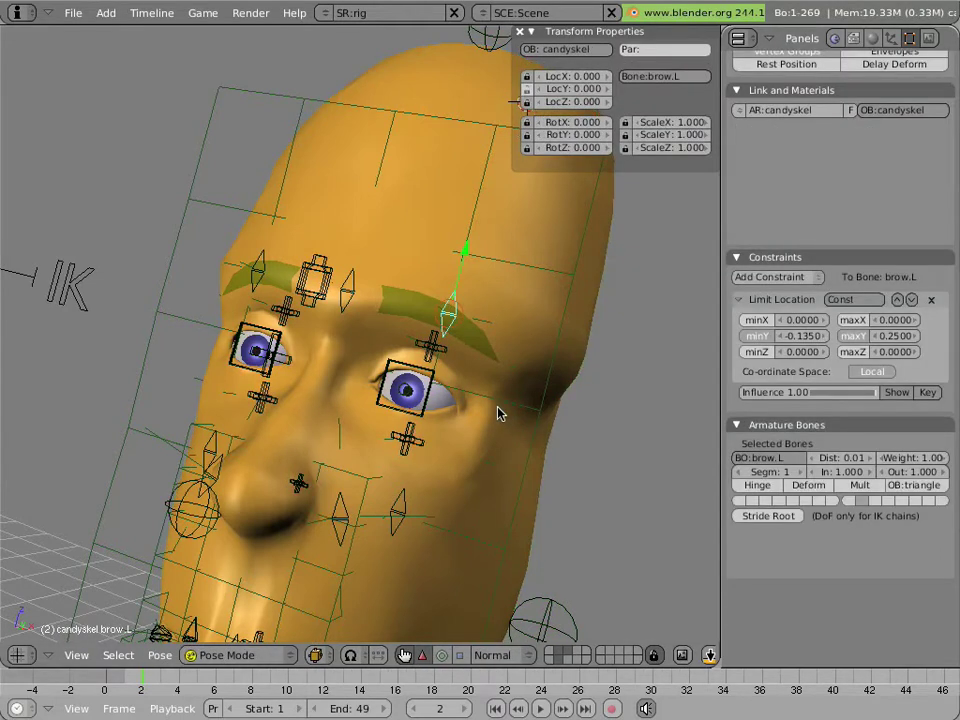
{"action": "key", "text": "g"}
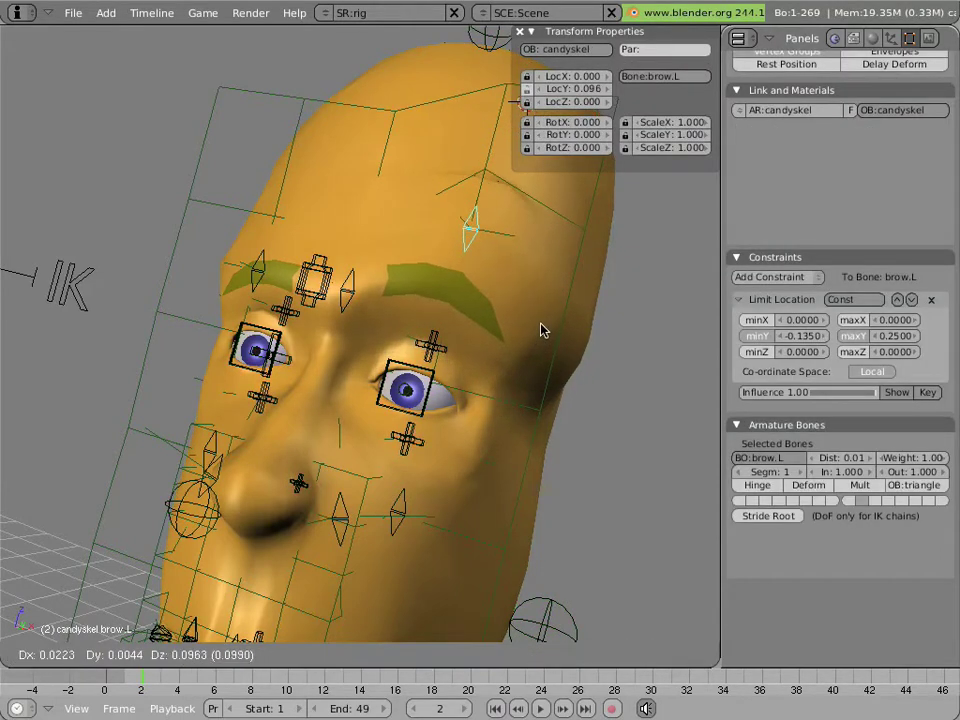
{"action": "left_click", "coordinate": [555, 325]}
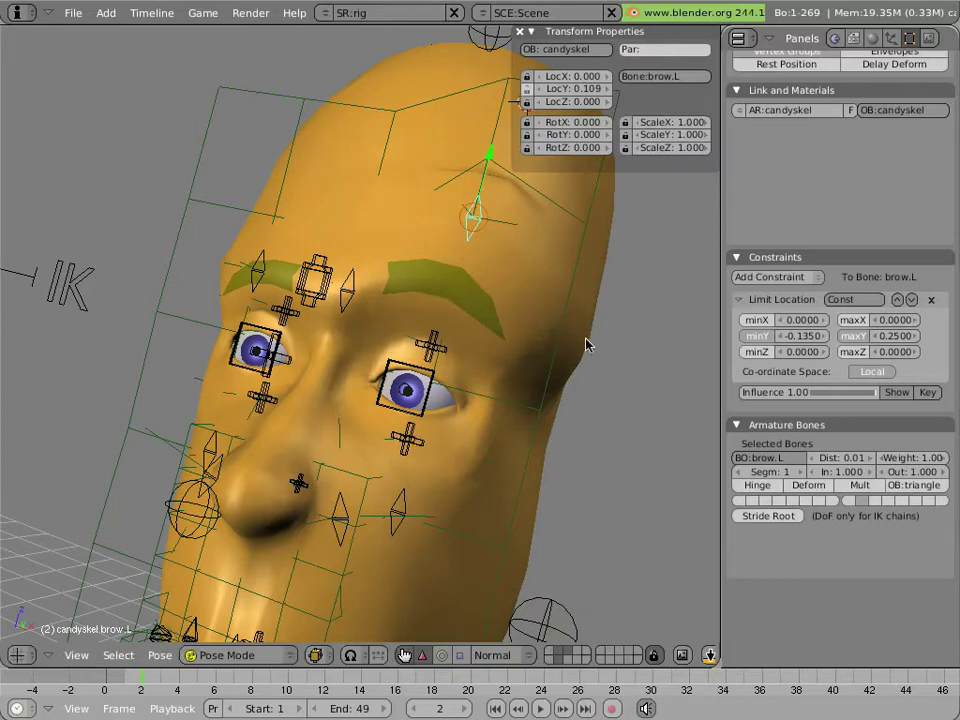
Toggle the pin on the ManCandy mesh's Basis key repeatedly to compare the raised brow with and without shape keys, ending pinned
{"action": "right_click", "coordinate": [585, 344]}
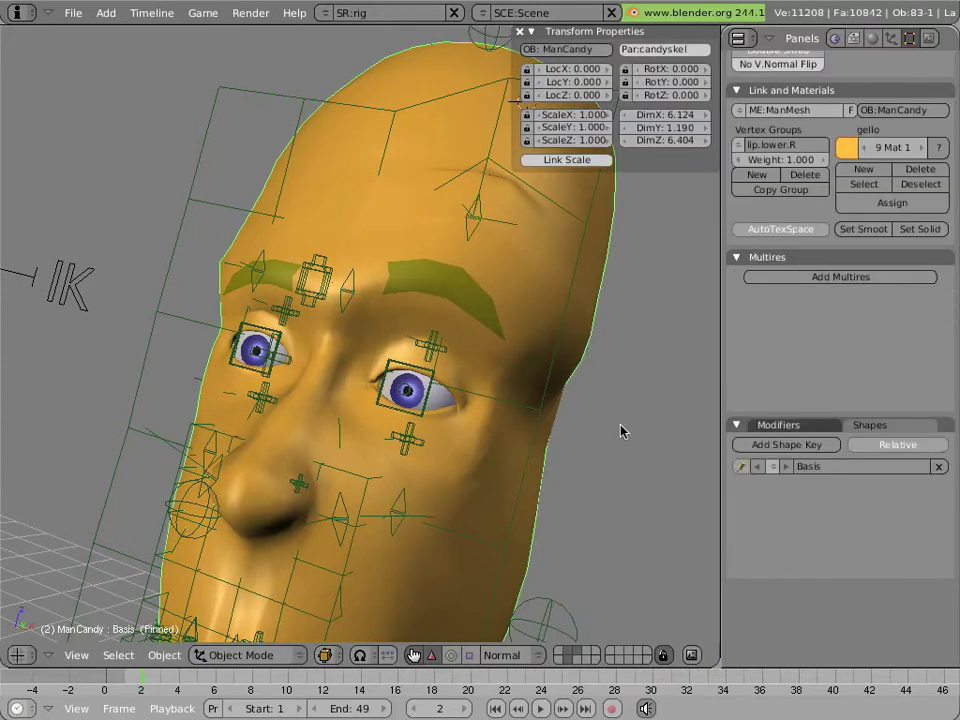
{"action": "left_click", "coordinate": [741, 467]}
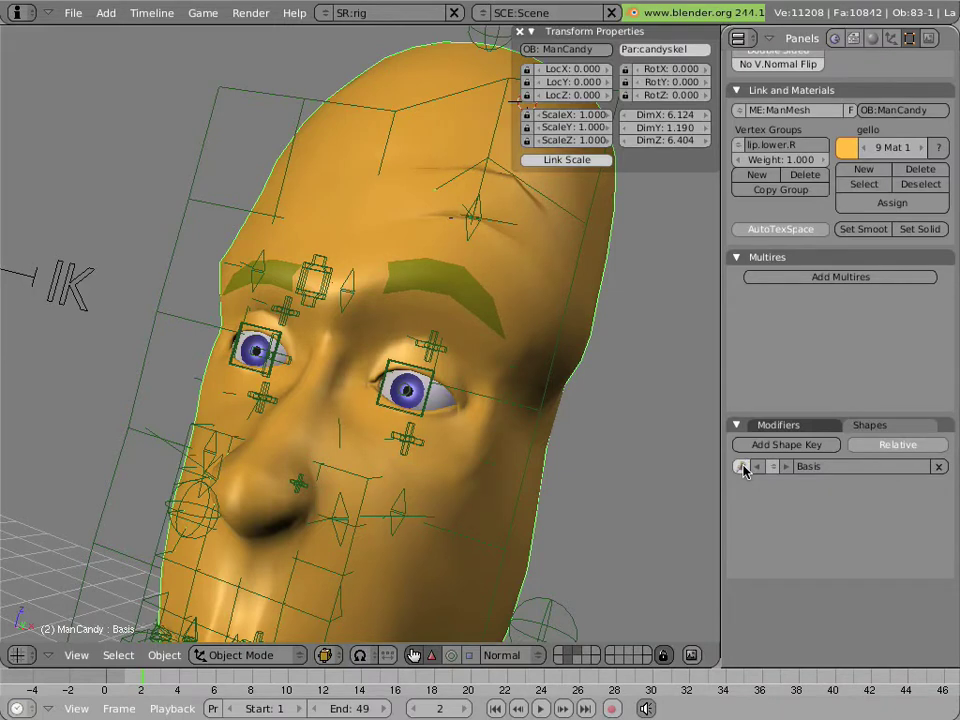
{"action": "left_click", "coordinate": [741, 467]}
{"action": "left_click", "coordinate": [741, 467]}
{"action": "left_click", "coordinate": [741, 467]}
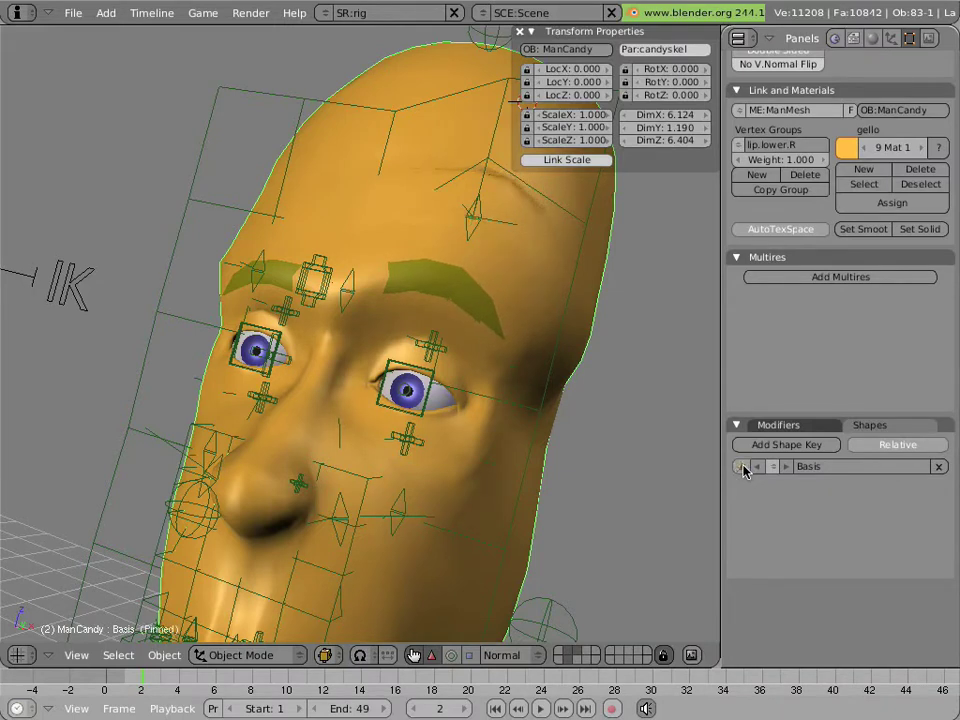
{"action": "left_click", "coordinate": [741, 467]}
{"action": "left_click", "coordinate": [741, 467]}
Select the brow.L bone again and clear its location
{"action": "right_click", "coordinate": [478, 245]}
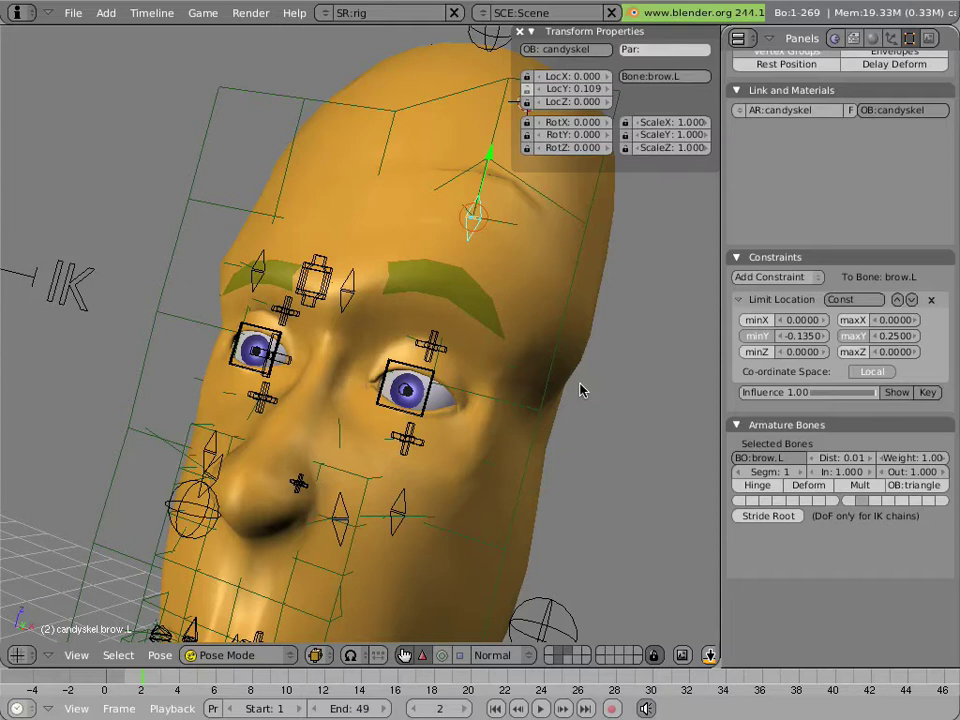
{"action": "key", "text": "alt+g"}
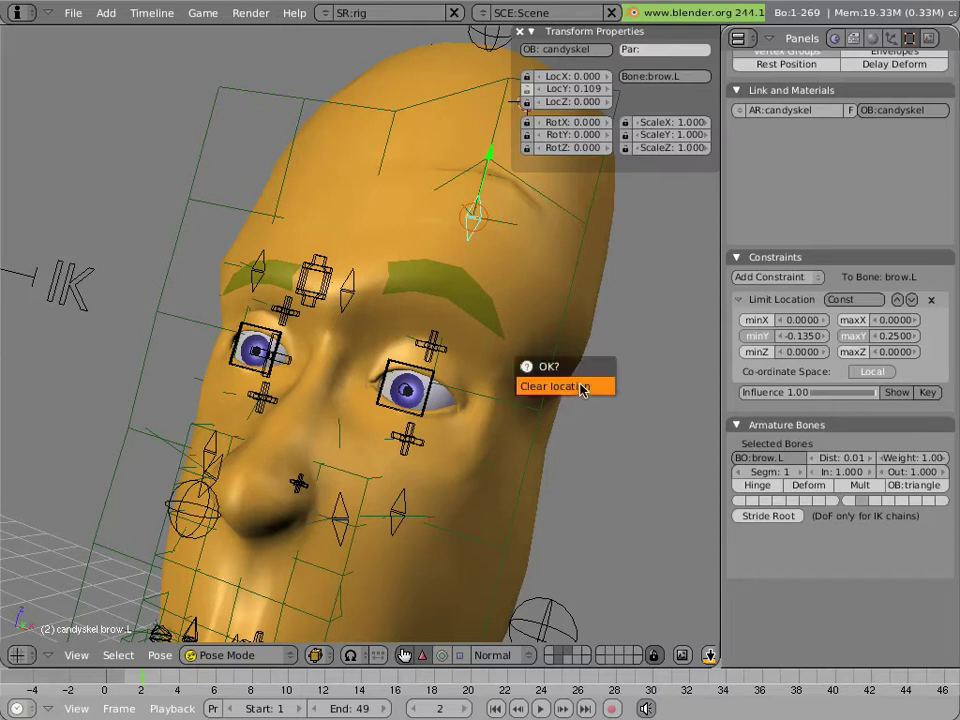
{"action": "left_click", "coordinate": [582, 388]}
Raise the browmid bone about 0.153 along local Y, and unpin the ManCandy mesh's Basis key
{"action": "right_click", "coordinate": [366, 288]}
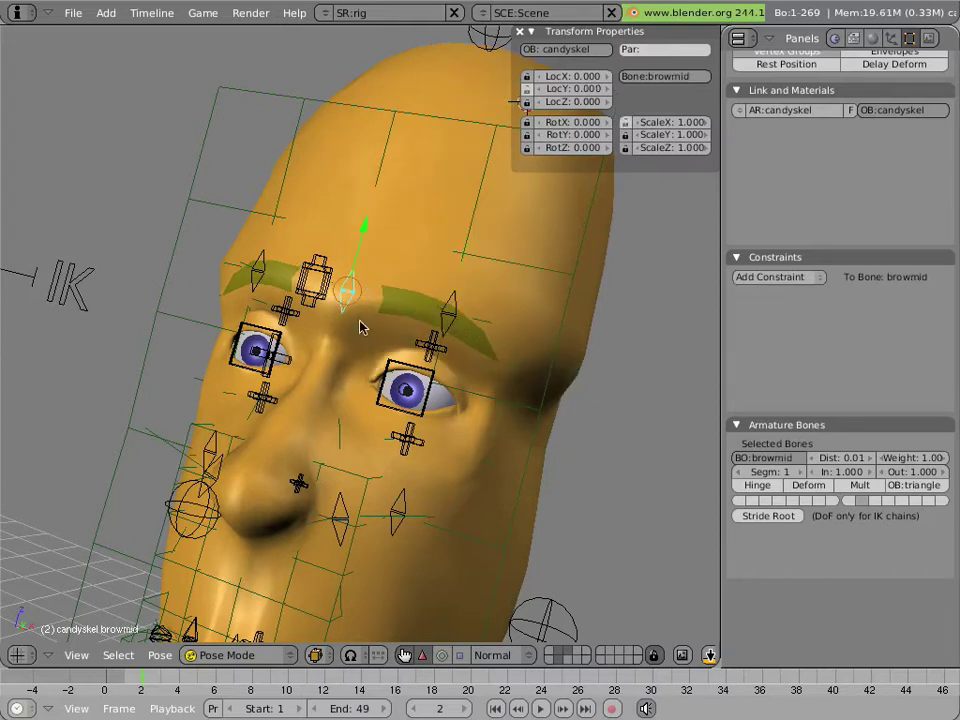
{"action": "key", "text": "g"}
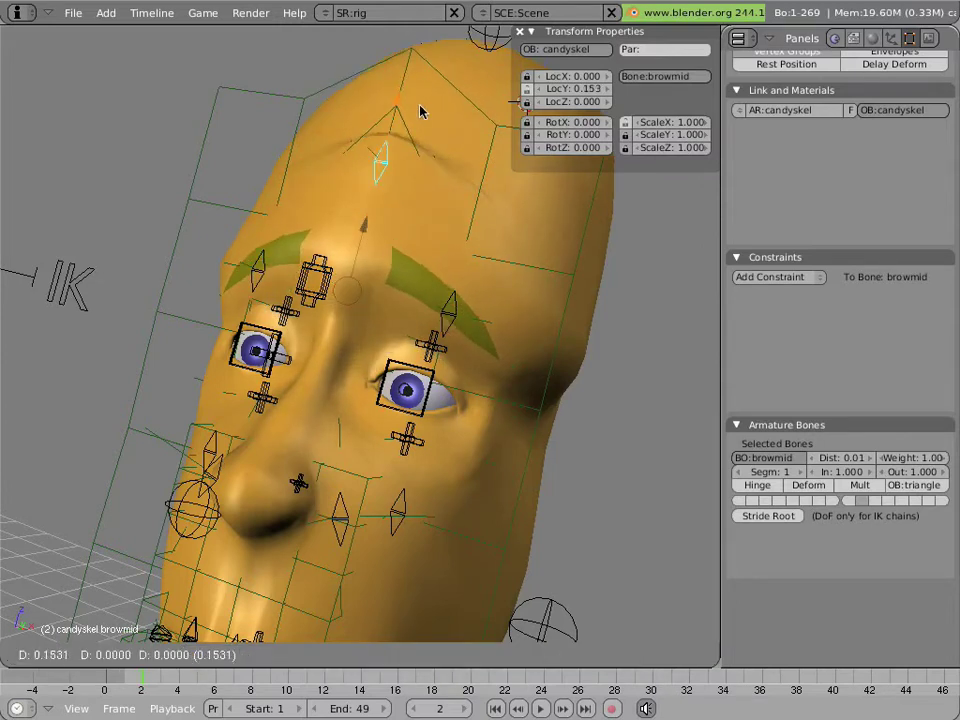
{"action": "left_click", "coordinate": [422, 111]}
{"action": "right_click", "coordinate": [499, 265]}
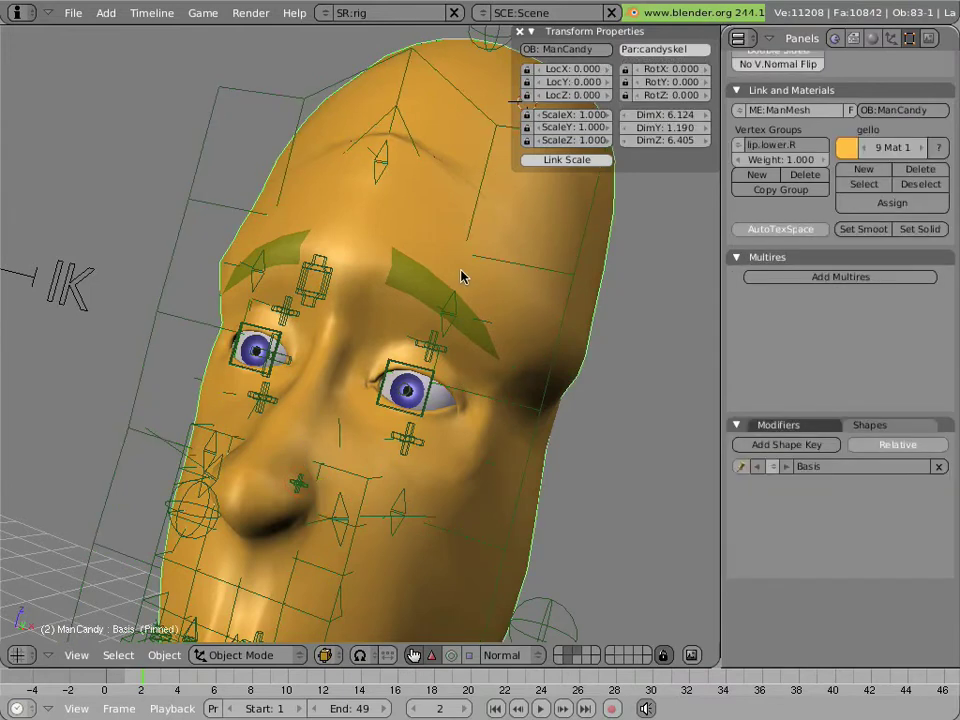
{"action": "left_click", "coordinate": [740, 468]}
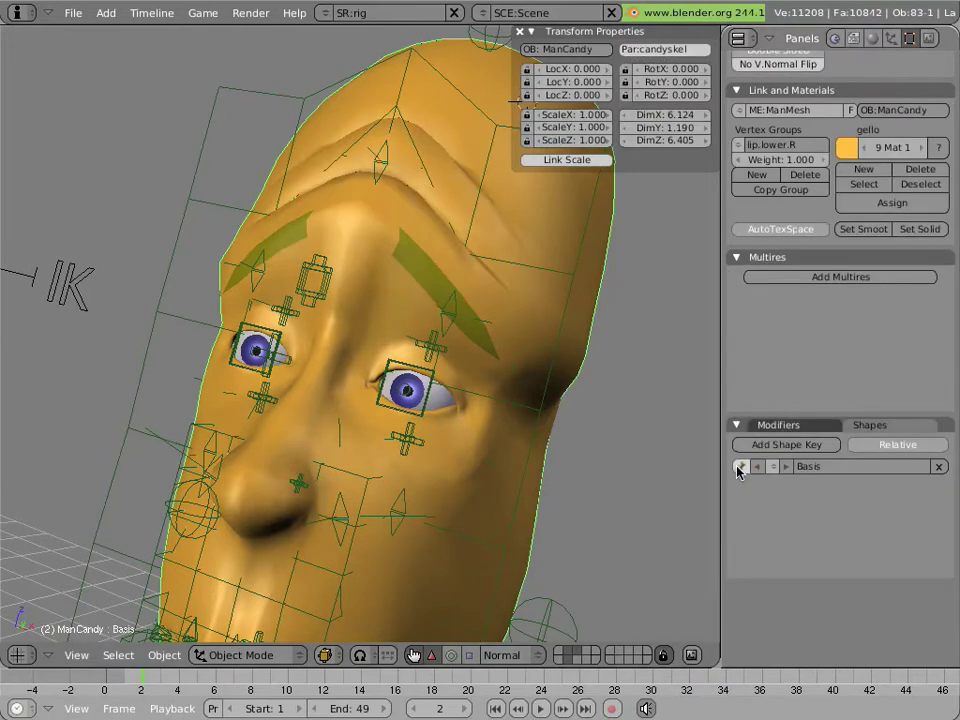
Raise the brow.L bone by about 0.084 and the brow.R bone by about 0.096 along their local Y axes
{"action": "right_click", "coordinate": [458, 312]}
{"action": "key", "text": "g"}
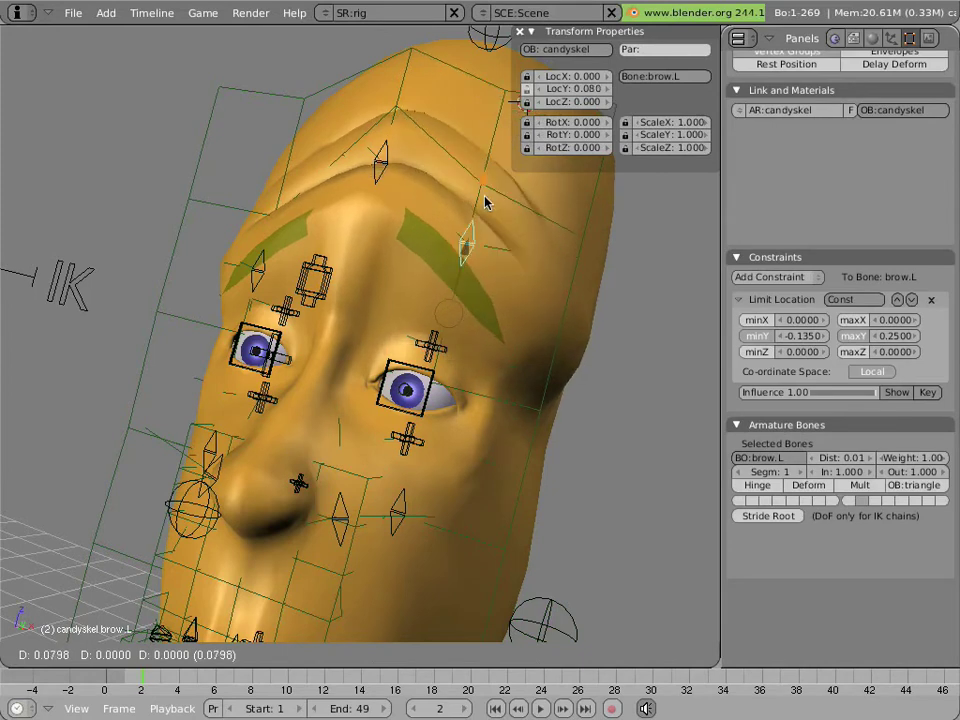
{"action": "left_click", "coordinate": [484, 199]}
{"action": "right_click", "coordinate": [266, 252]}
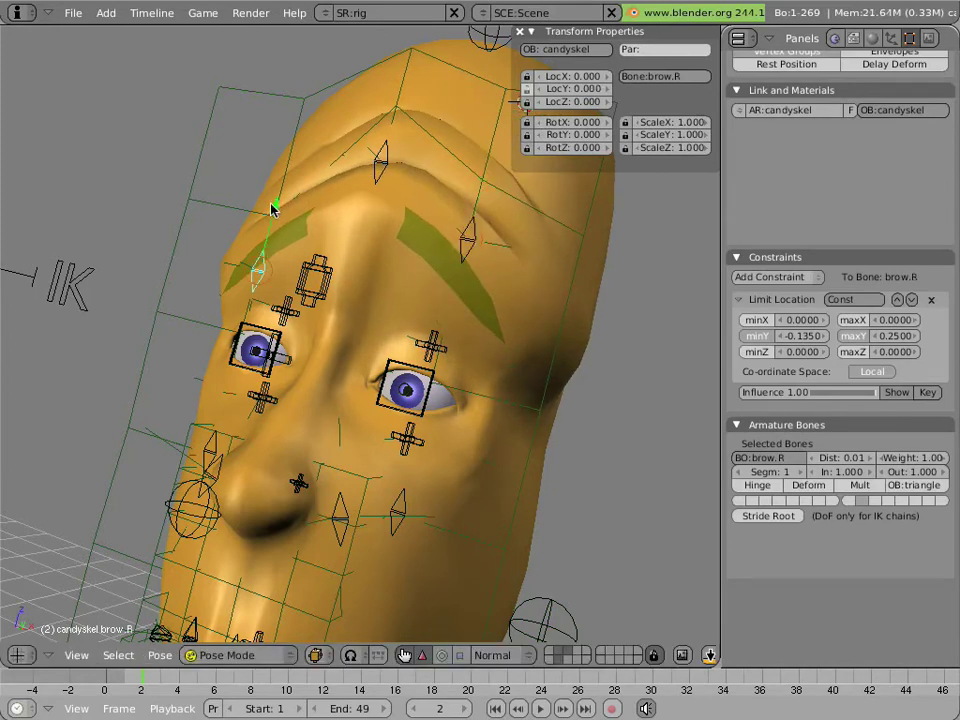
{"action": "key", "text": "g"}
{"action": "left_click", "coordinate": [293, 131]}
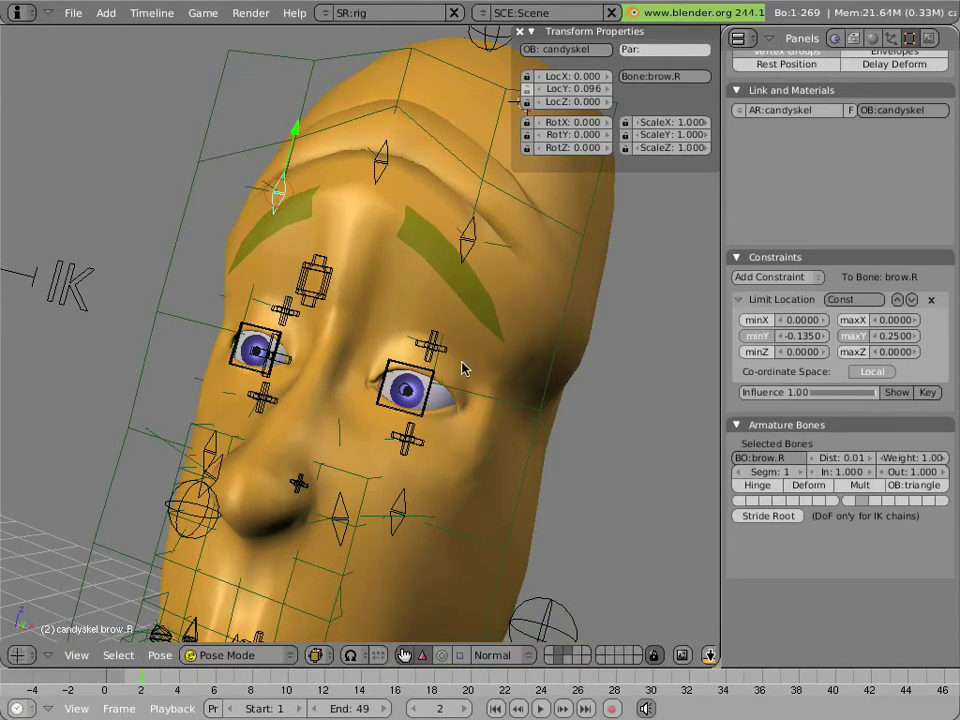
Switch the mesh's Basis key pin on and off to compare all three raised brow controls with and without shape keys, ending pinned
{"action": "right_click", "coordinate": [536, 401]}
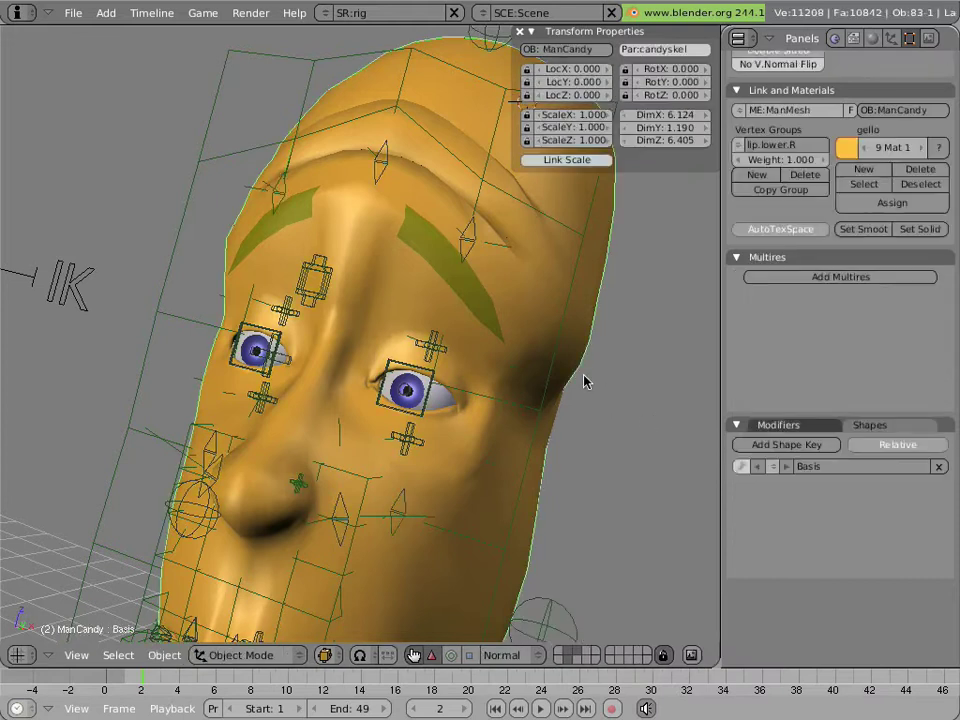
{"action": "left_click", "coordinate": [743, 467]}
{"action": "left_click", "coordinate": [743, 467]}
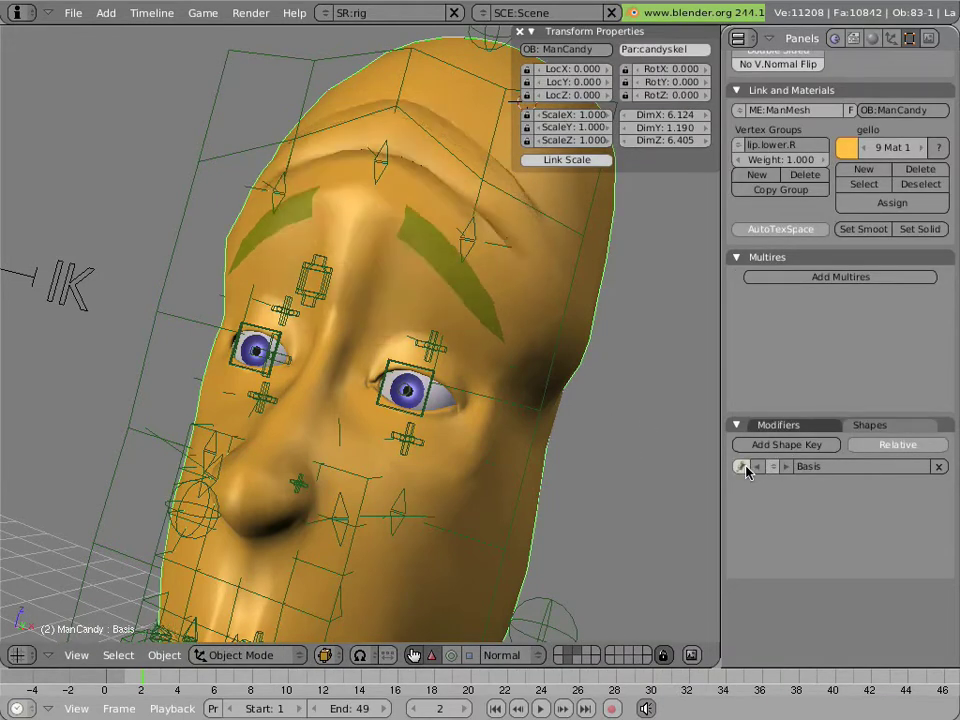
{"action": "left_click", "coordinate": [746, 467]}
{"action": "left_click", "coordinate": [746, 467]}
{"action": "left_click", "coordinate": [746, 467]}
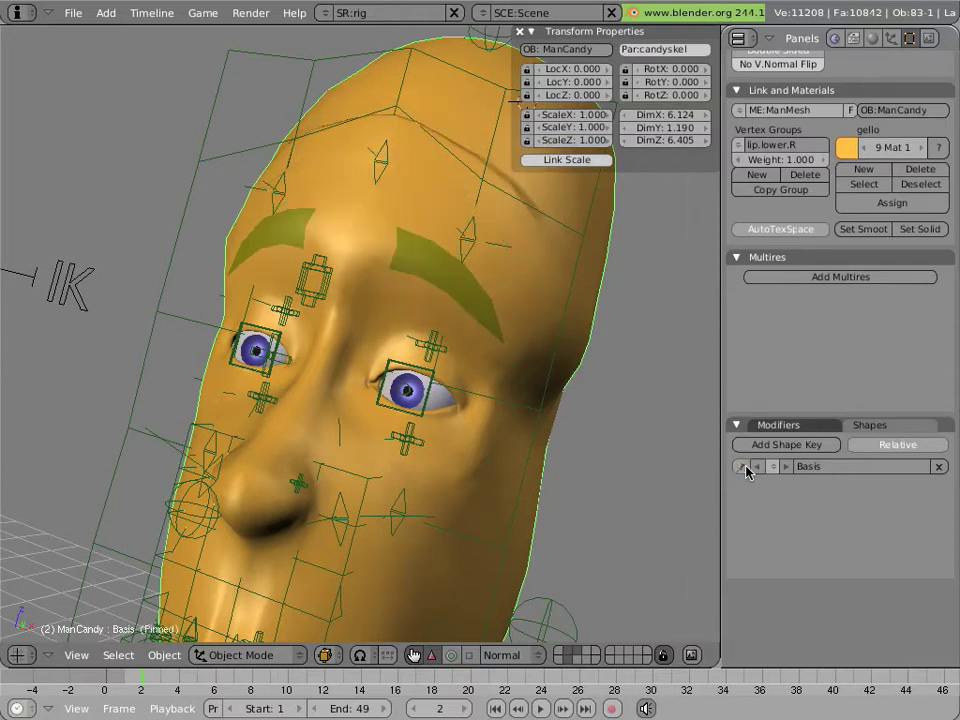
{"action": "left_click", "coordinate": [746, 467]}
{"action": "left_click", "coordinate": [743, 467]}
{"action": "left_click", "coordinate": [743, 467]}
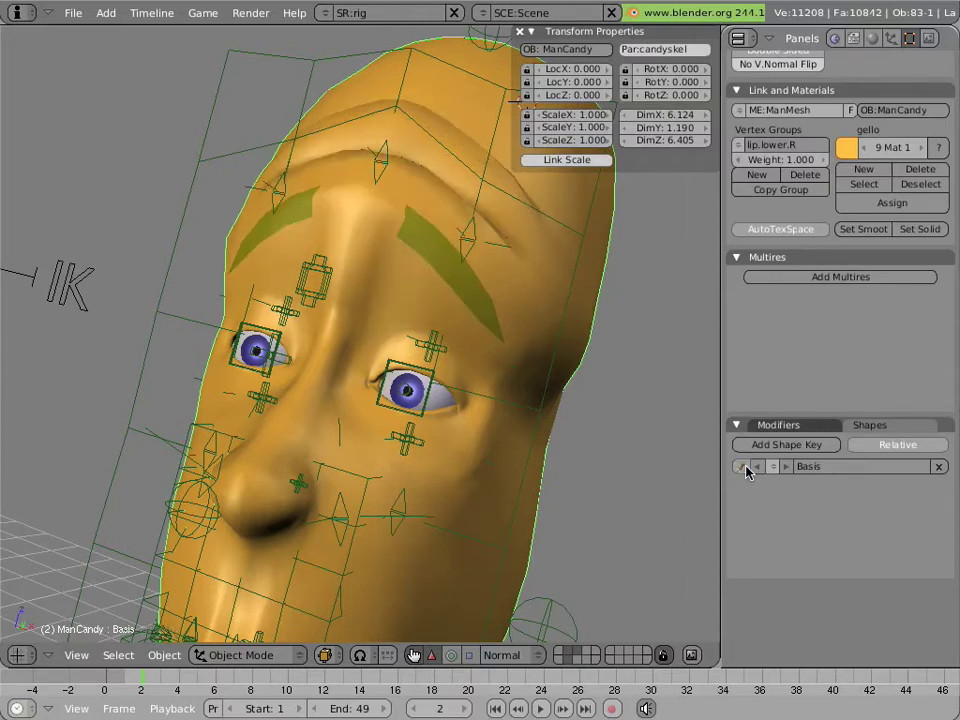
{"action": "left_click", "coordinate": [743, 467]}
{"action": "left_click", "coordinate": [743, 467]}
{"action": "left_click", "coordinate": [743, 467]}
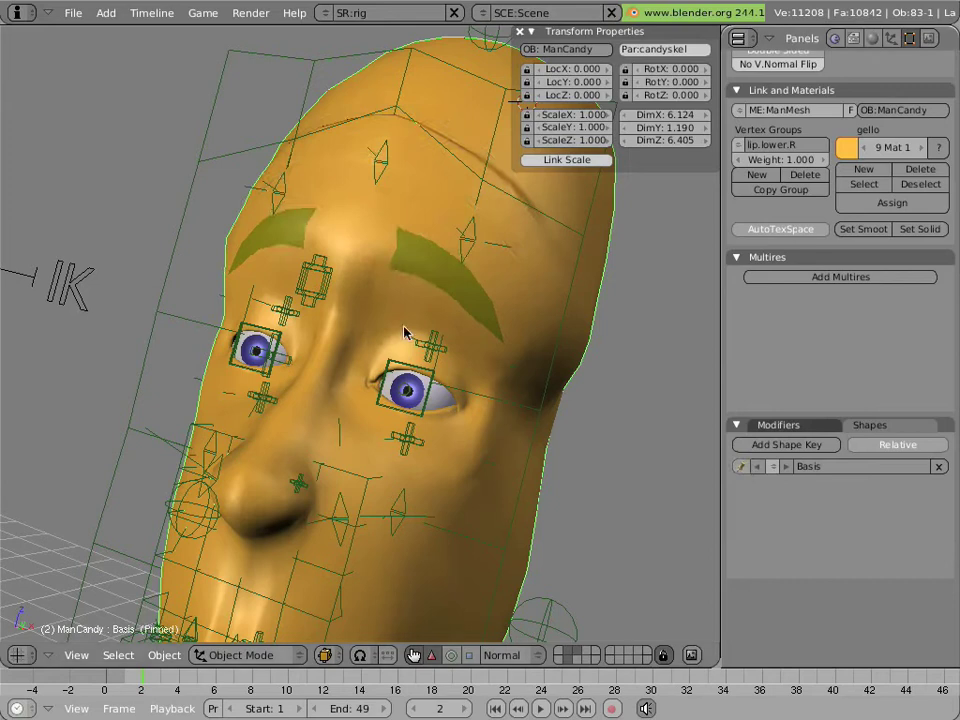
Select the brow.R, browmid and brow.L bones together and clear their locations
{"action": "right_click", "coordinate": [273, 191]}
{"action": "right_click", "coordinate": [386, 177], "text": "shift"}
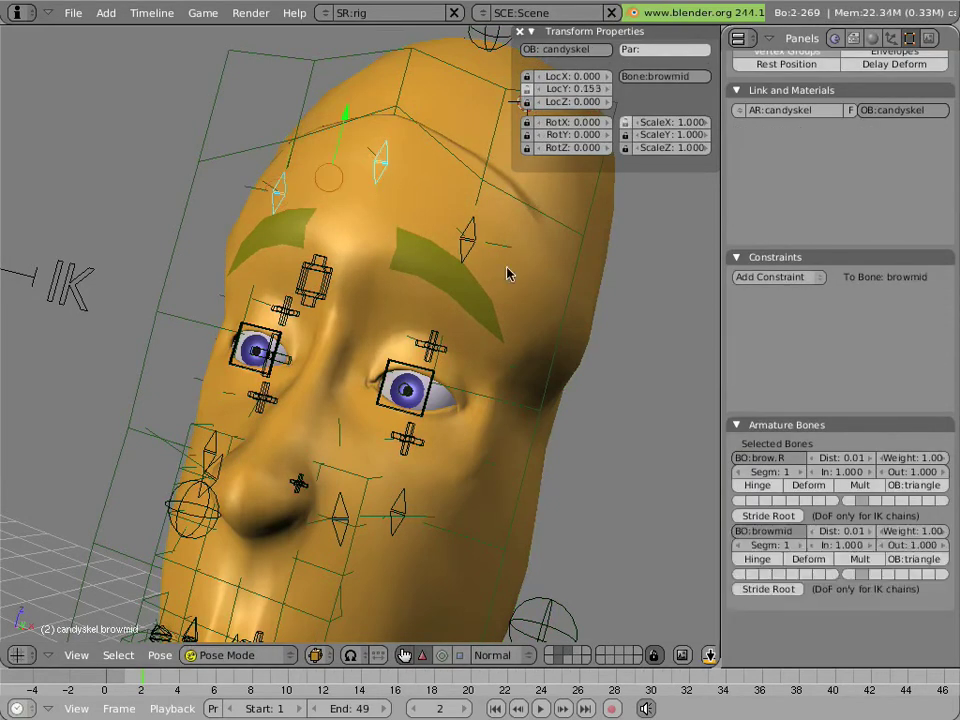
{"action": "right_click", "coordinate": [469, 252], "text": "shift"}
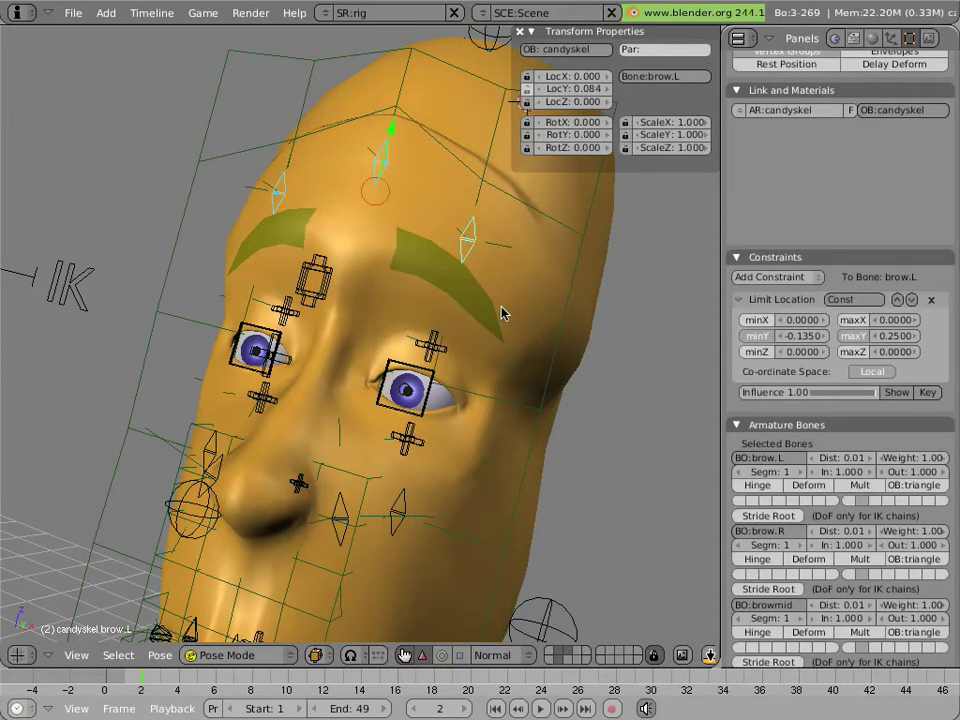
{"action": "key", "text": "alt+g"}
{"action": "left_click", "coordinate": [503, 311]}
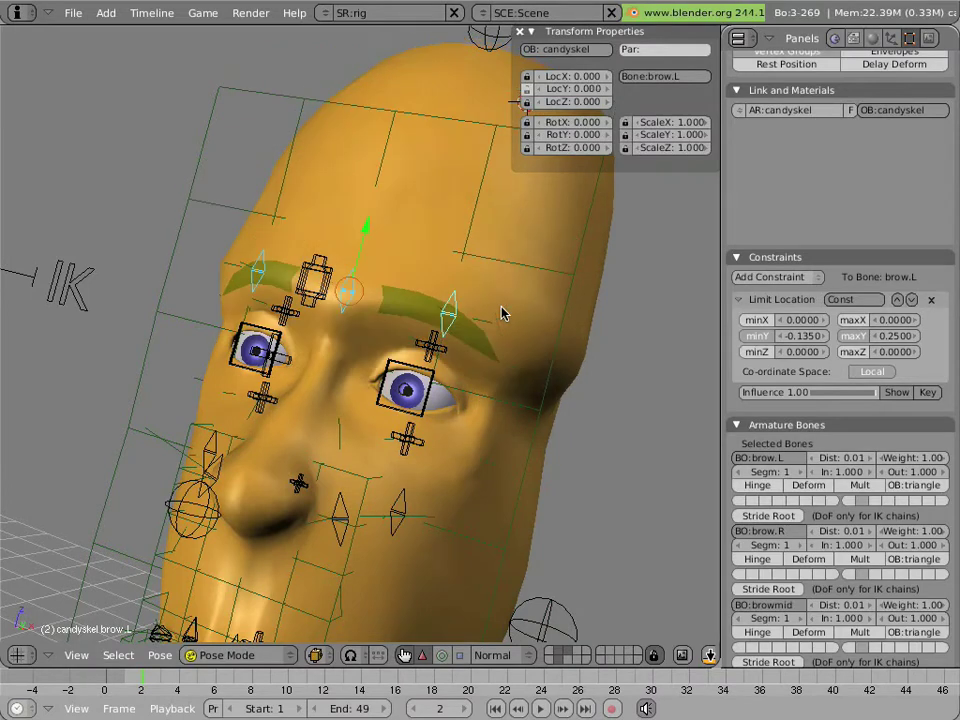
Pull the mouth.L bone outward from the mouth corner by about 0.123 along its local Y axis
{"action": "middle_click_drag", "start_coordinate": [446, 369], "coordinate": [513, 403]}
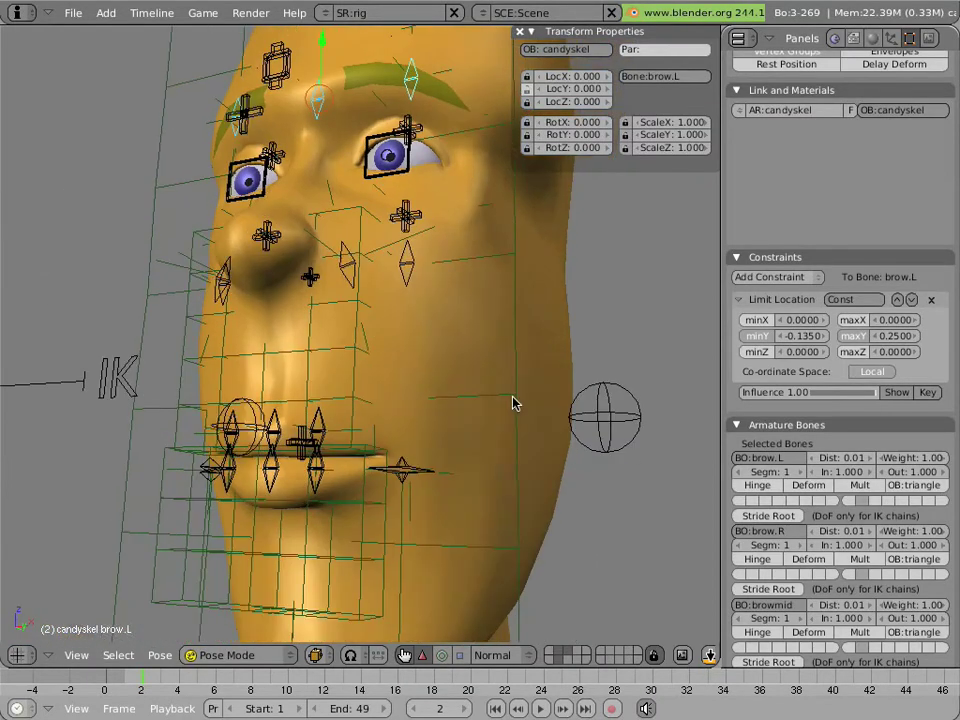
{"action": "right_click", "coordinate": [402, 466]}
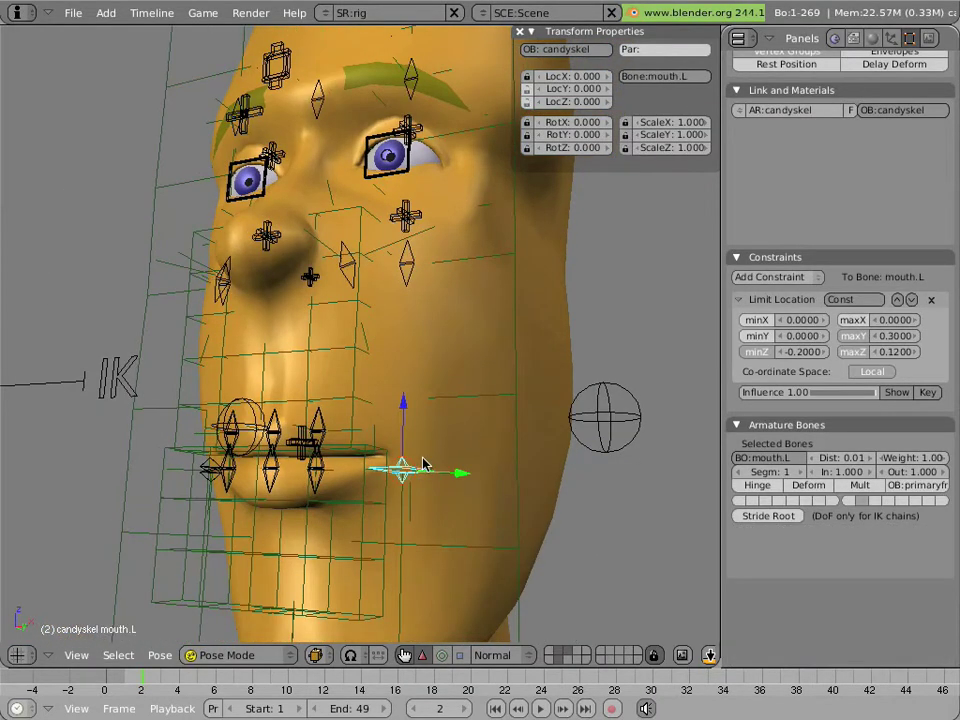
{"action": "middle_click_drag", "start_coordinate": [428, 472], "coordinate": [441, 373]}
{"action": "left_click_drag", "start_coordinate": [441, 373], "coordinate": [558, 412]}
Pull the mouth.R bone outward from the opposite mouth corner along its local Y axis
{"action": "middle_click_drag", "start_coordinate": [343, 313], "coordinate": [258, 362]}
{"action": "right_click", "coordinate": [312, 503]}
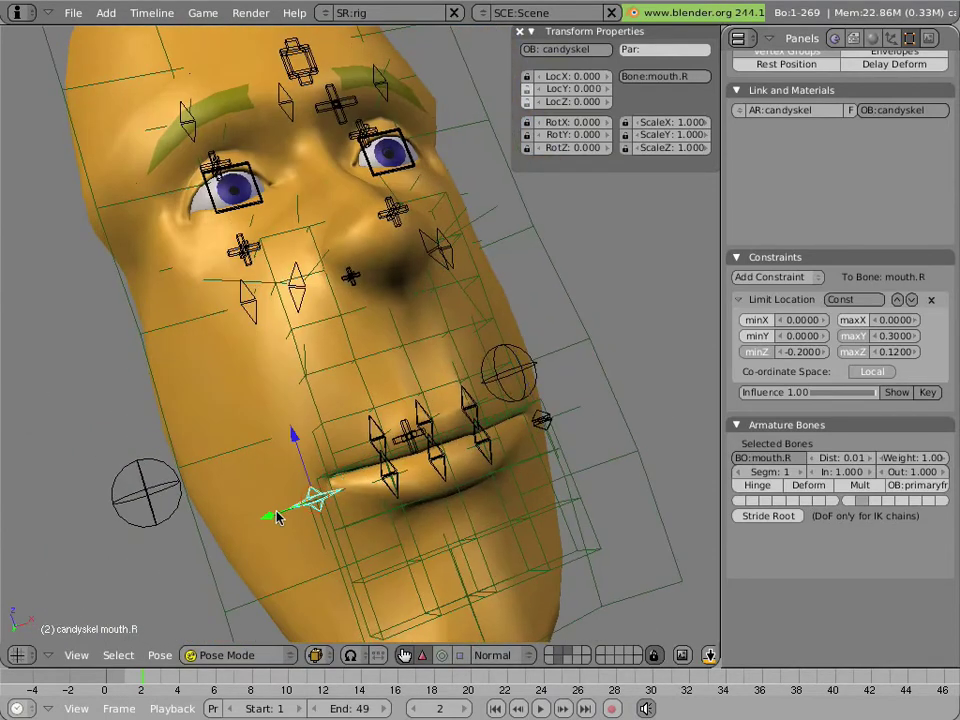
{"action": "left_click_drag", "start_coordinate": [268, 516], "coordinate": [244, 544]}
Reselect the mouth.L bone and move it slightly back inward along its local Y axis
{"action": "middle_click_drag", "start_coordinate": [463, 534], "coordinate": [456, 448]}
{"action": "right_click", "coordinate": [491, 440]}
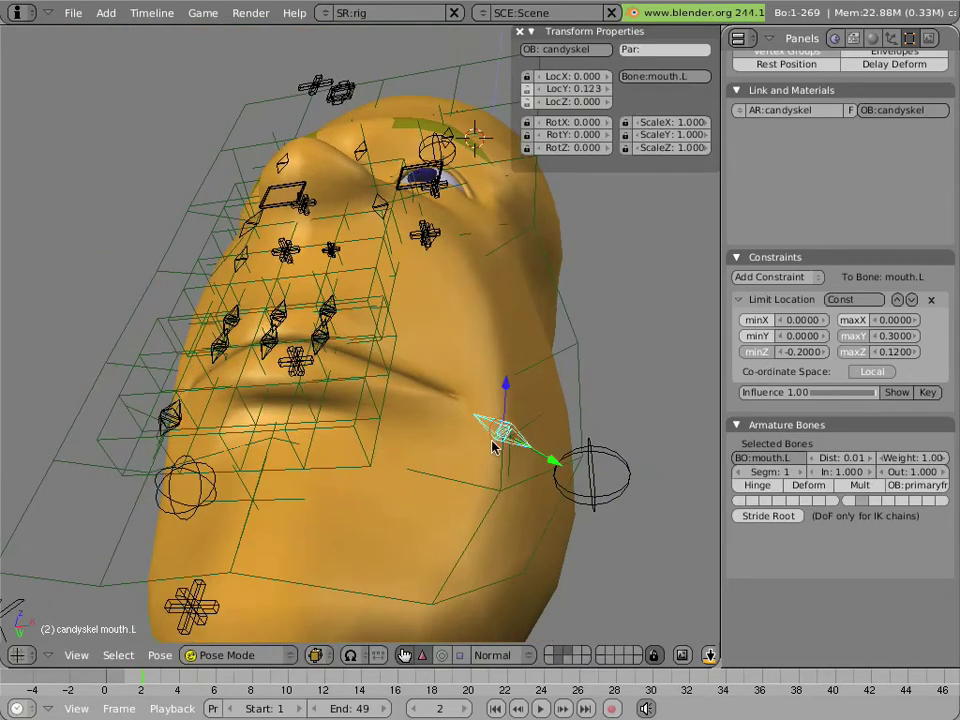
{"action": "left_click_drag", "start_coordinate": [553, 465], "coordinate": [519, 452]}
Select the ManCandy mesh and unpin its Basis key to view the stretched mouth with its shape keys active
{"action": "right_click", "coordinate": [506, 541]}
{"action": "middle_click_drag", "start_coordinate": [418, 333], "coordinate": [439, 446]}
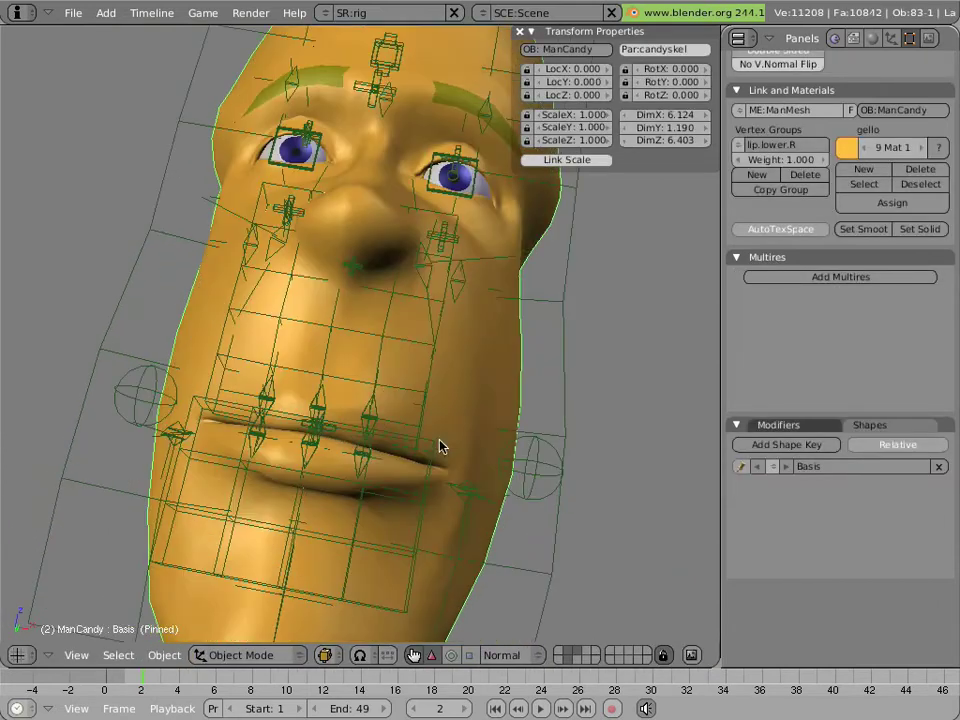
{"action": "left_click", "coordinate": [740, 466]}
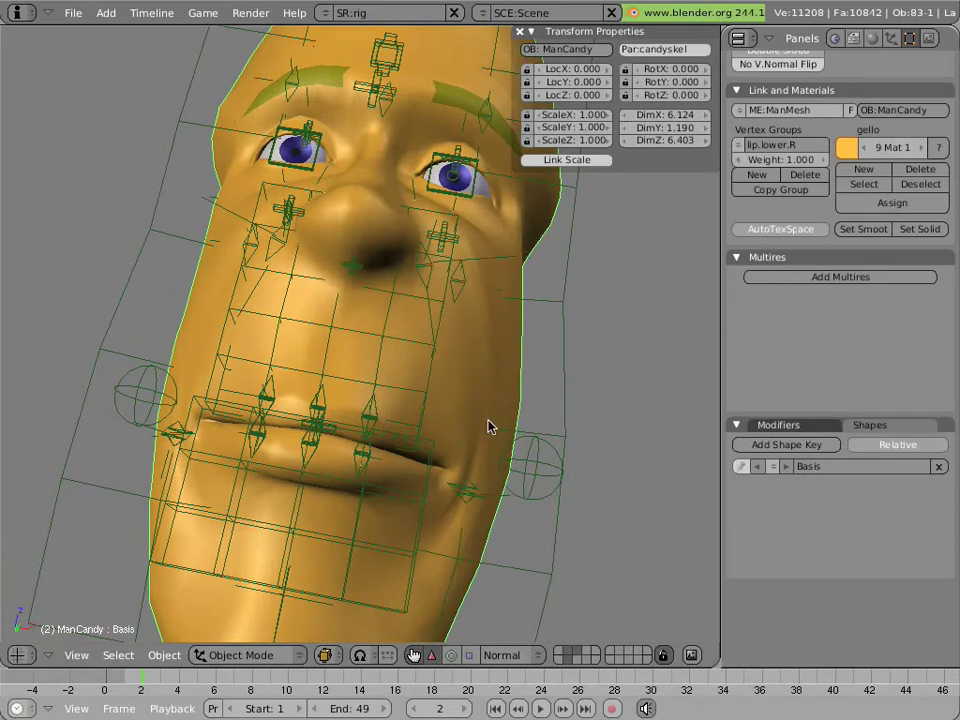
{"action": "middle_click_drag", "start_coordinate": [489, 424], "coordinate": [435, 418]}
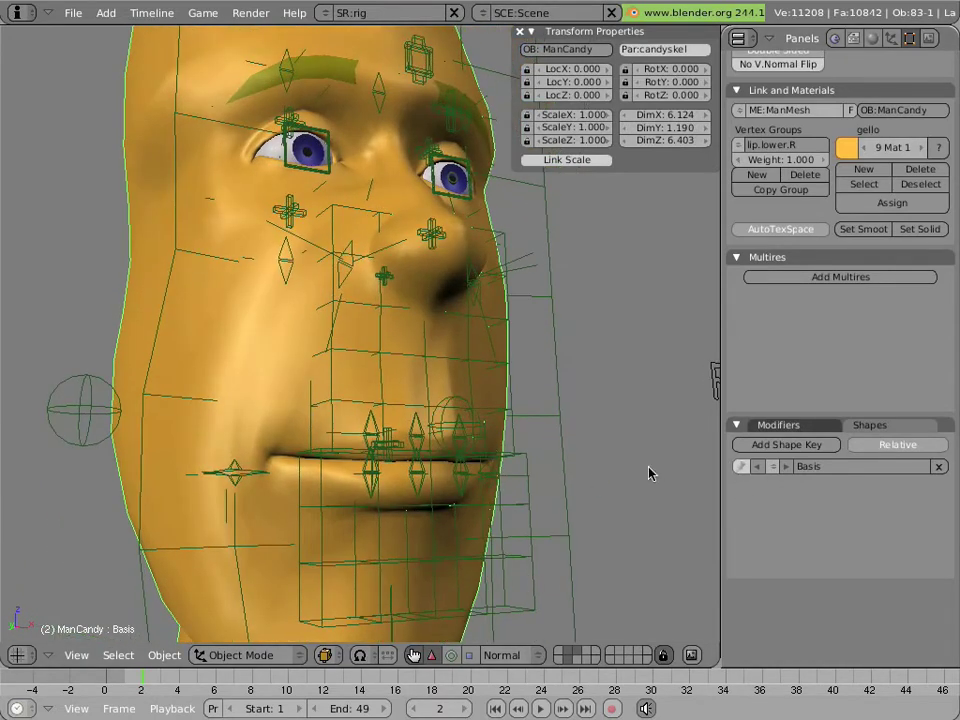
Toggle the pin on the ManCandy mesh's Basis key to compare the mouth with and without shape keys
{"action": "left_click", "coordinate": [741, 466]}
{"action": "left_click", "coordinate": [741, 466]}
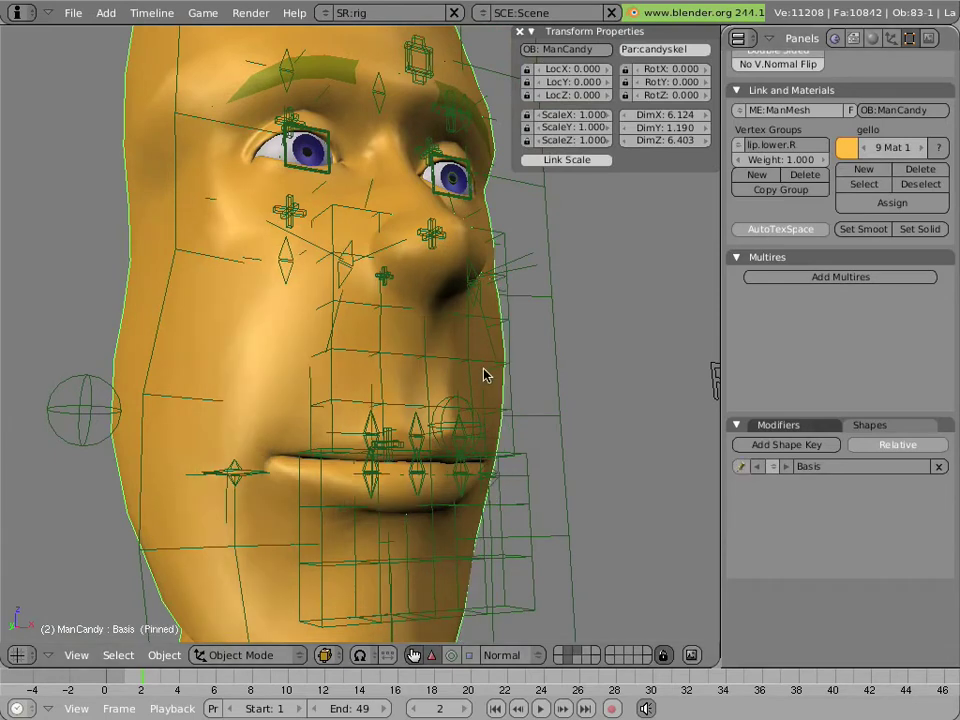
{"action": "middle_click_drag", "start_coordinate": [482, 375], "coordinate": [454, 371]}
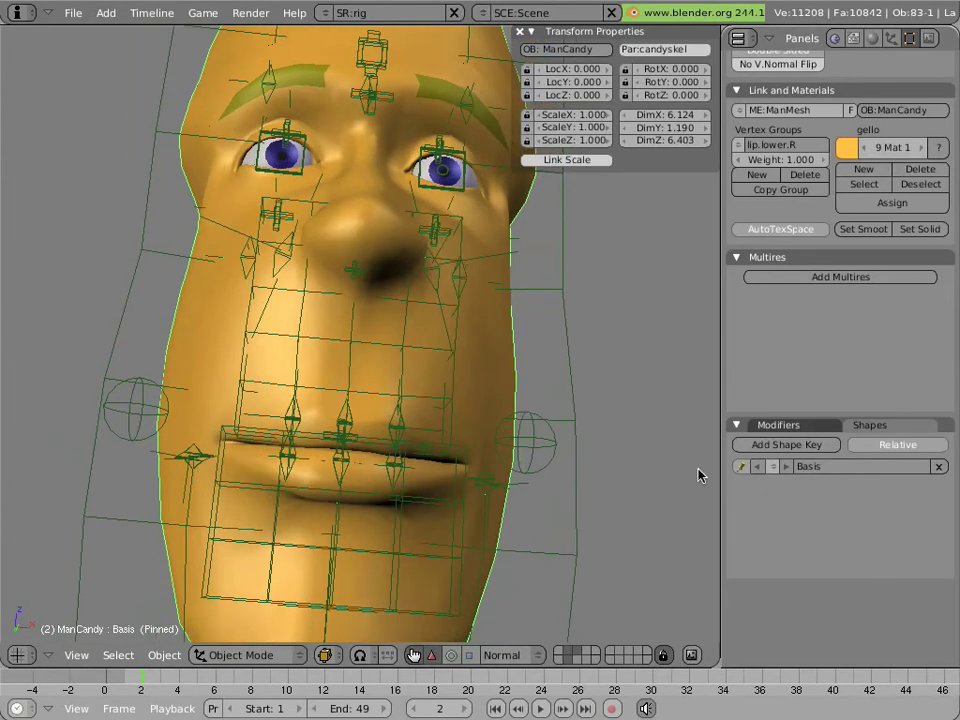
{"action": "left_click", "coordinate": [741, 466]}
{"action": "middle_click_drag", "start_coordinate": [521, 480], "coordinate": [394, 381]}
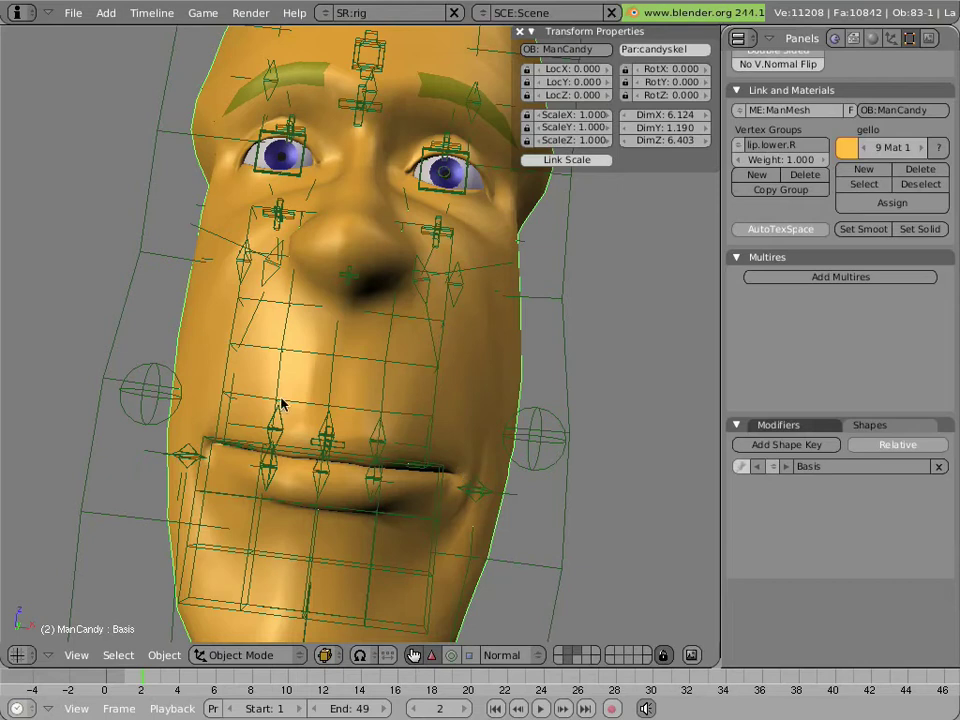
{"action": "middle_click_drag", "start_coordinate": [281, 405], "coordinate": [319, 422]}
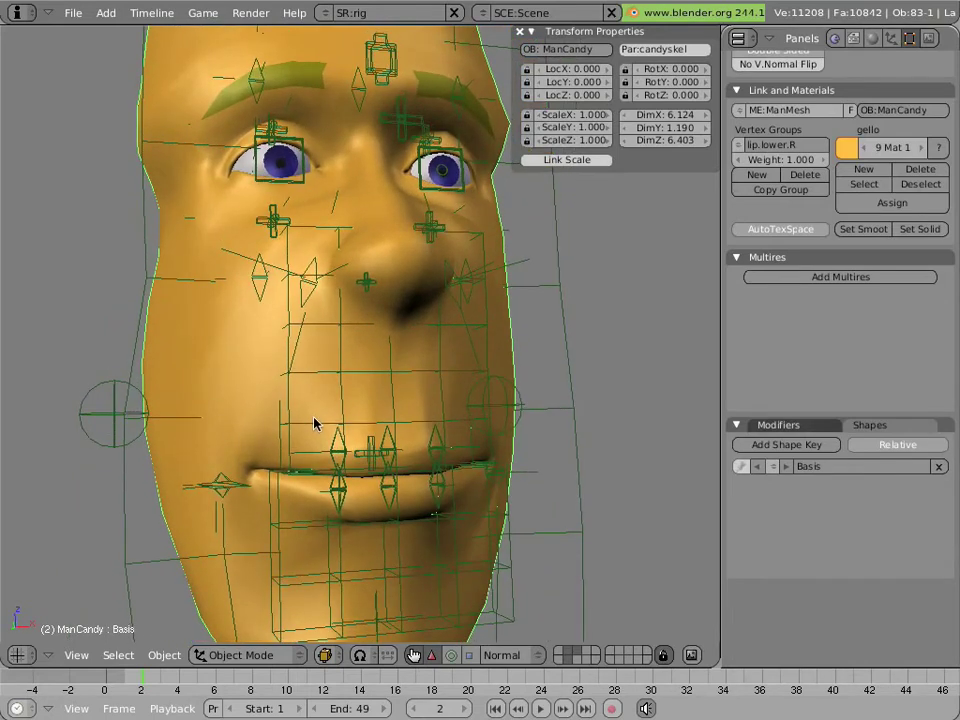
Select both mouth corner bones, mouth.R and mouth.L, and clear their locations back to 0
{"action": "right_click", "coordinate": [238, 484]}
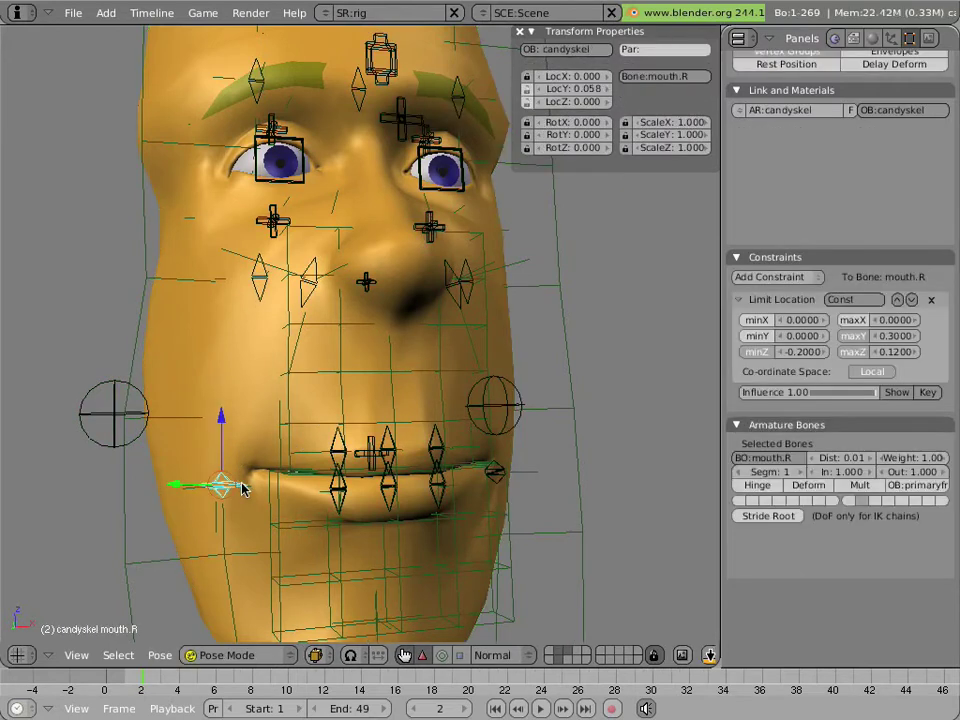
{"action": "key", "text": "g"}
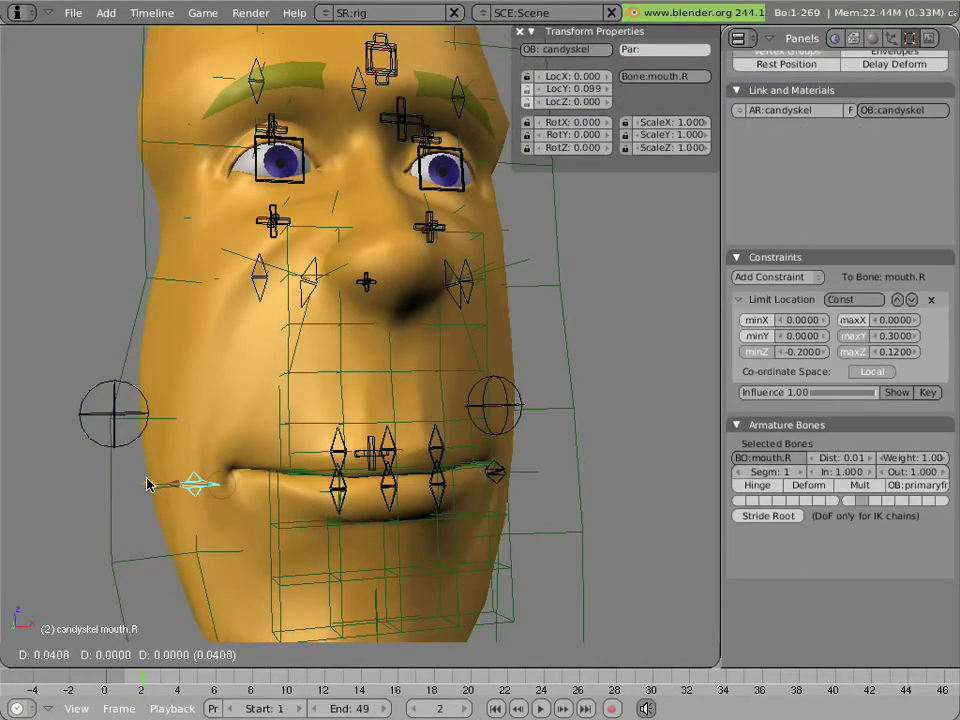
{"action": "left_click", "coordinate": [185, 488]}
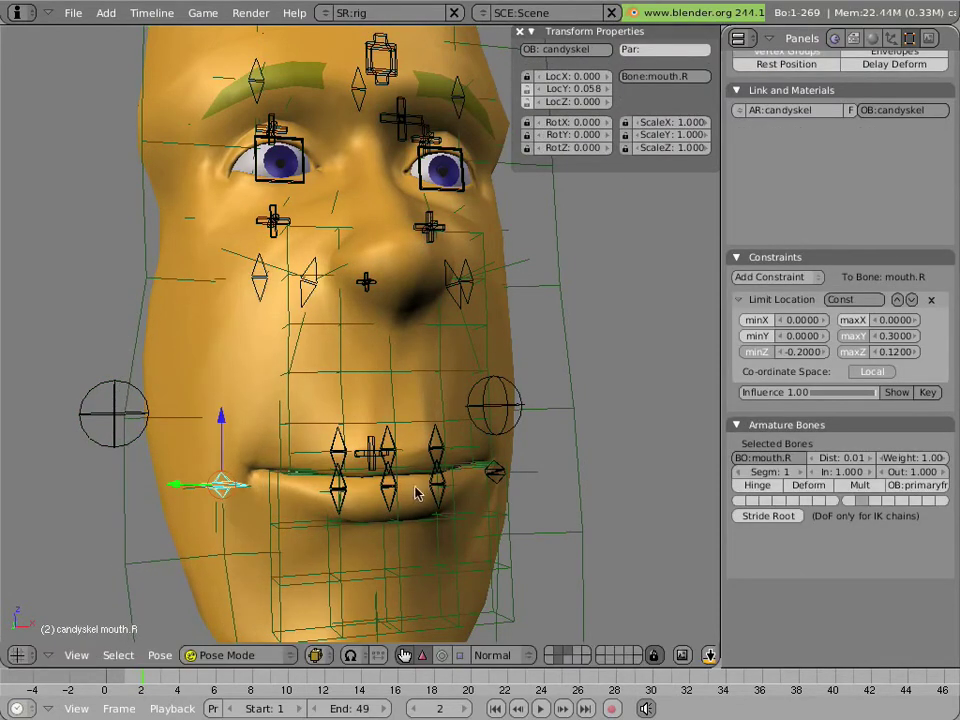
{"action": "right_click", "coordinate": [486, 480], "text": "shift"}
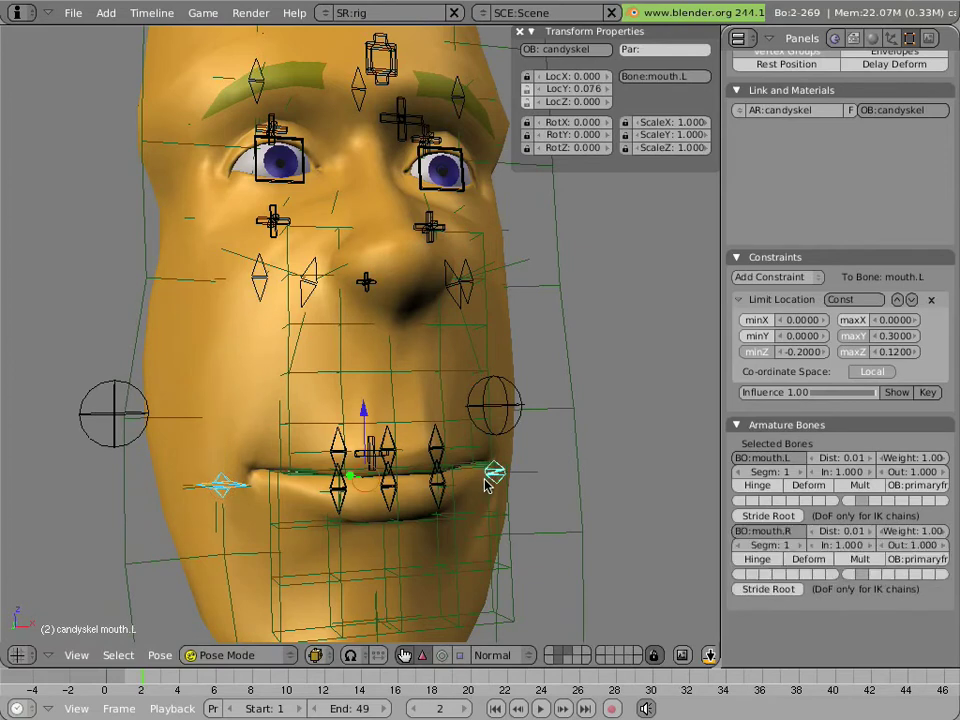
{"action": "middle_click_drag", "start_coordinate": [486, 484], "coordinate": [409, 386]}
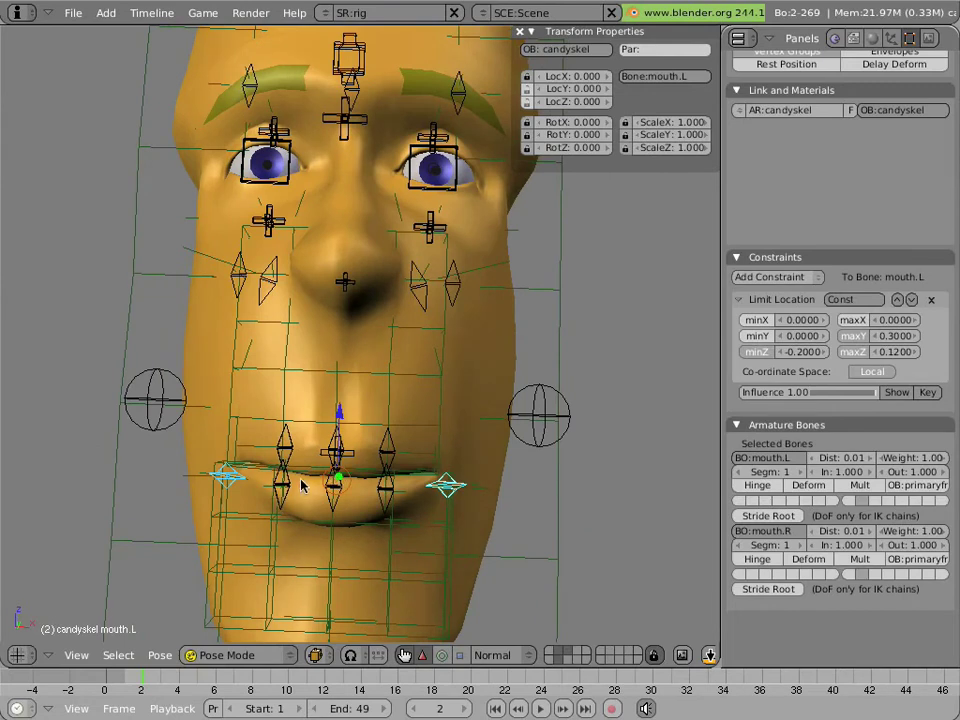
Raise the upperlip.L bone above the mouth by about 0.046 along its local Y axis
{"action": "scroll", "coordinate": [301, 479], "scroll_direction": "up", "scroll_amount": 3}
{"action": "middle_click_drag", "start_coordinate": [312, 487], "coordinate": [315, 360], "text": "shift"}
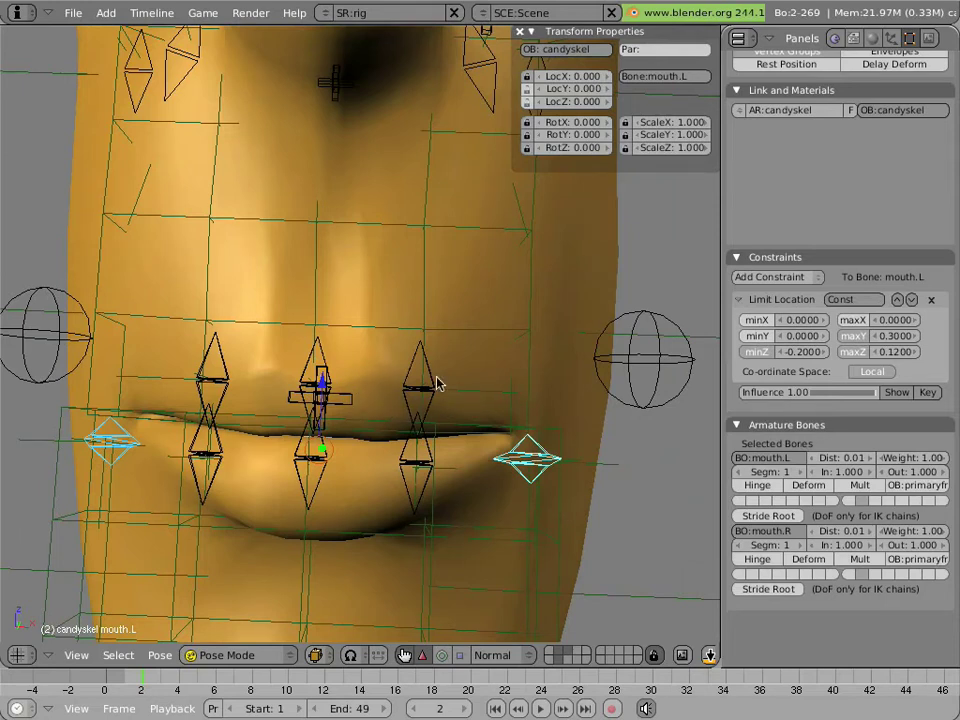
{"action": "right_click", "coordinate": [494, 336]}
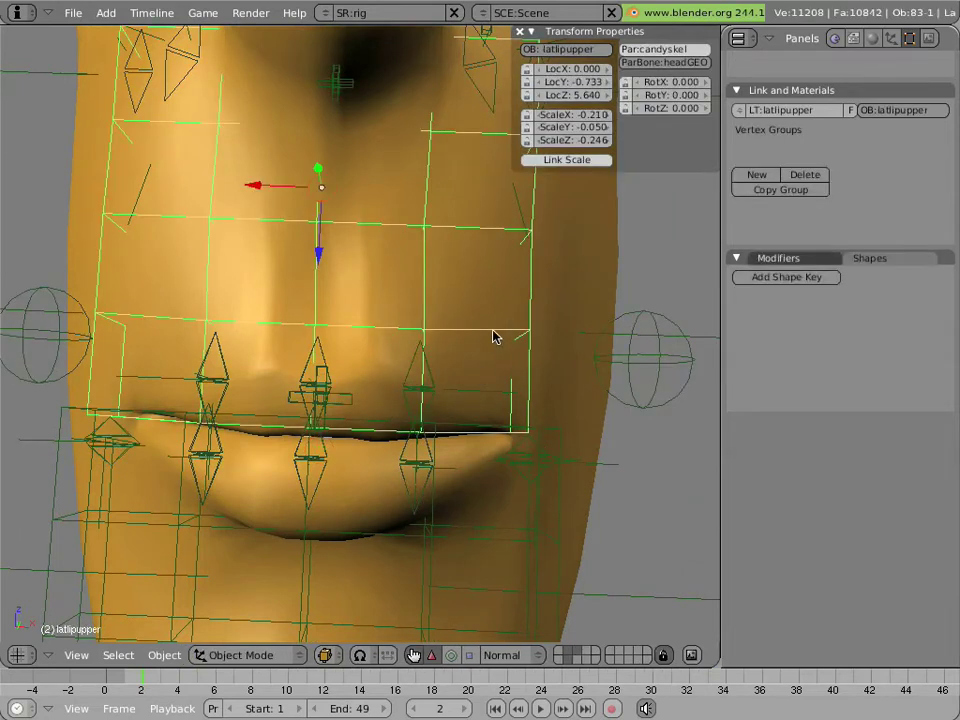
{"action": "right_click", "coordinate": [411, 383]}
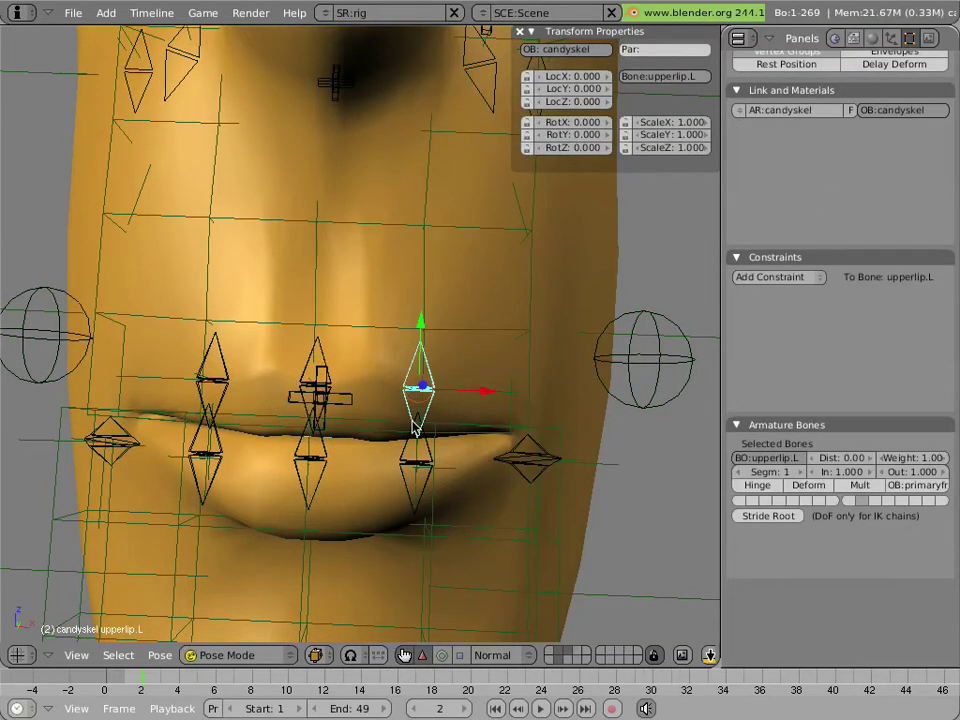
{"action": "key", "text": "g"}
{"action": "left_click", "coordinate": [418, 332]}
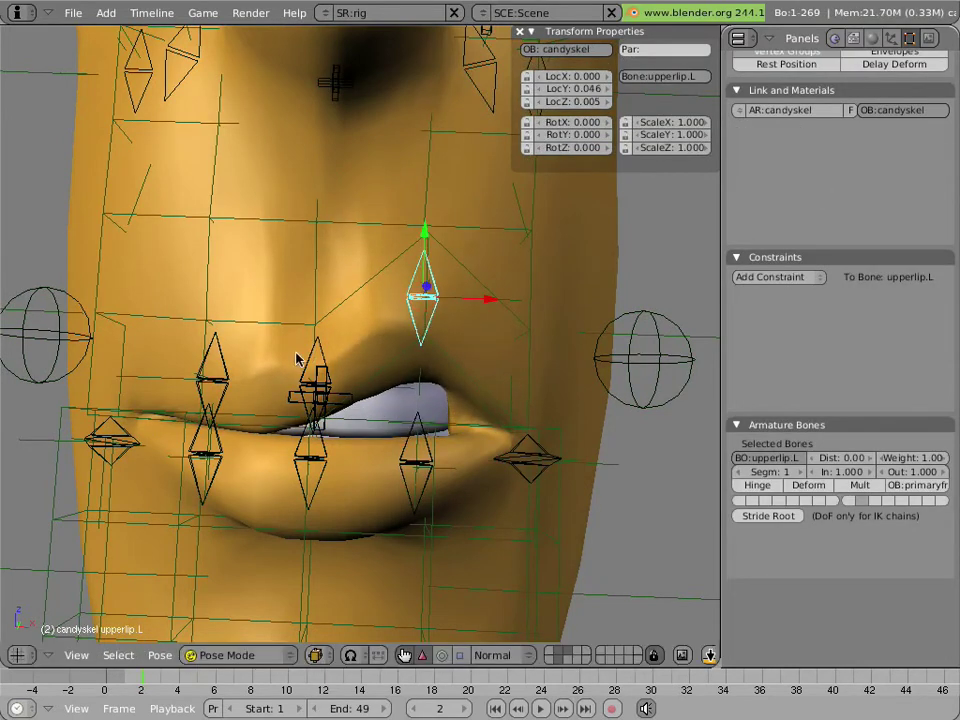
Raise the upperlip.M bone to about 0.042 on its local Y axis, and lift the upperlip.R bone slightly
{"action": "right_click", "coordinate": [312, 362]}
{"action": "key", "text": "g"}
{"action": "left_click", "coordinate": [240, 320]}
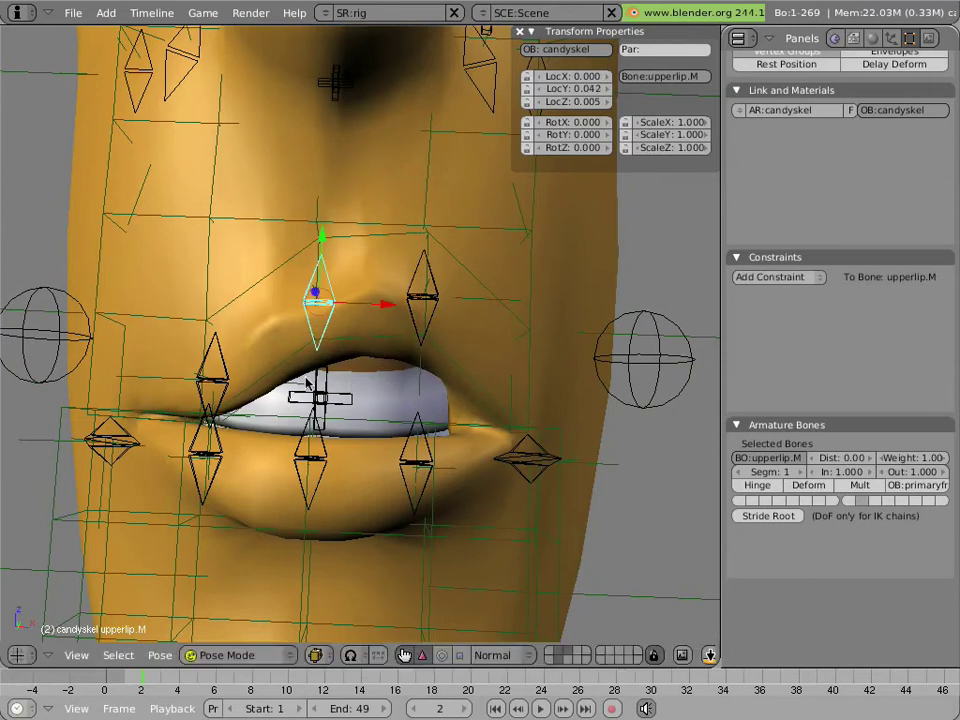
{"action": "right_click", "coordinate": [214, 369]}
{"action": "key", "text": "g"}
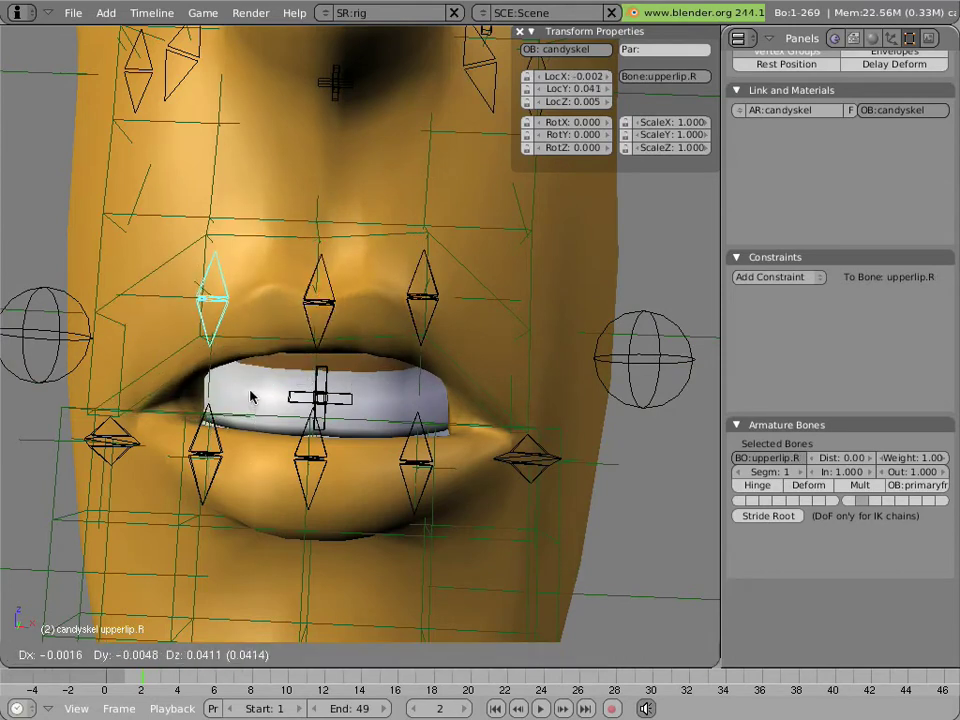
{"action": "left_click", "coordinate": [257, 456]}
Lower the upperlip.M bone to about 0.008 on its local Y axis
{"action": "right_click", "coordinate": [308, 316]}
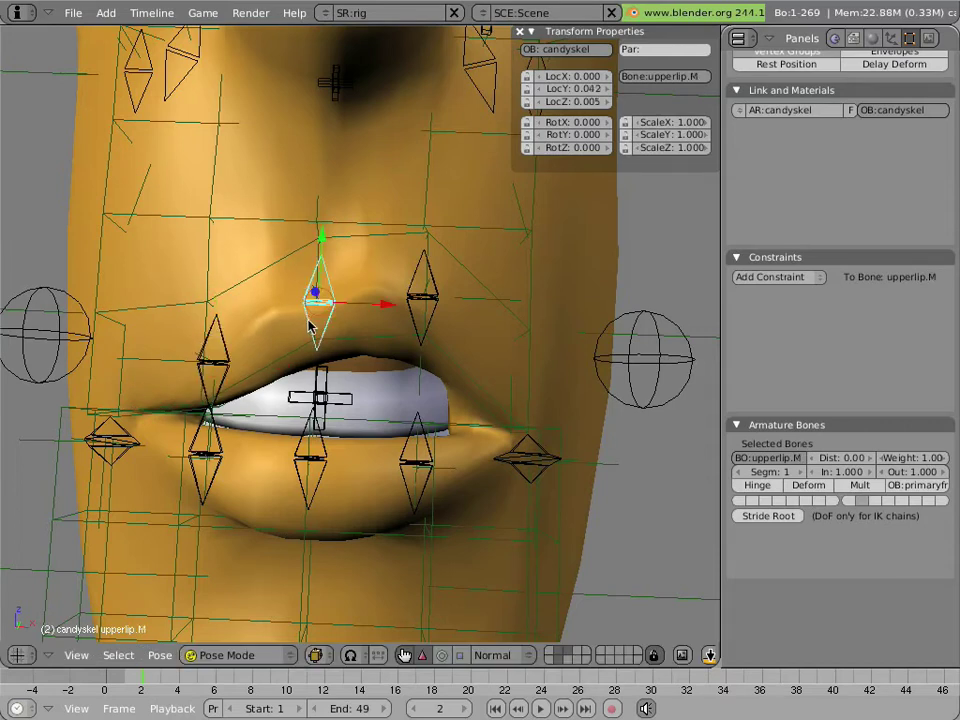
{"action": "key", "text": "g"}
{"action": "left_click", "coordinate": [368, 325]}
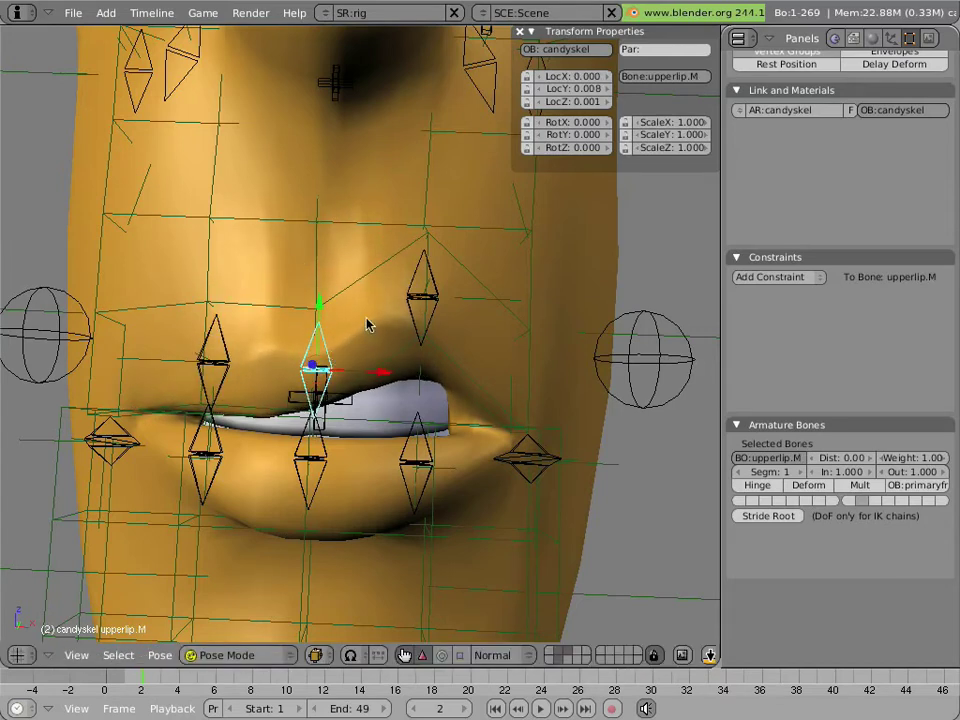
Rotate the upperlip.L bone about 40.4 degrees around its local X axis with the rotate manipulator
{"action": "right_click", "coordinate": [427, 303]}
{"action": "middle_click_drag", "start_coordinate": [468, 321], "coordinate": [387, 341]}
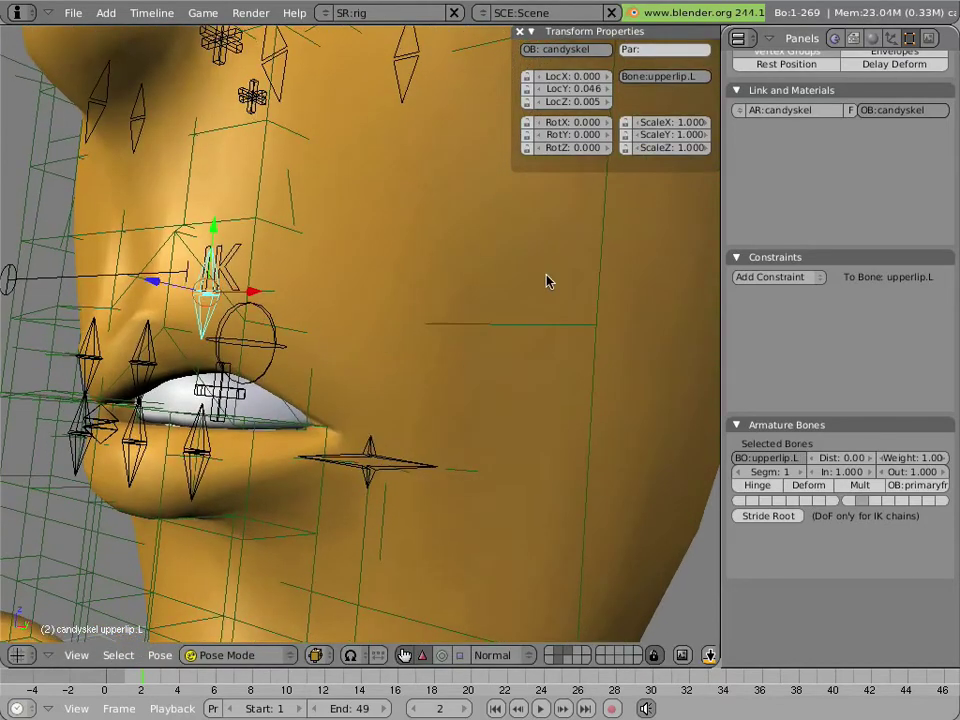
{"action": "left_click", "coordinate": [440, 655]}
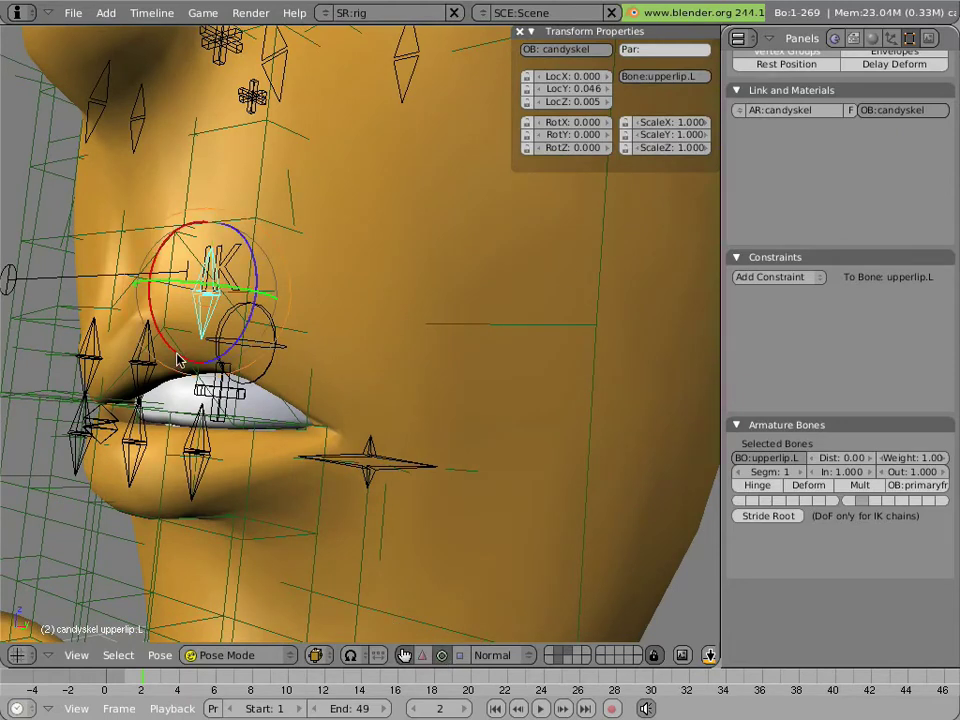
{"action": "left_click_drag", "start_coordinate": [135, 270], "coordinate": [230, 366]}
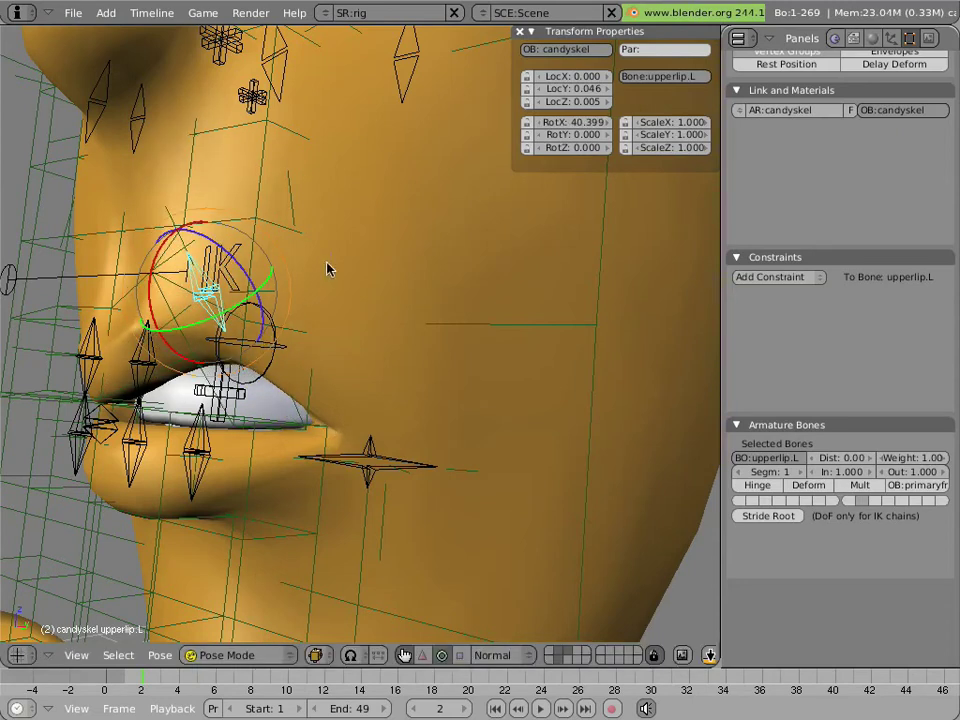
Move the rotated upperlip.L bone down along Z to a local Y location of about 0.033
{"action": "key", "text": "g"}
{"action": "key", "text": "z"}
{"action": "left_click", "coordinate": [277, 321]}
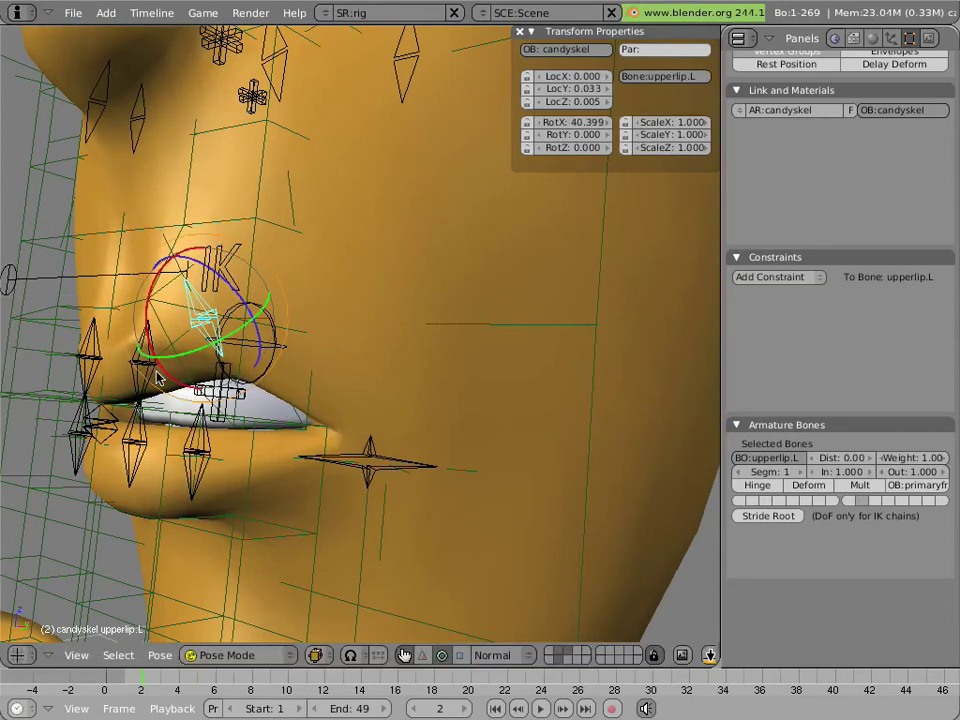
Select the ManCandy mesh and examine its modifier stack from the first lattice through to Subsurf
{"action": "key", "text": "KP_1"}
{"action": "scroll", "coordinate": [228, 378], "scroll_direction": "down", "scroll_amount": 2}
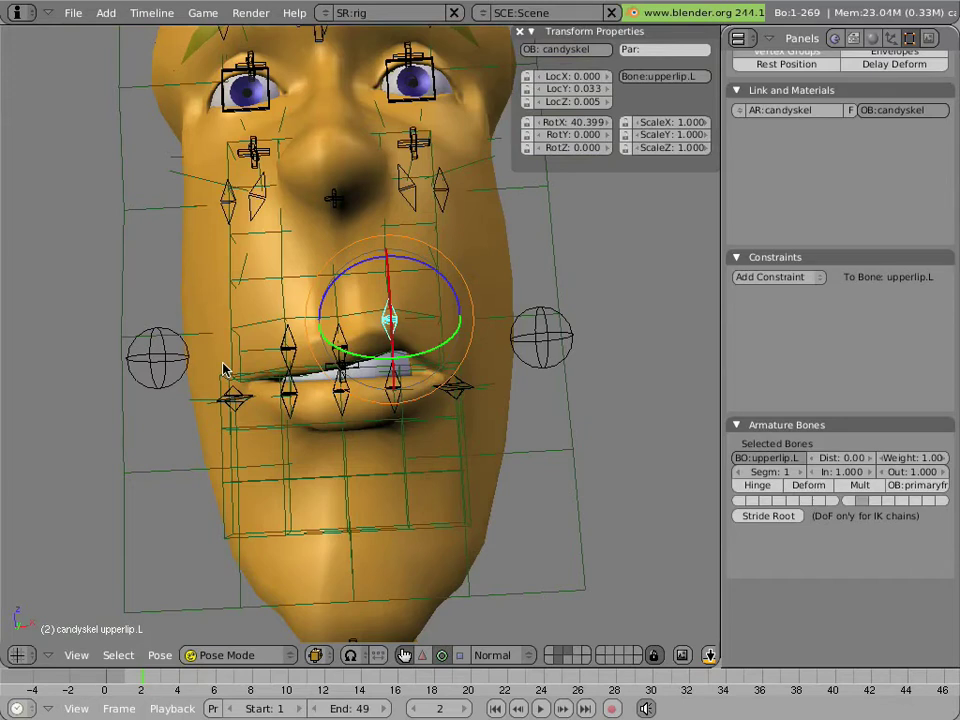
{"action": "right_click", "coordinate": [478, 261]}
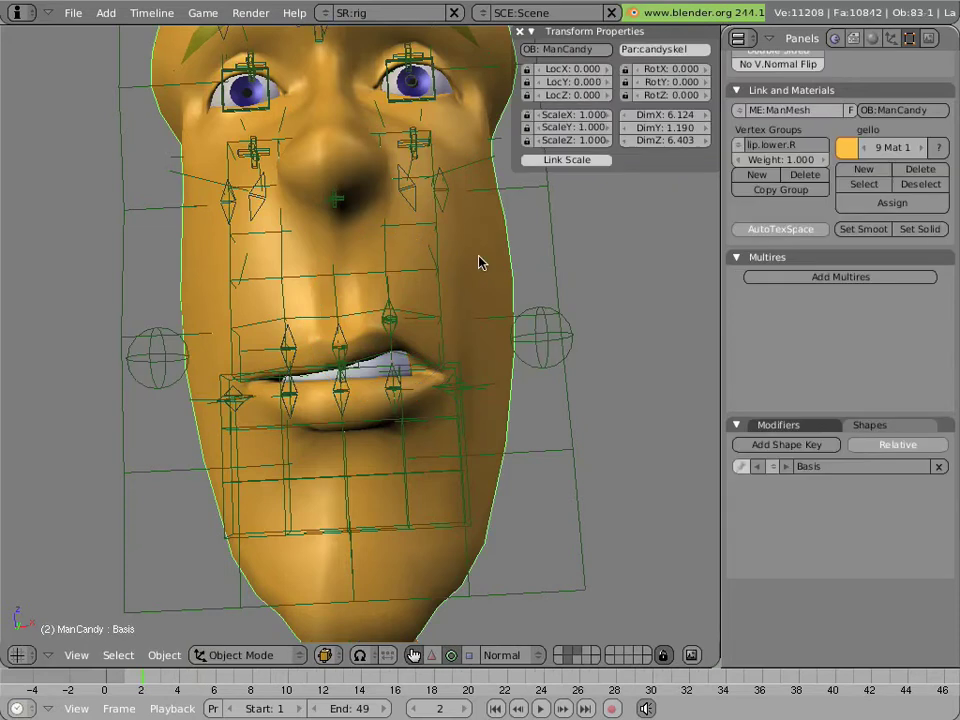
{"action": "left_click", "coordinate": [780, 425]}
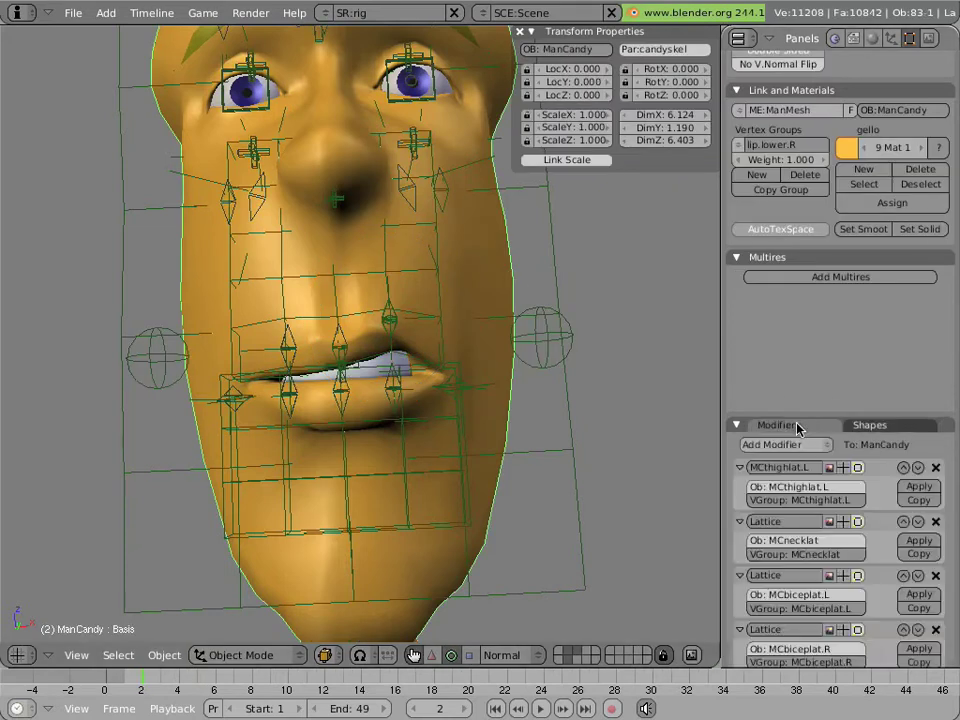
{"action": "scroll", "coordinate": [902, 473], "scroll_direction": "down", "scroll_amount": 5}
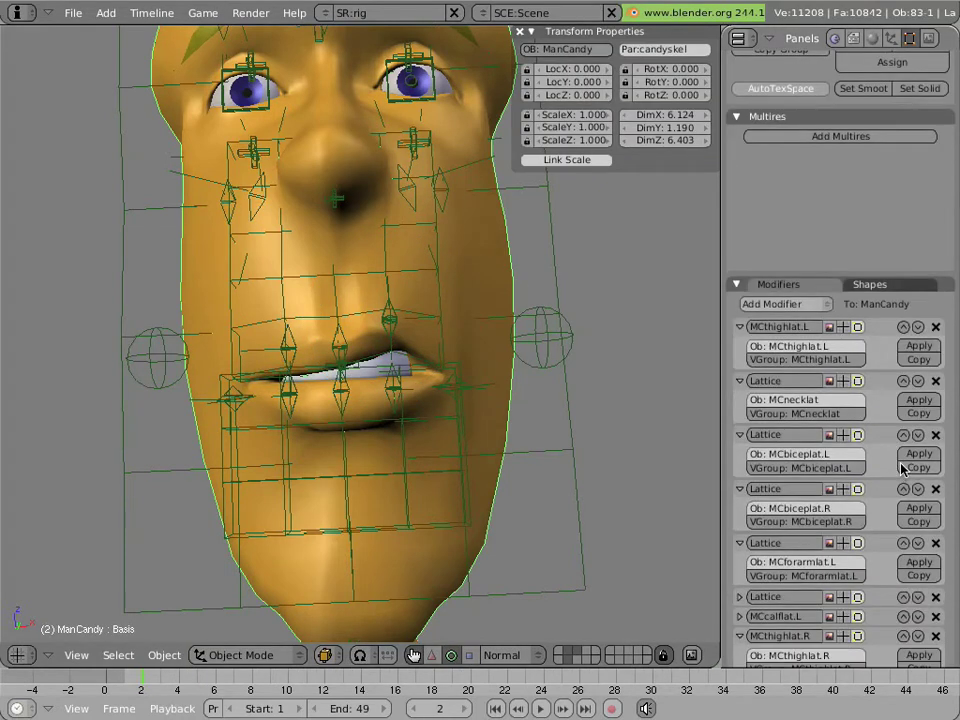
{"action": "scroll", "coordinate": [902, 467], "scroll_direction": "down", "scroll_amount": 5}
{"action": "scroll", "coordinate": [902, 467], "scroll_direction": "down", "scroll_amount": 6}
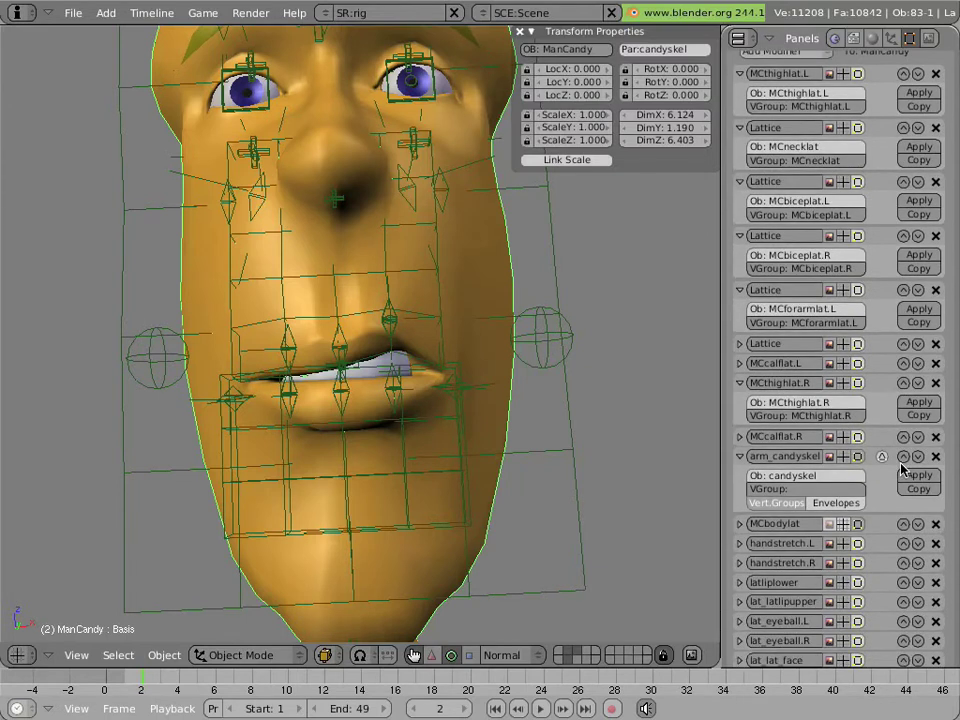
{"action": "scroll", "coordinate": [902, 468], "scroll_direction": "down", "scroll_amount": 1}
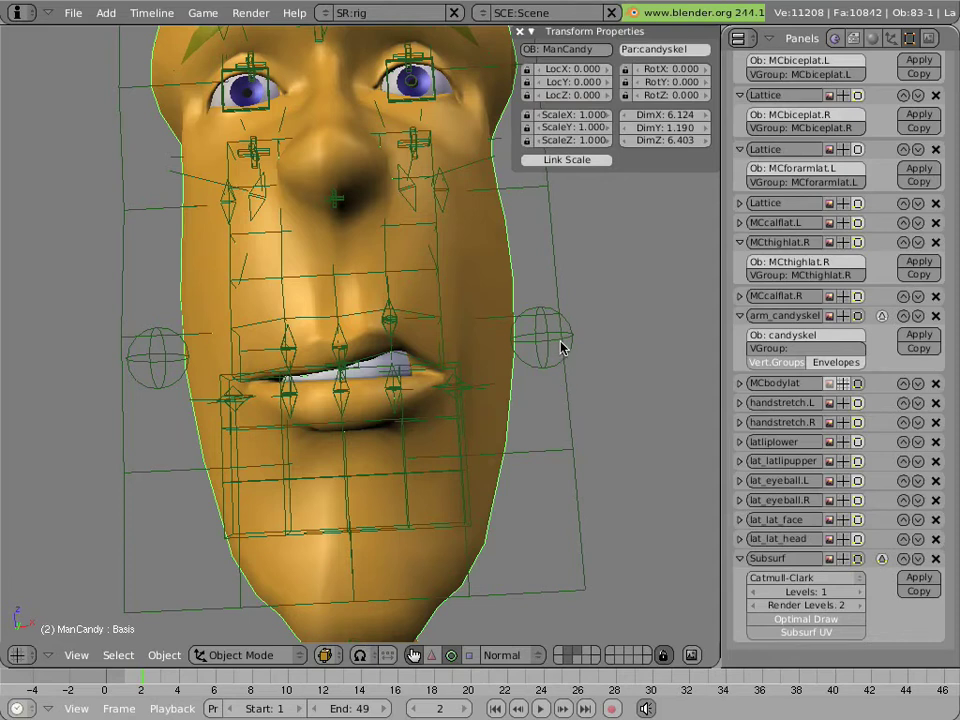
Switch to wireframe to select the eyeball.L lattice around the eye, and return to the shaded display
{"action": "mouse_move", "coordinate": [531, 225]}
{"action": "middle_mouse_down"}
{"action": "mouse_move", "coordinate": [339, 186]}
{"action": "mouse_move", "coordinate": [371, 268]}
{"action": "mouse_move", "coordinate": [454, 267]}
{"action": "mouse_move", "coordinate": [540, 360]}
{"action": "mouse_move", "coordinate": [477, 329]}
{"action": "mouse_move", "coordinate": [420, 364]}
{"action": "mouse_move", "coordinate": [459, 377]}
{"action": "mouse_move", "coordinate": [497, 317]}
{"action": "middle_mouse_up"}
{"action": "key", "text": "z"}
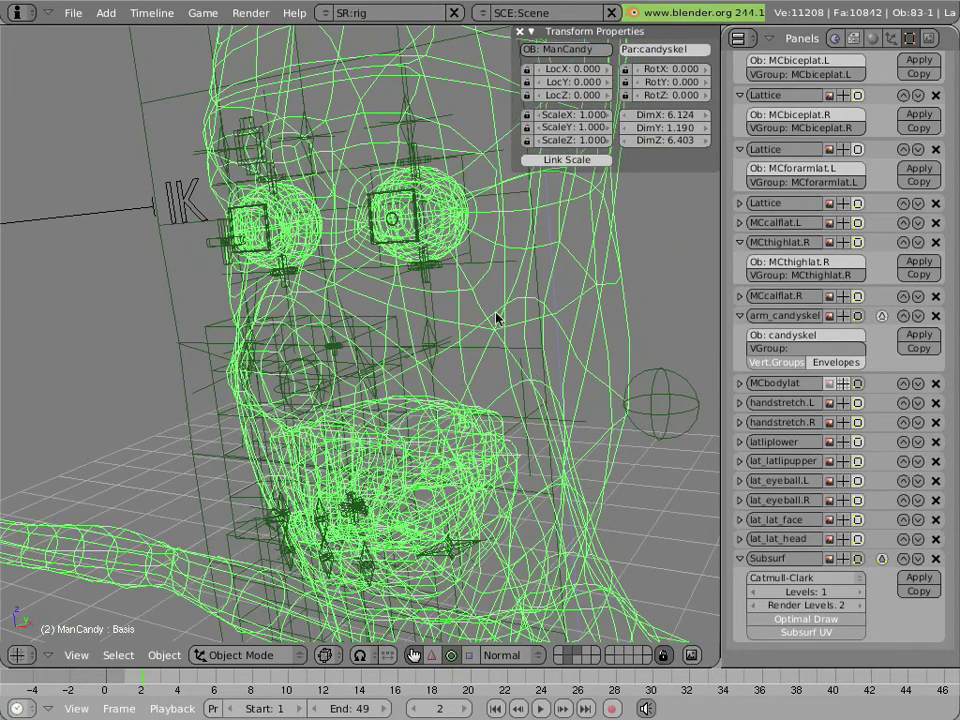
{"action": "right_click", "coordinate": [477, 266]}
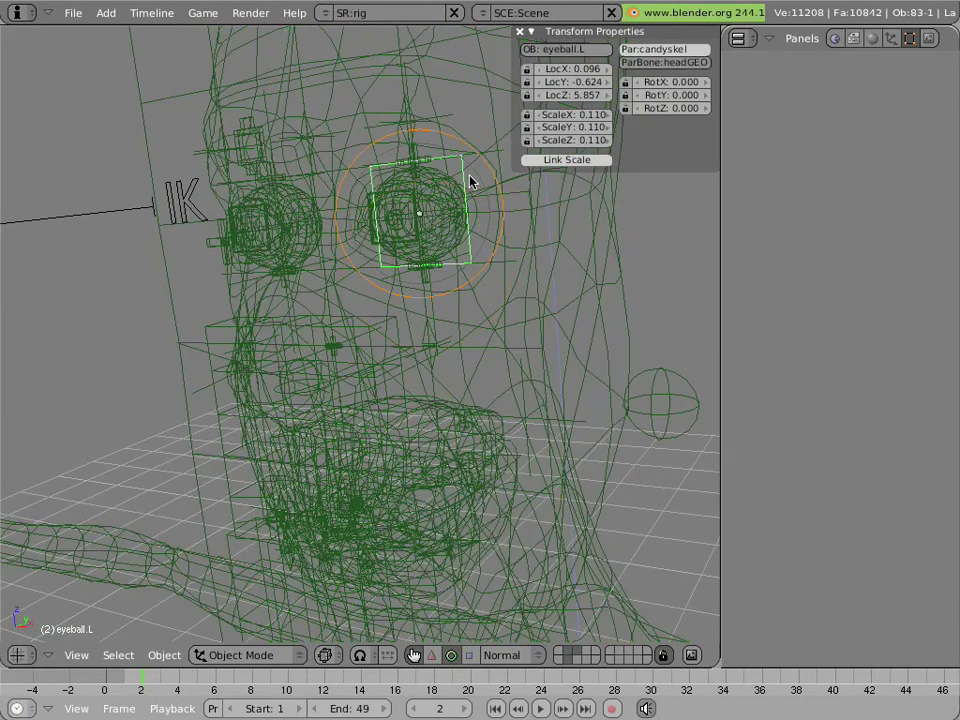
{"action": "key", "text": "z"}
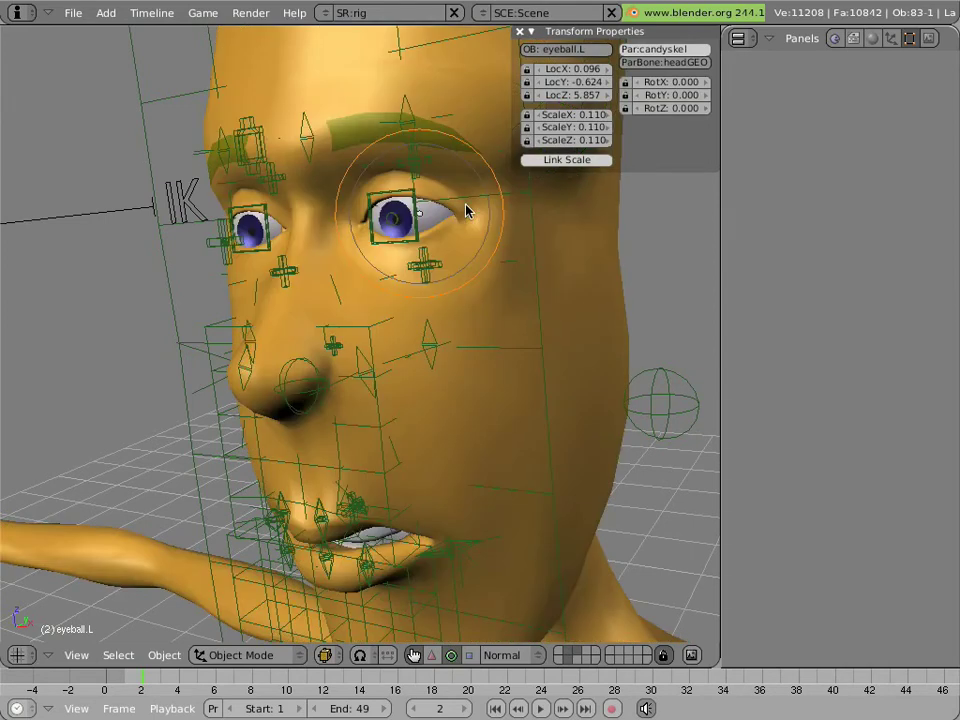
Try moving the eyebot.L and eyetop.L bones to test how they deform the eye
{"action": "right_click", "coordinate": [435, 270]}
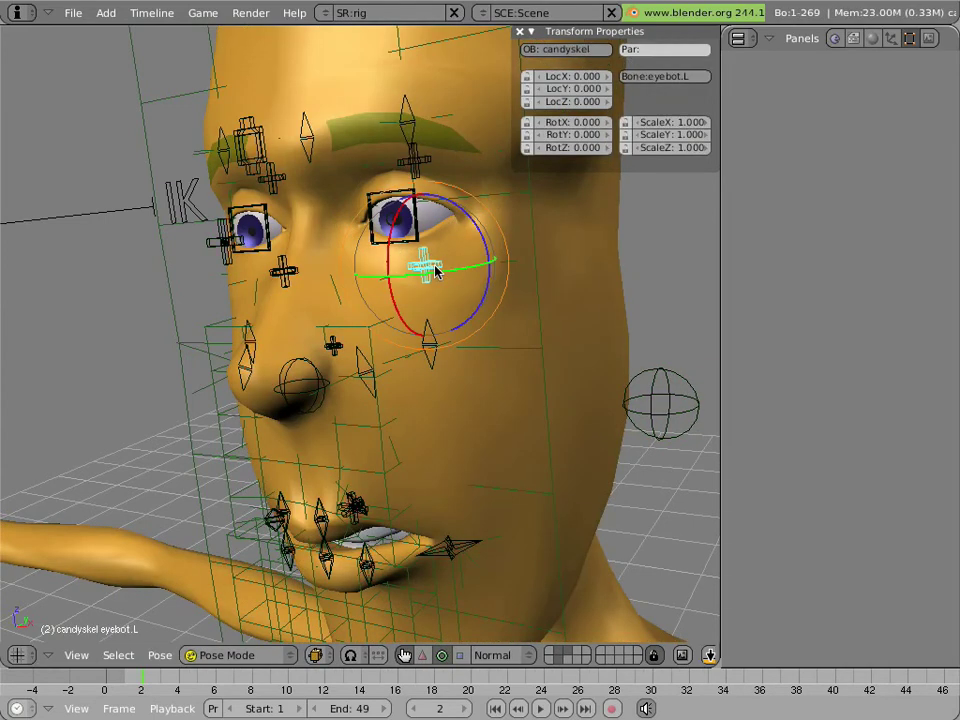
{"action": "key", "text": "g"}
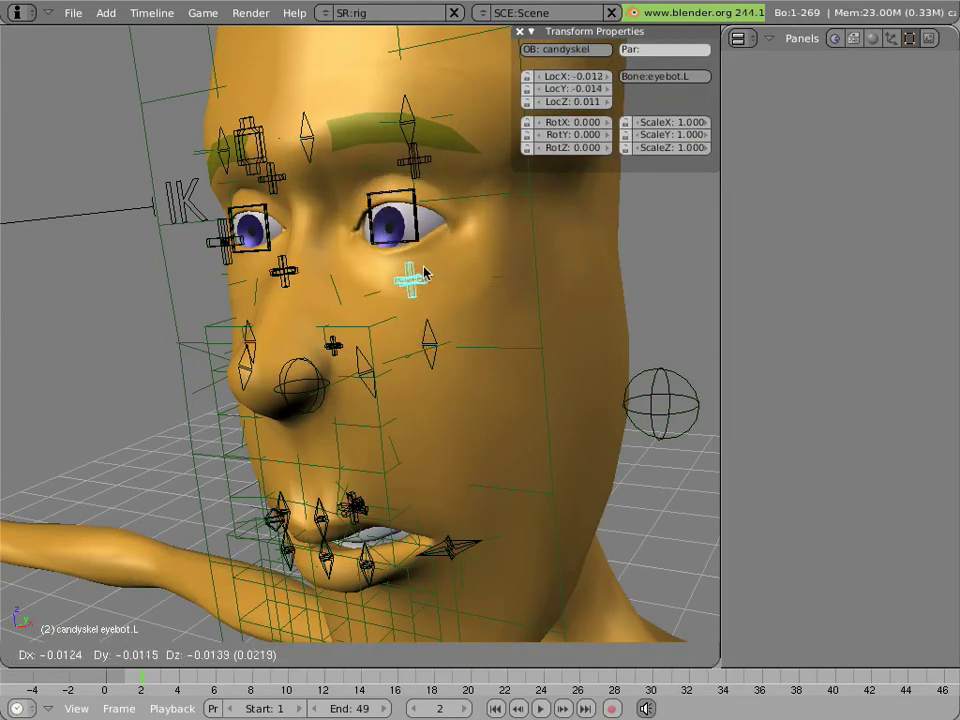
{"action": "key", "text": "Escape"}
{"action": "right_click", "coordinate": [412, 150]}
{"action": "key", "text": "g"}
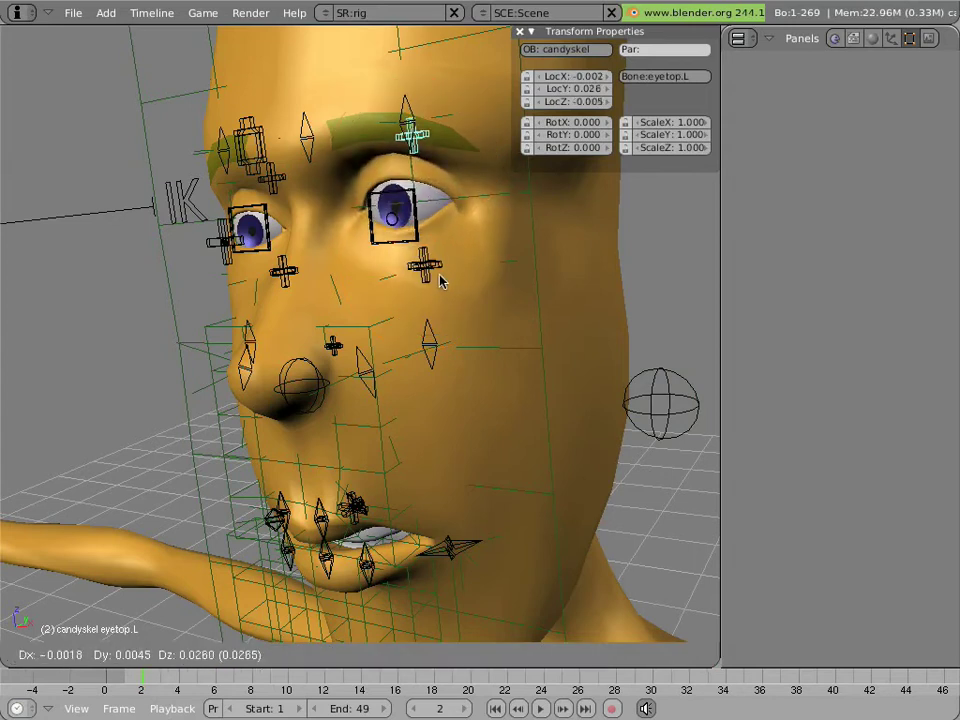
{"action": "key", "text": "Escape"}
Try moving the eyebot.R and eyetop.R bones to test the deformation of the opposite eye
{"action": "right_click", "coordinate": [331, 268]}
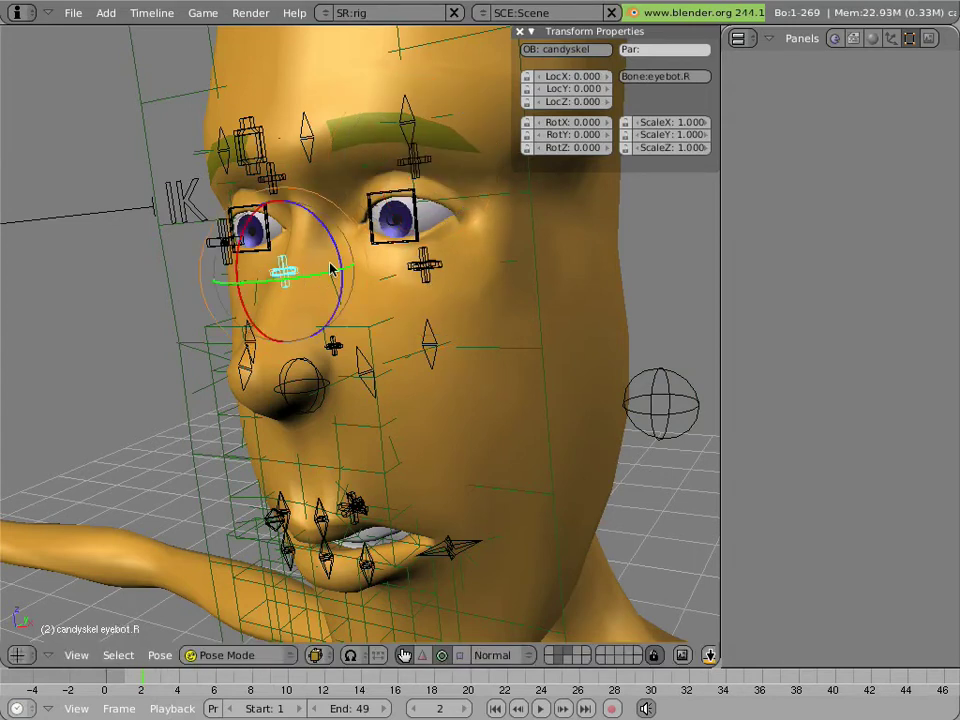
{"action": "key", "text": "g"}
{"action": "key", "text": "Escape"}
{"action": "right_click", "coordinate": [272, 178]}
{"action": "key", "text": "g"}
{"action": "key", "text": "Escape"}
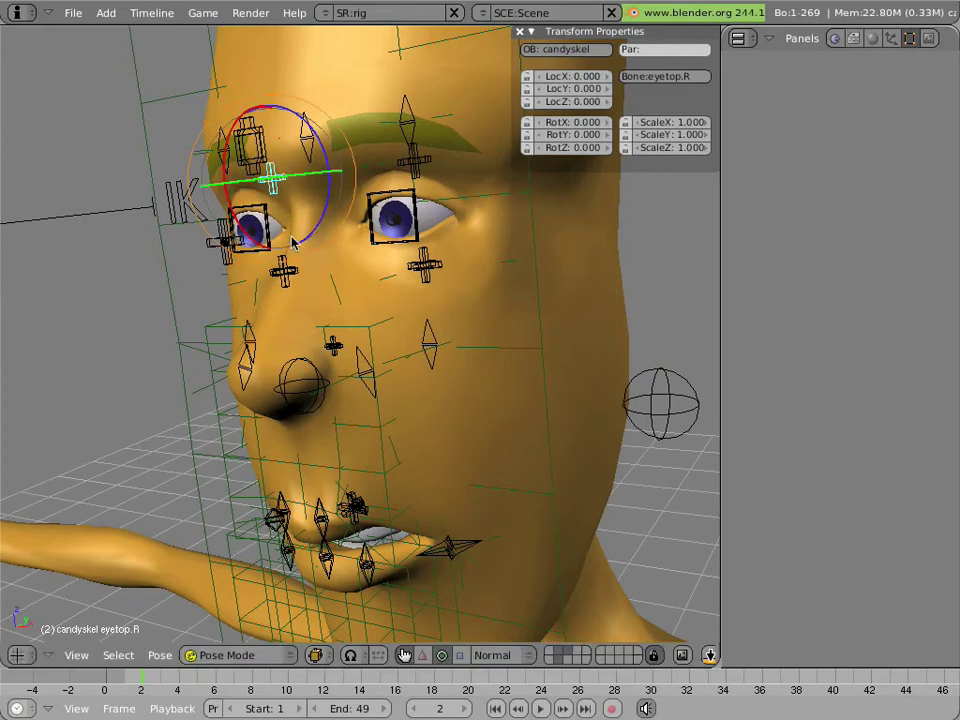
Select the nose bone and hide the layer containing the facial lattices
{"action": "middle_click_drag", "start_coordinate": [317, 249], "coordinate": [304, 300]}
{"action": "scroll", "coordinate": [305, 300], "scroll_direction": "down", "scroll_amount": 2}
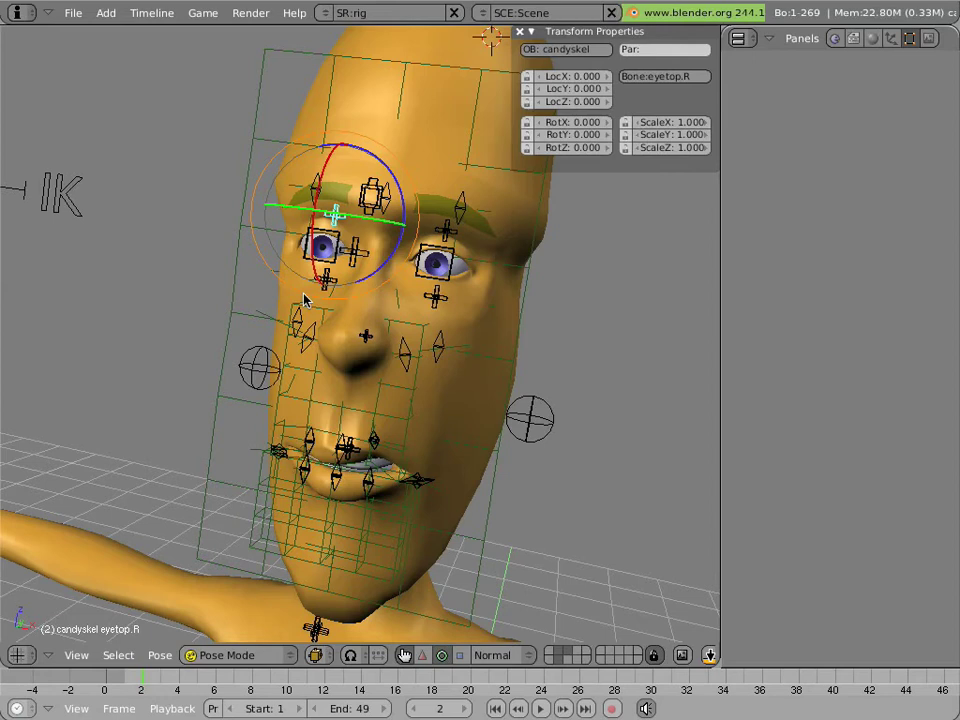
{"action": "middle_click_drag", "start_coordinate": [192, 362], "coordinate": [274, 259]}
{"action": "right_click", "coordinate": [372, 345]}
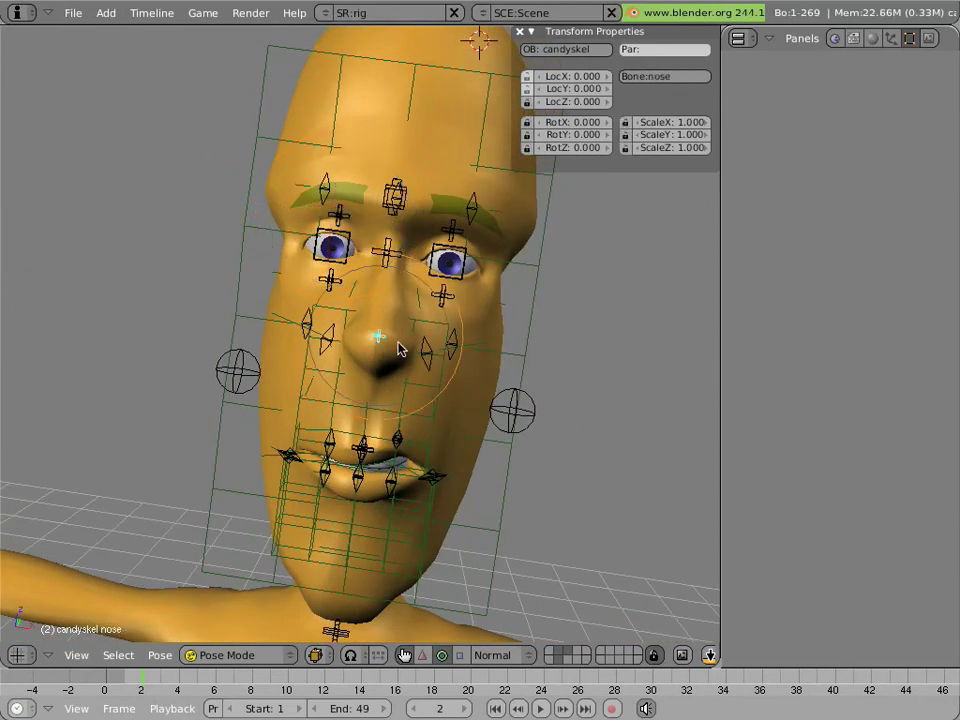
{"action": "middle_click_drag", "start_coordinate": [559, 441], "coordinate": [570, 390]}
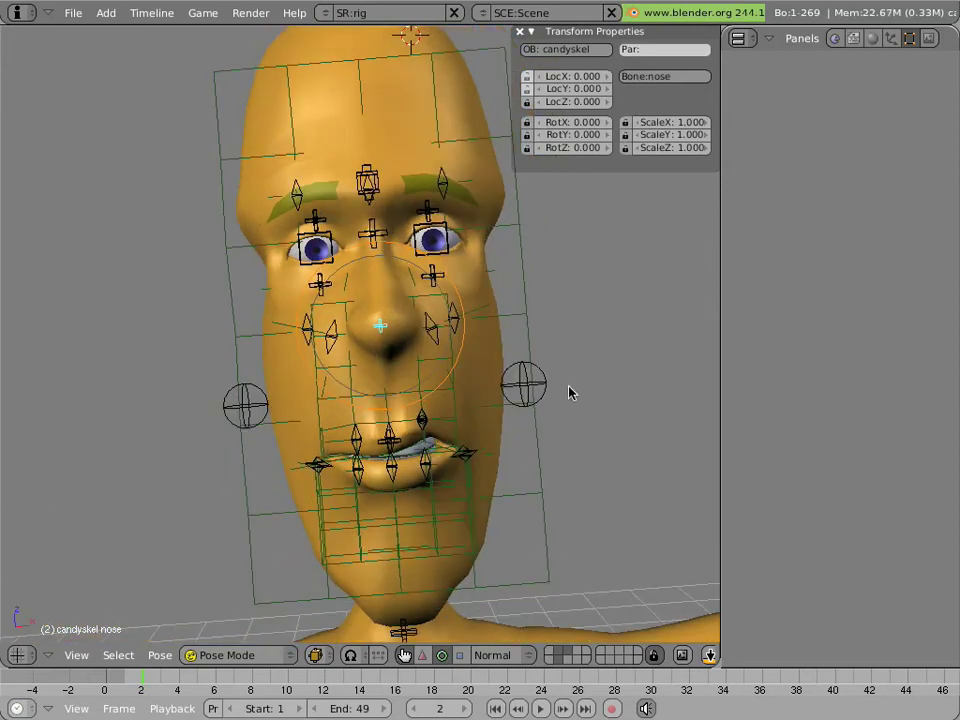
{"action": "left_click", "coordinate": [574, 655]}
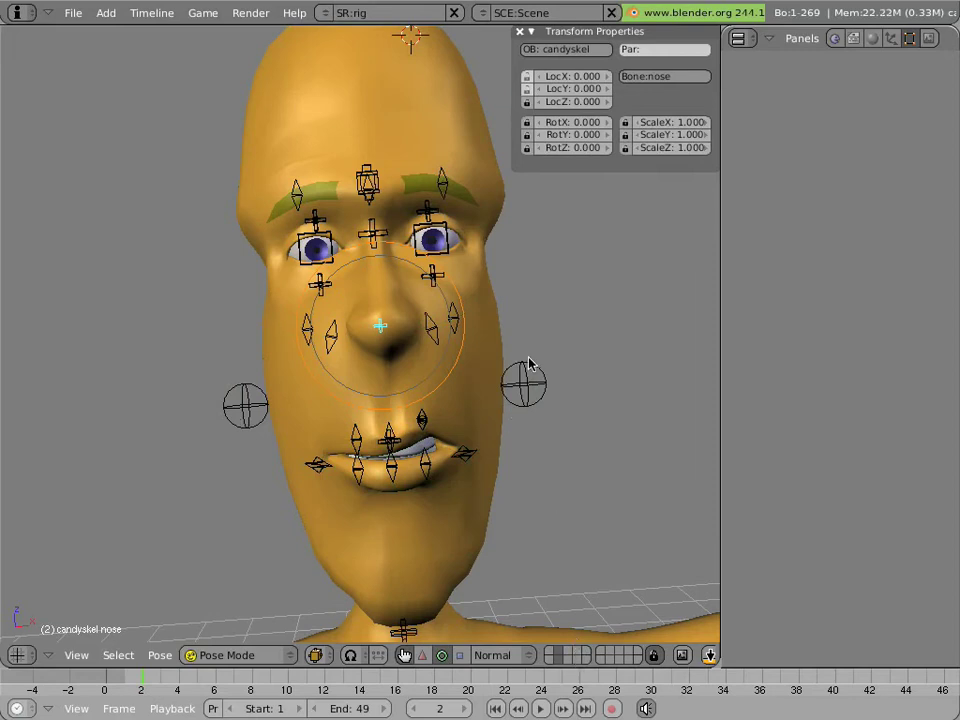
Try moving the nose bone up, down and sideways to test how it deforms the nose
{"action": "key", "text": "g"}
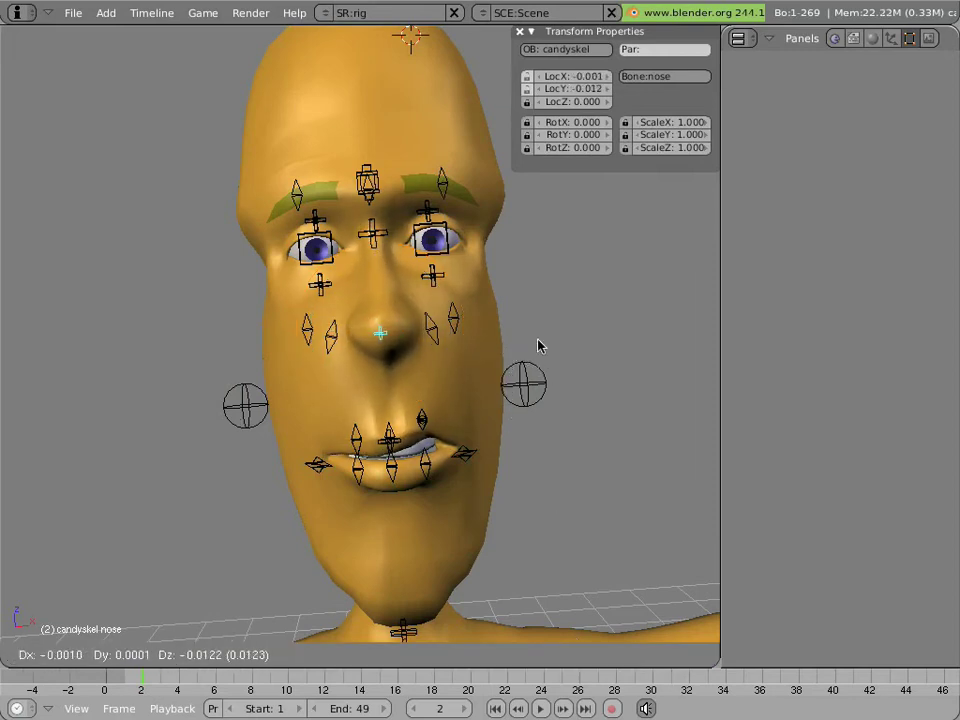
{"action": "right_click", "coordinate": [491, 352]}
{"action": "key", "text": "g"}
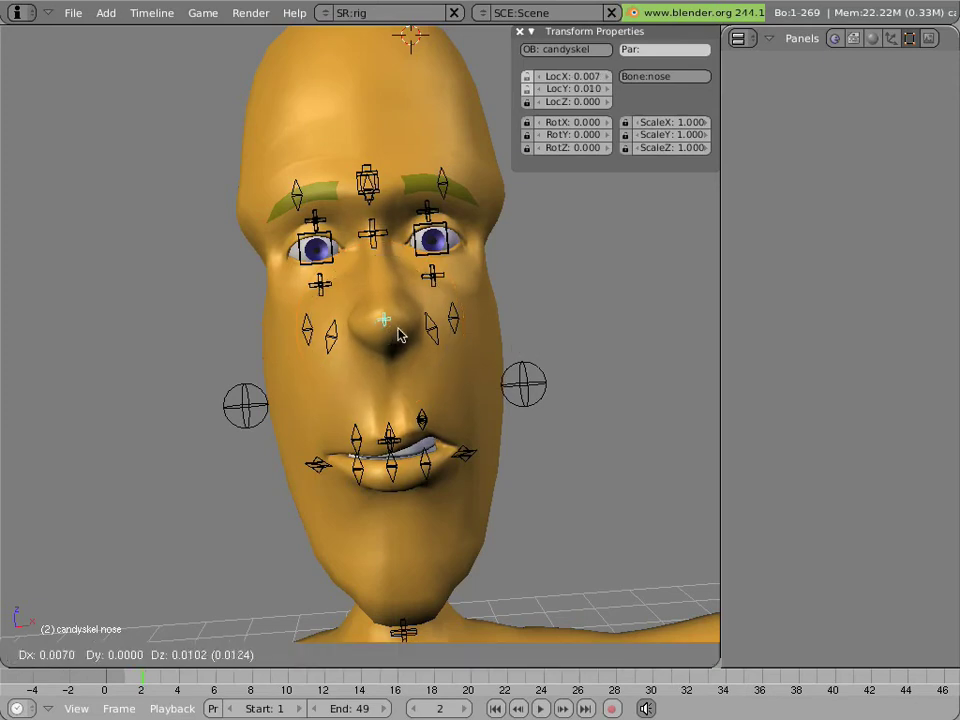
{"action": "right_click", "coordinate": [390, 336]}
Try moving the sneer.R and sneer.L bones to test the deformation on both sides of the nose
{"action": "right_click", "coordinate": [335, 340]}
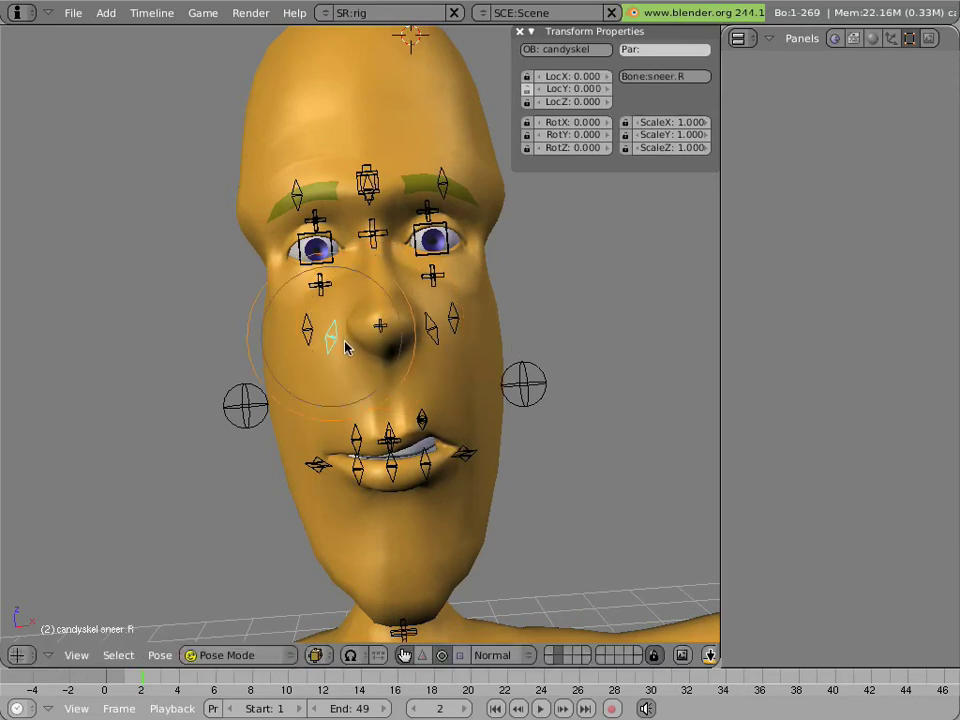
{"action": "key", "text": "g"}
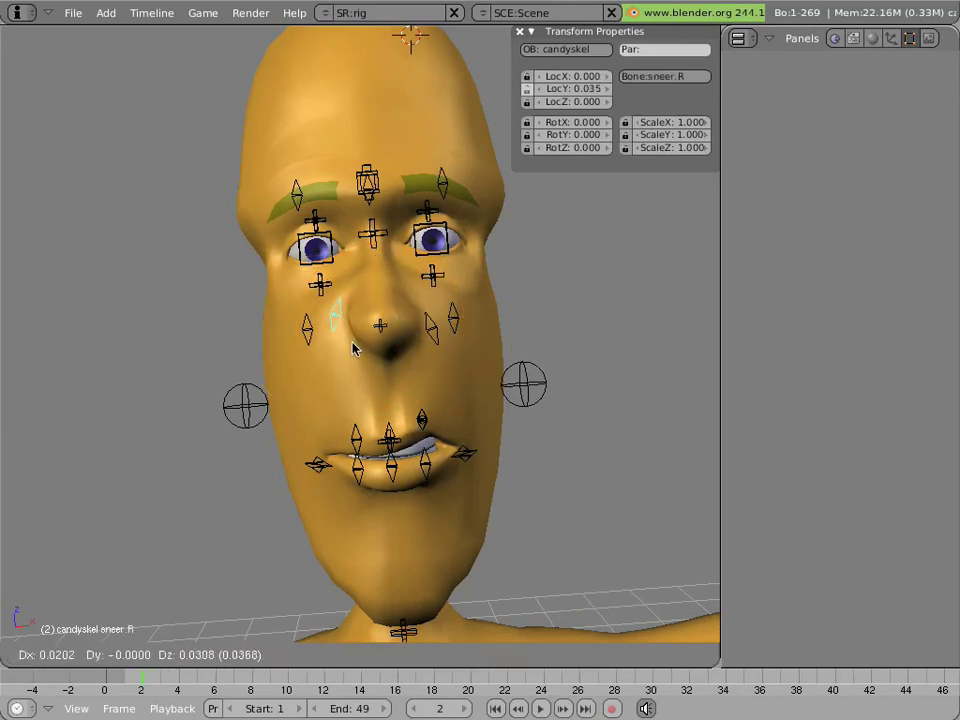
{"action": "right_click", "coordinate": [353, 348]}
{"action": "right_click", "coordinate": [432, 330]}
{"action": "key", "text": "g"}
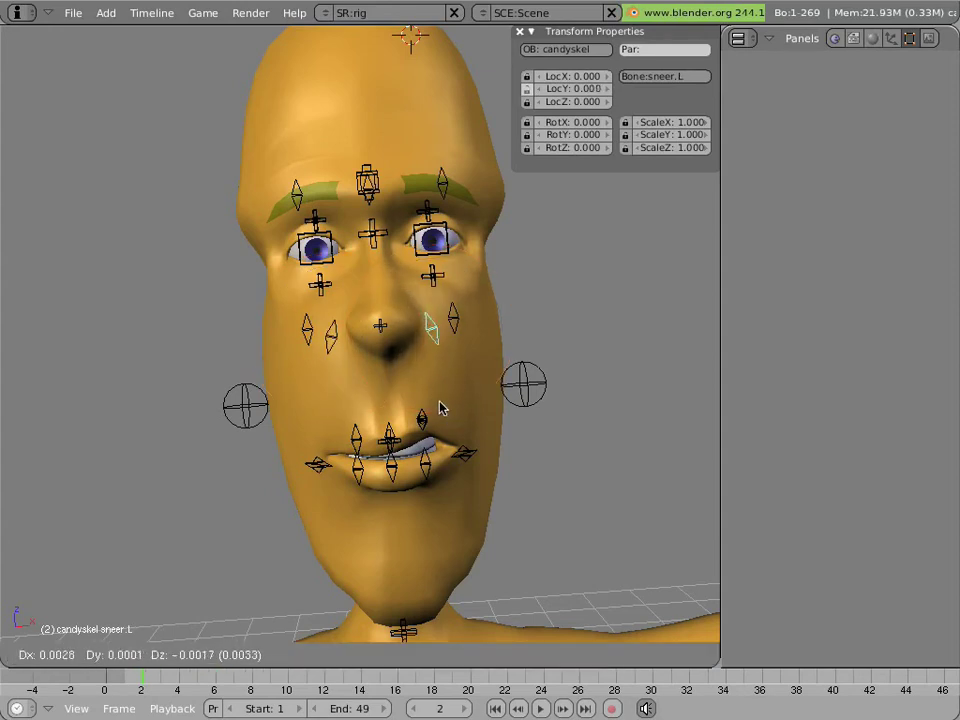
{"action": "right_click", "coordinate": [421, 404]}
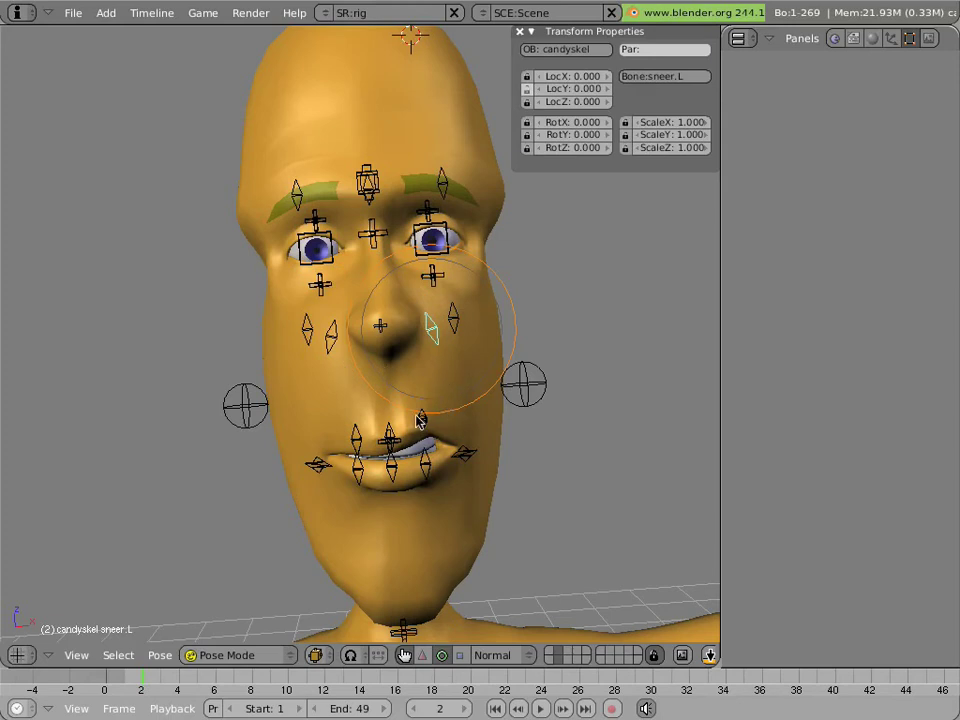
Try raising the sneer.R bone again, and add the upperlip.R bone to the selection
{"action": "right_click", "coordinate": [336, 355]}
{"action": "key", "text": "g"}
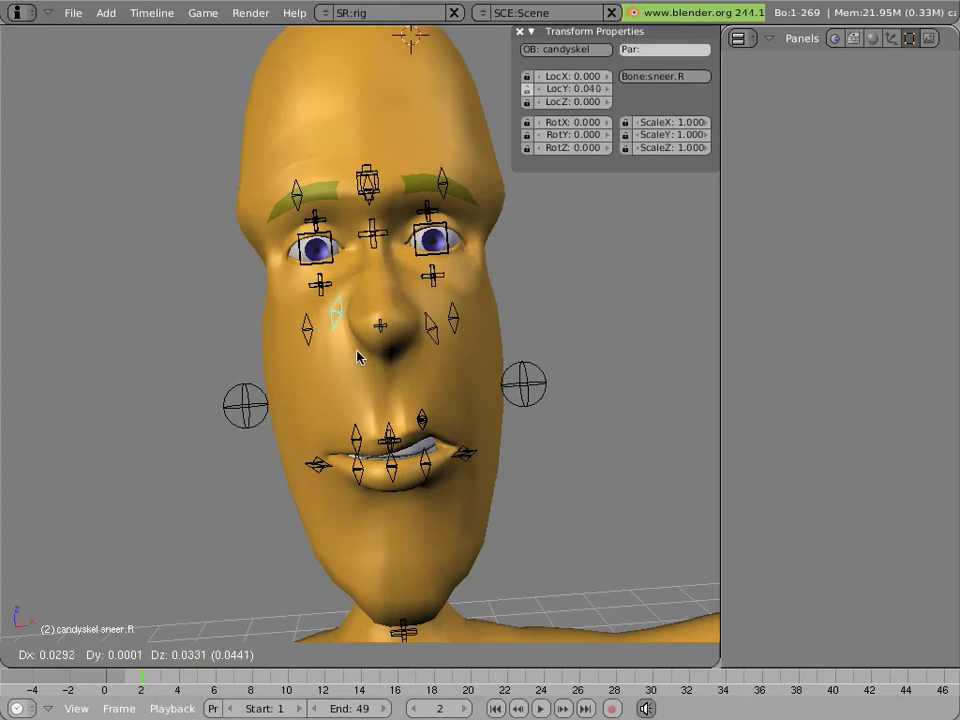
{"action": "right_click", "coordinate": [345, 377]}
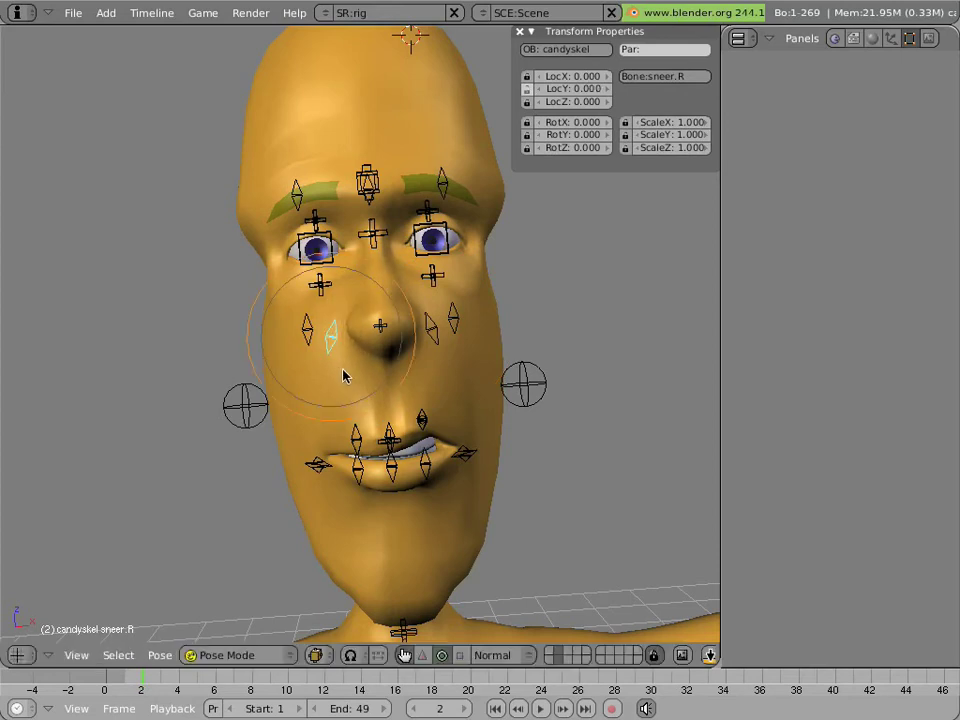
{"action": "right_click", "coordinate": [353, 428]}
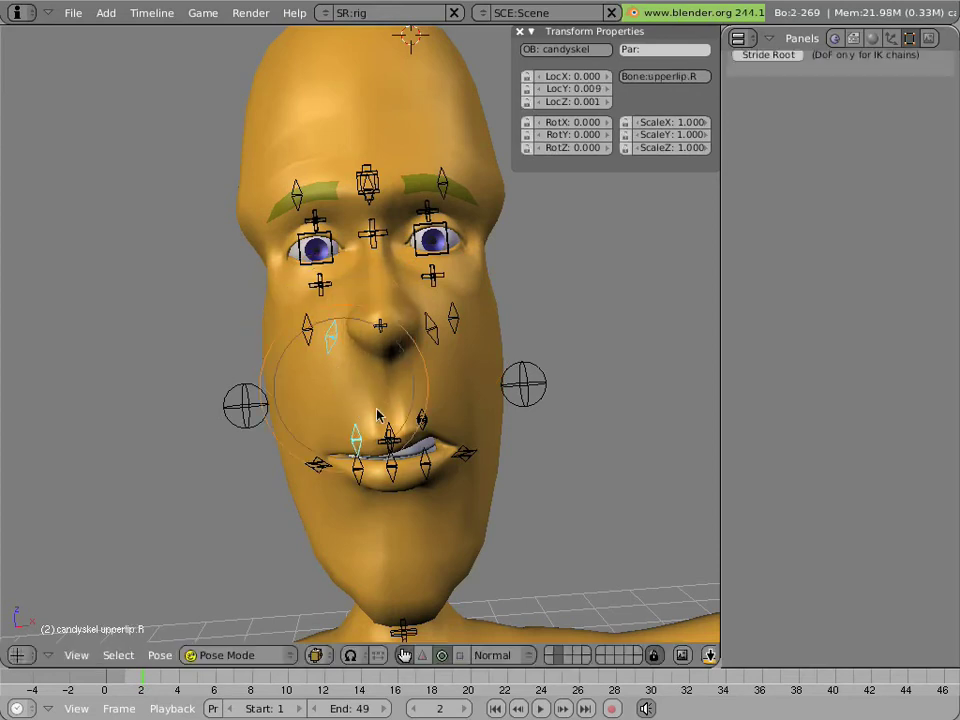
Raise the sneer.L bone to pull up the skin beside the nose
{"action": "right_click", "coordinate": [428, 332]}
{"action": "middle_click_drag", "start_coordinate": [428, 333], "coordinate": [362, 371]}
{"action": "key", "text": "g"}
{"action": "left_click", "coordinate": [431, 371]}
Try raising the cheek.R and cheek.L bones to test the cheek deformation below each eye
{"action": "right_click", "coordinate": [309, 333]}
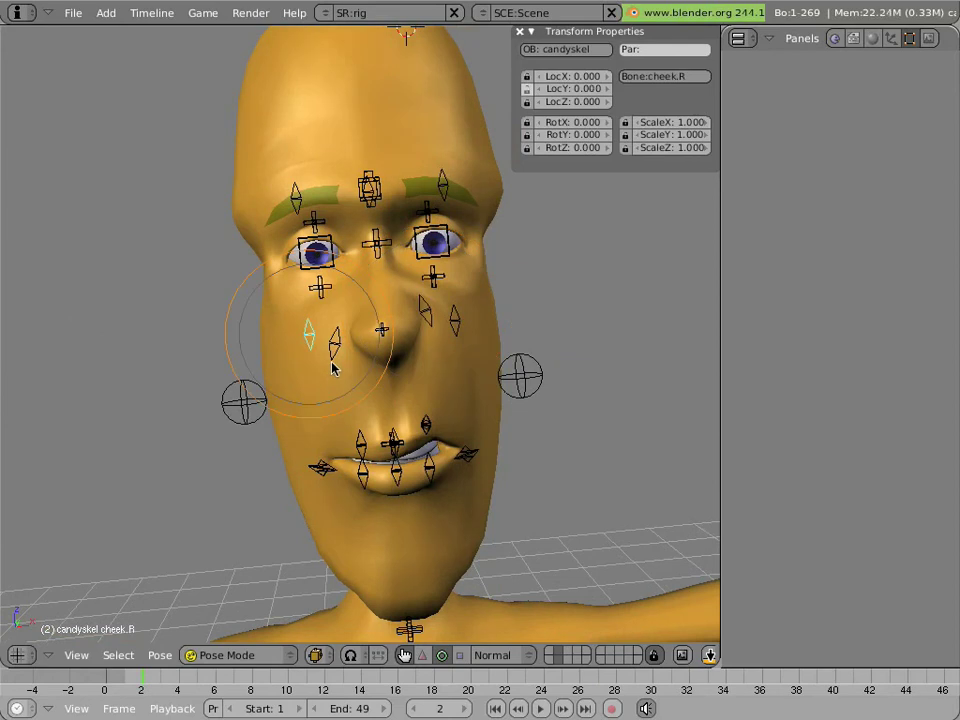
{"action": "key", "text": "g"}
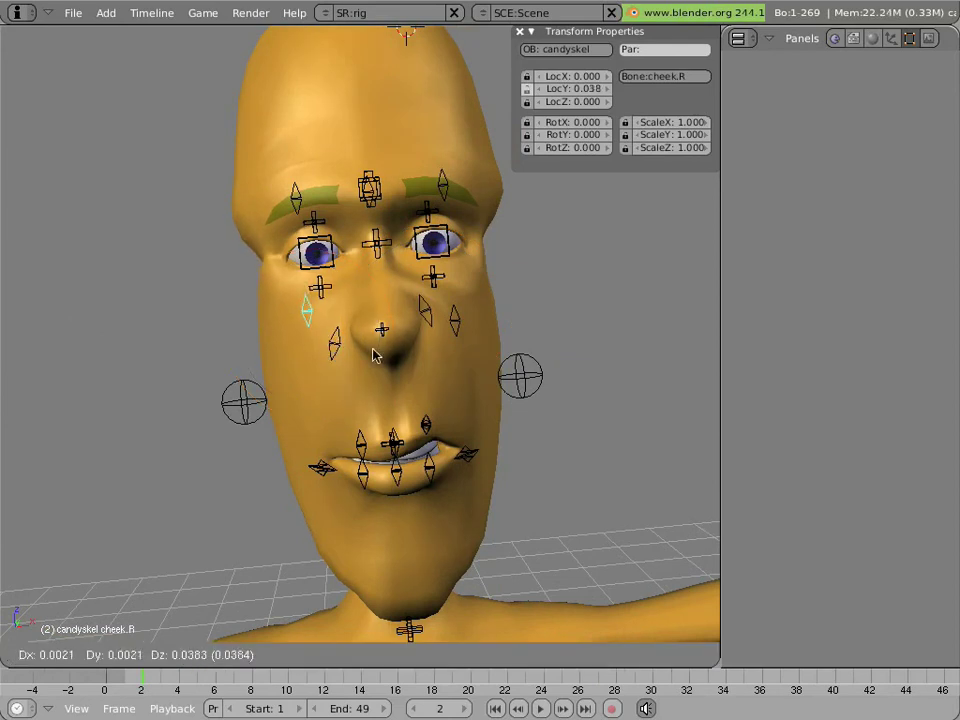
{"action": "right_click", "coordinate": [303, 342]}
{"action": "right_click", "coordinate": [455, 320]}
{"action": "key", "text": "g"}
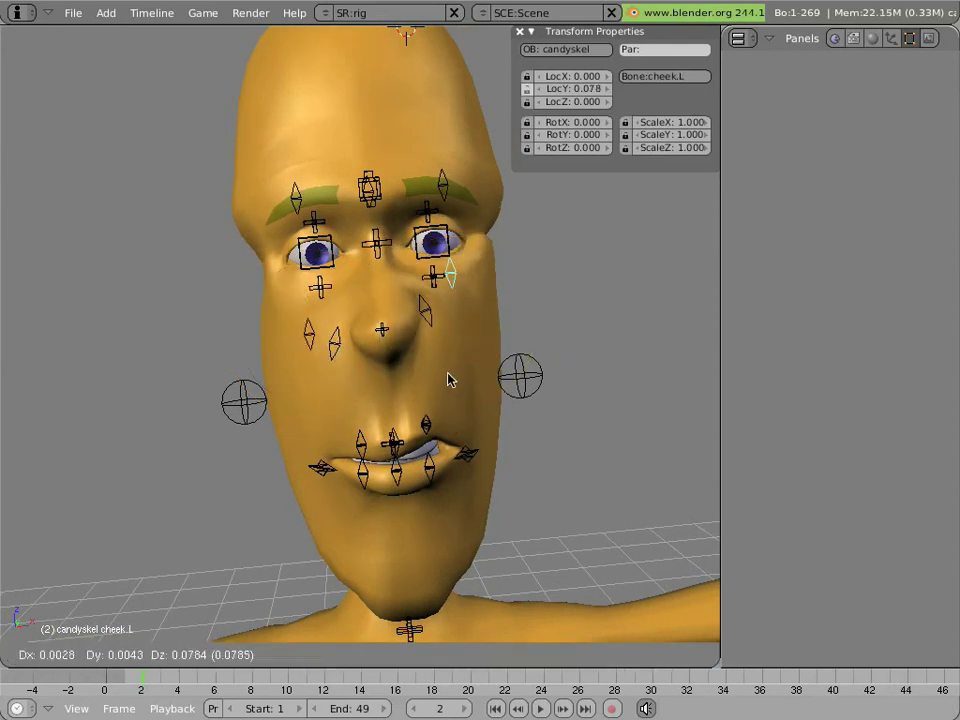
{"action": "right_click", "coordinate": [417, 437]}
Try moving the lowerlip.M and lowerlip.L bones to test how they deform the lower lip
{"action": "right_click", "coordinate": [396, 468]}
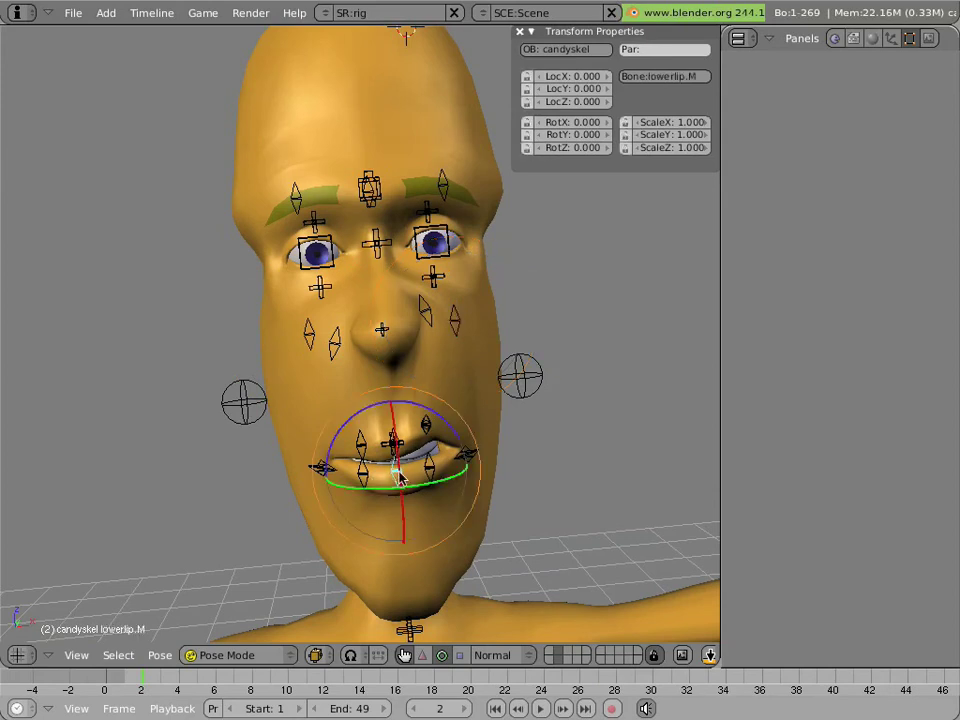
{"action": "key", "text": "g"}
{"action": "right_click", "coordinate": [424, 452]}
{"action": "right_click", "coordinate": [427, 455]}
{"action": "key", "text": "g"}
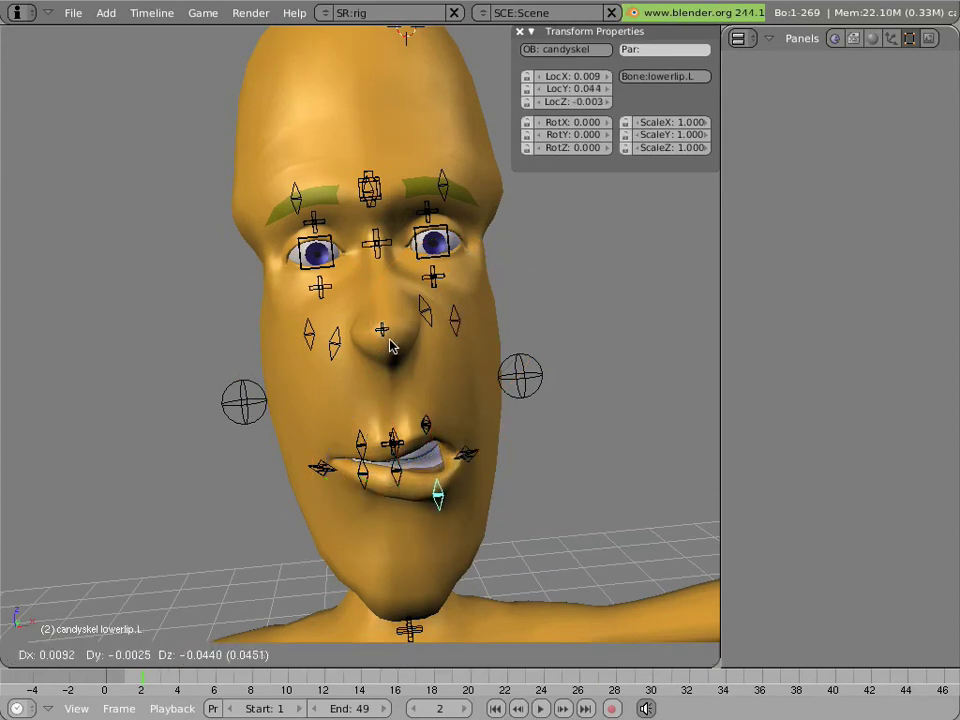
{"action": "right_click", "coordinate": [423, 427]}
Select the BOTbrowmid bone between the eyebrows and try scaling it
{"action": "middle_click_drag", "start_coordinate": [423, 427], "coordinate": [323, 243]}
{"action": "scroll", "coordinate": [410, 240], "scroll_direction": "up", "scroll_amount": 3}
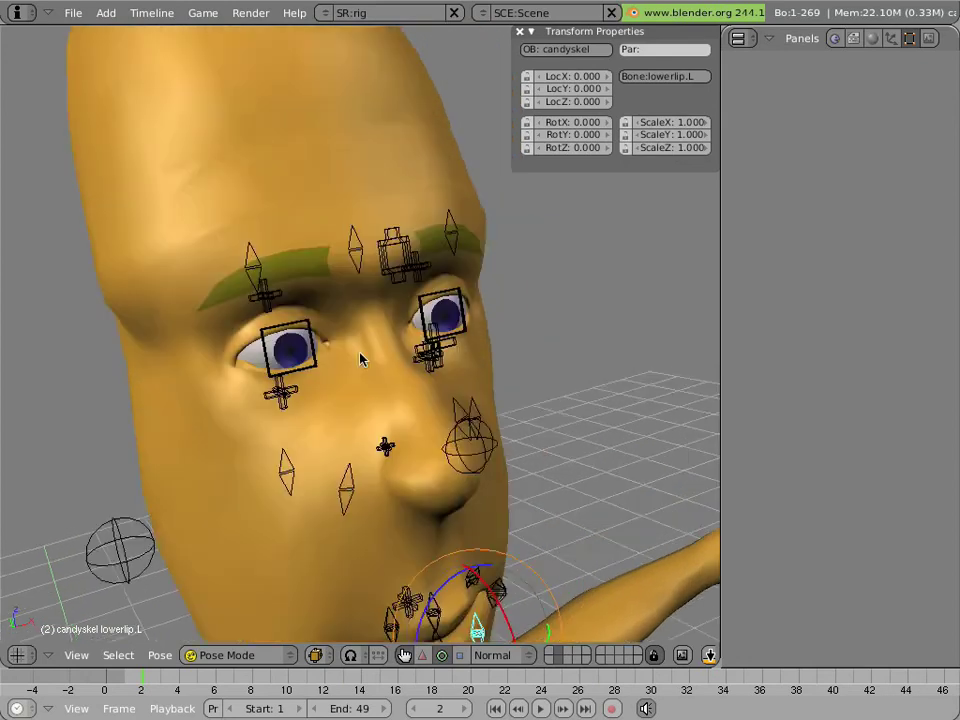
{"action": "middle_click_drag", "start_coordinate": [428, 338], "coordinate": [356, 340]}
{"action": "right_click", "coordinate": [358, 310]}
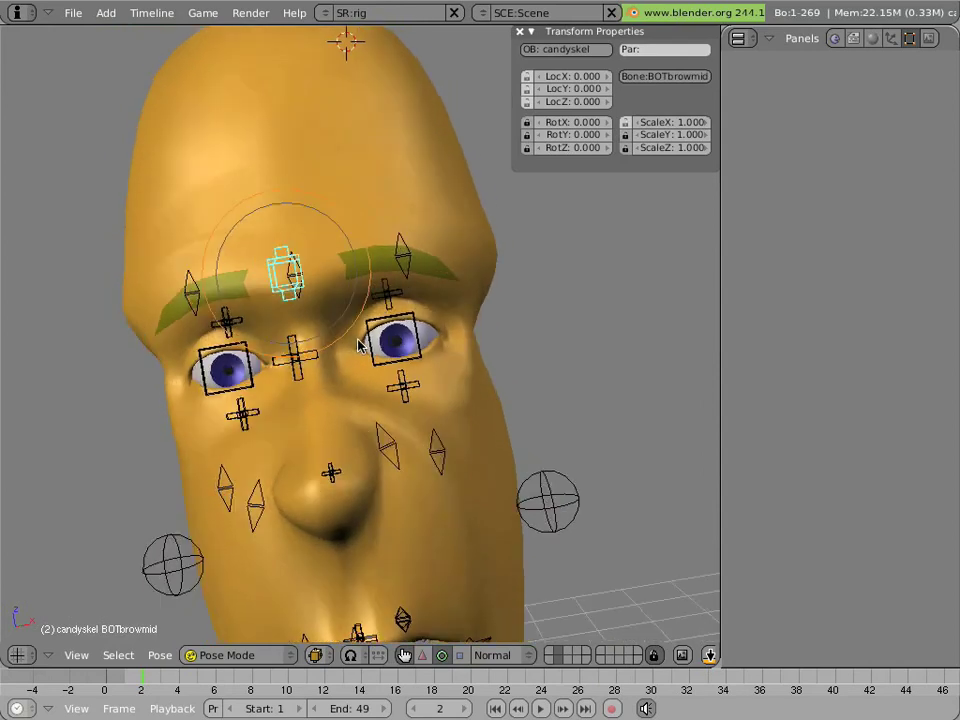
{"action": "key", "text": "s"}
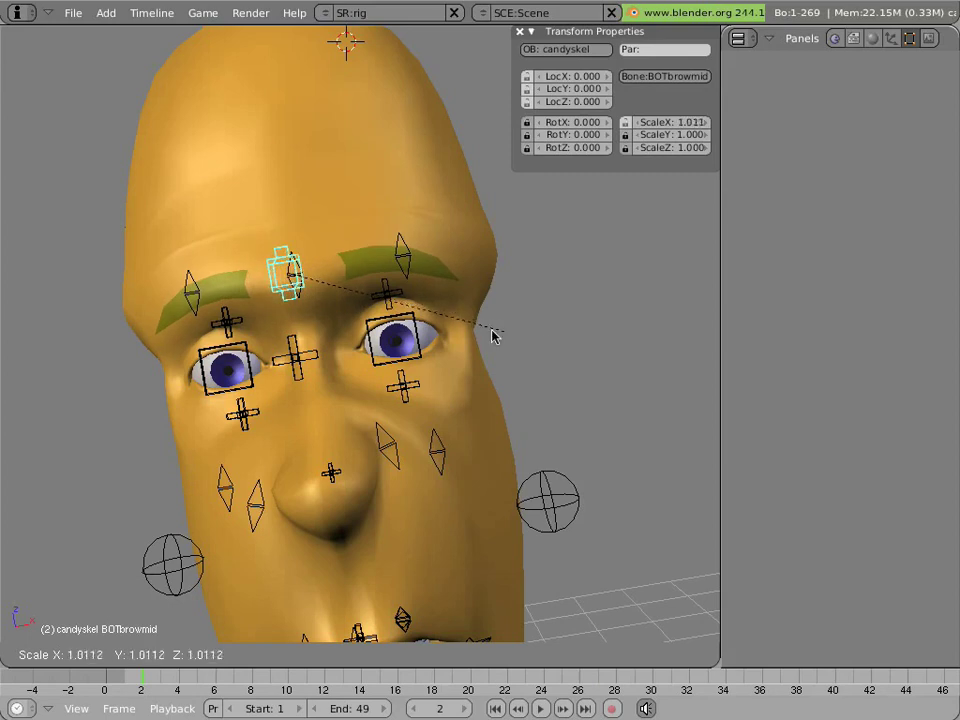
{"action": "key", "text": "Escape"}
{"action": "middle_click_drag", "start_coordinate": [493, 332], "coordinate": [411, 330]}
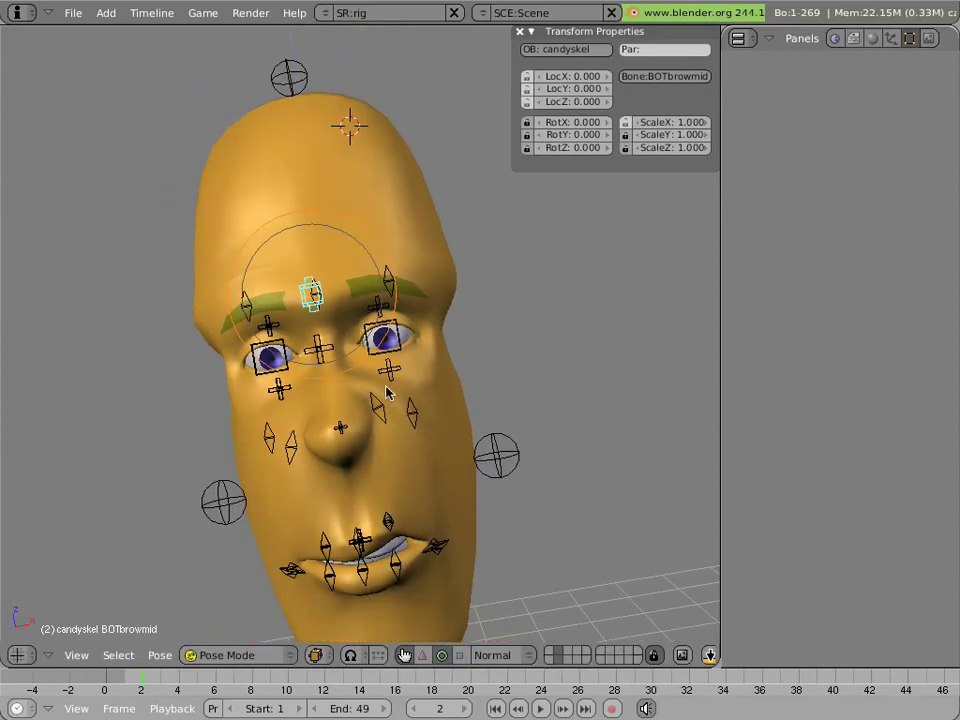
{"action": "middle_click_drag", "start_coordinate": [386, 386], "coordinate": [394, 277], "text": "shift"}
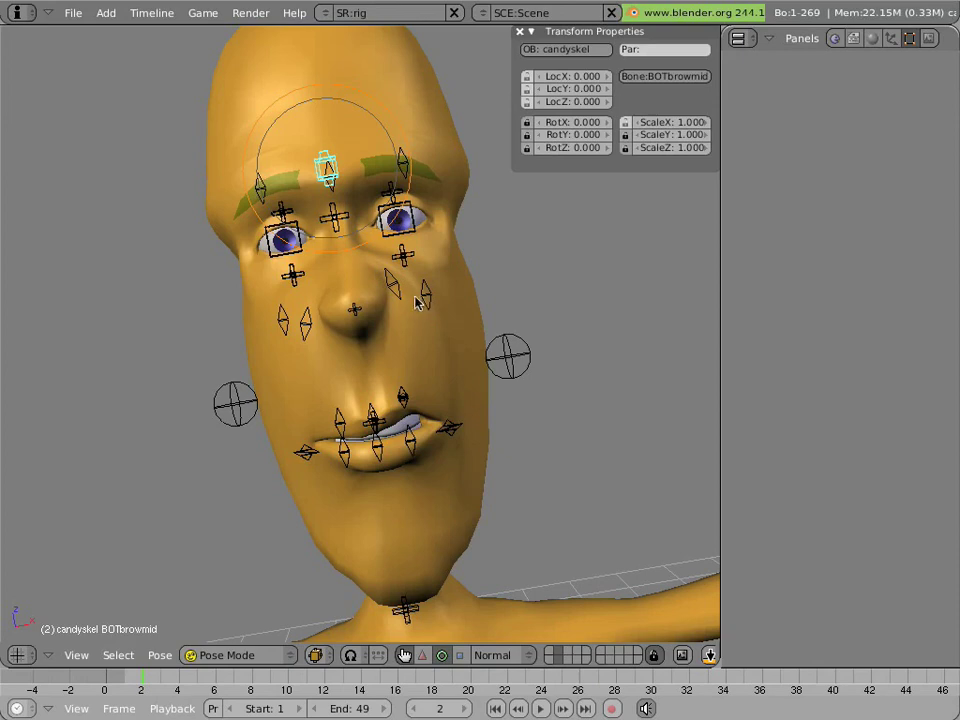
{"action": "scroll", "coordinate": [413, 292], "scroll_direction": "down", "scroll_amount": 2}
{"action": "middle_click_drag", "start_coordinate": [347, 306], "coordinate": [421, 297]}
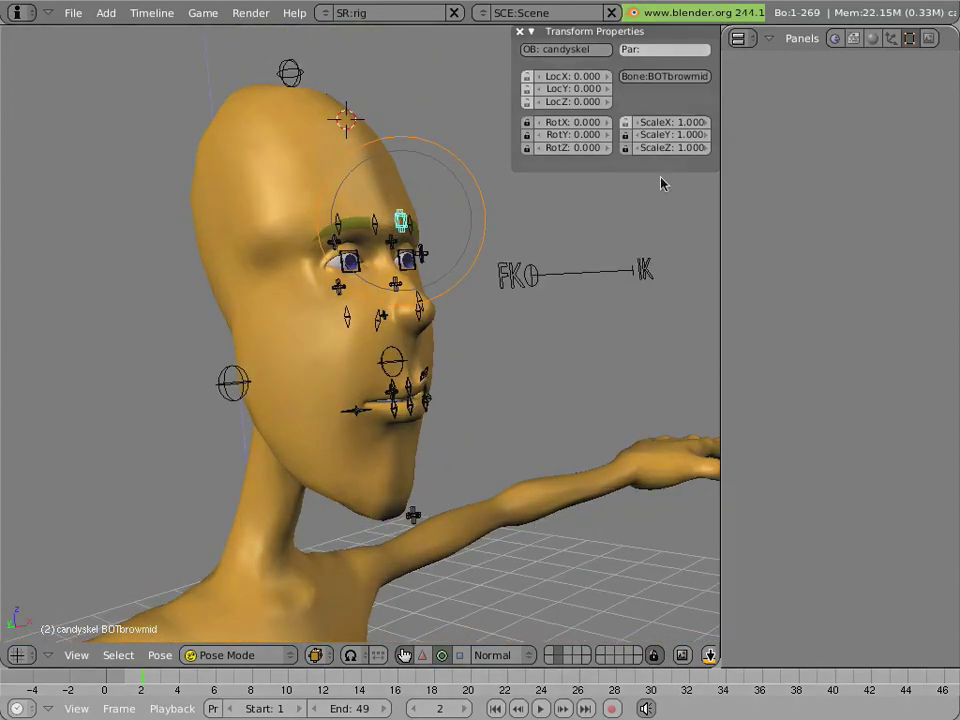